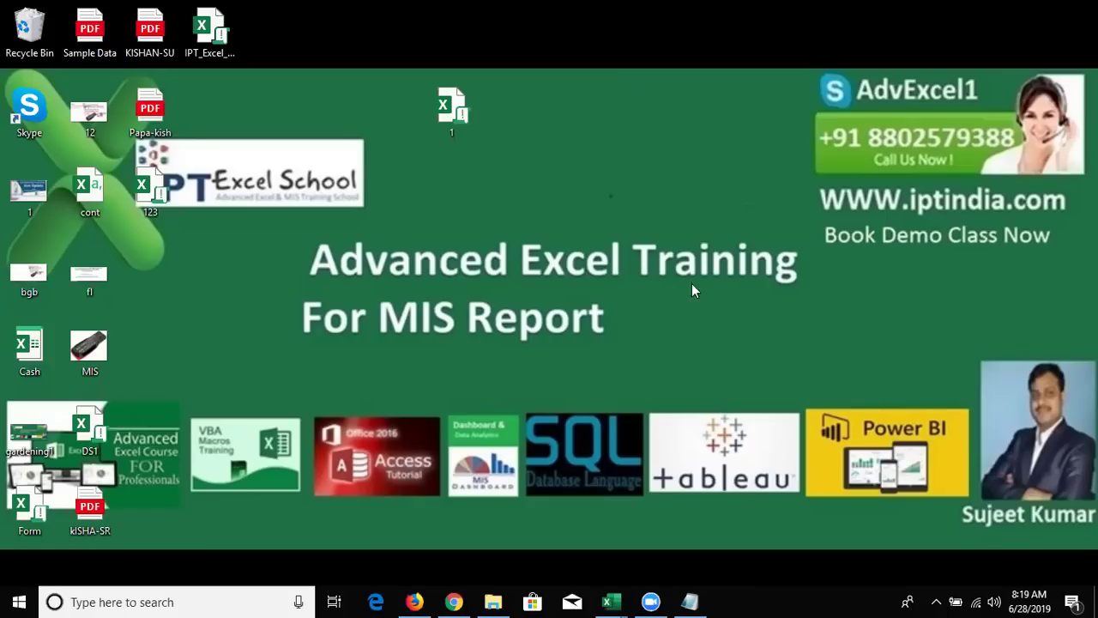
# - Close the 123 workbook, discarding its unsaved changes
pyautogui.moveTo(620, 600)
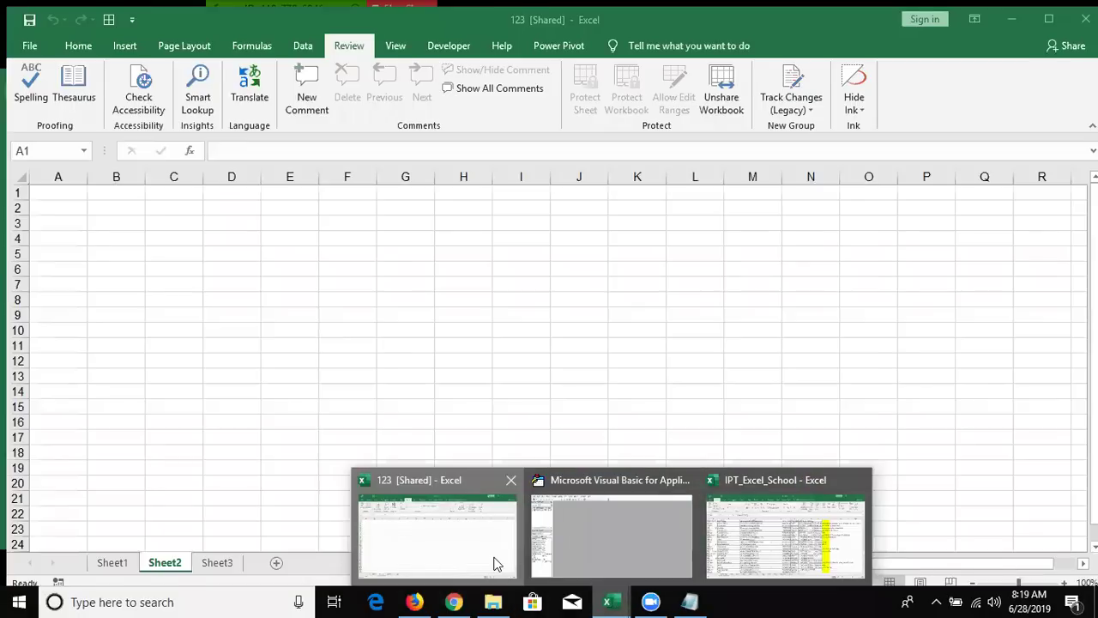
pyautogui.click(494, 563)
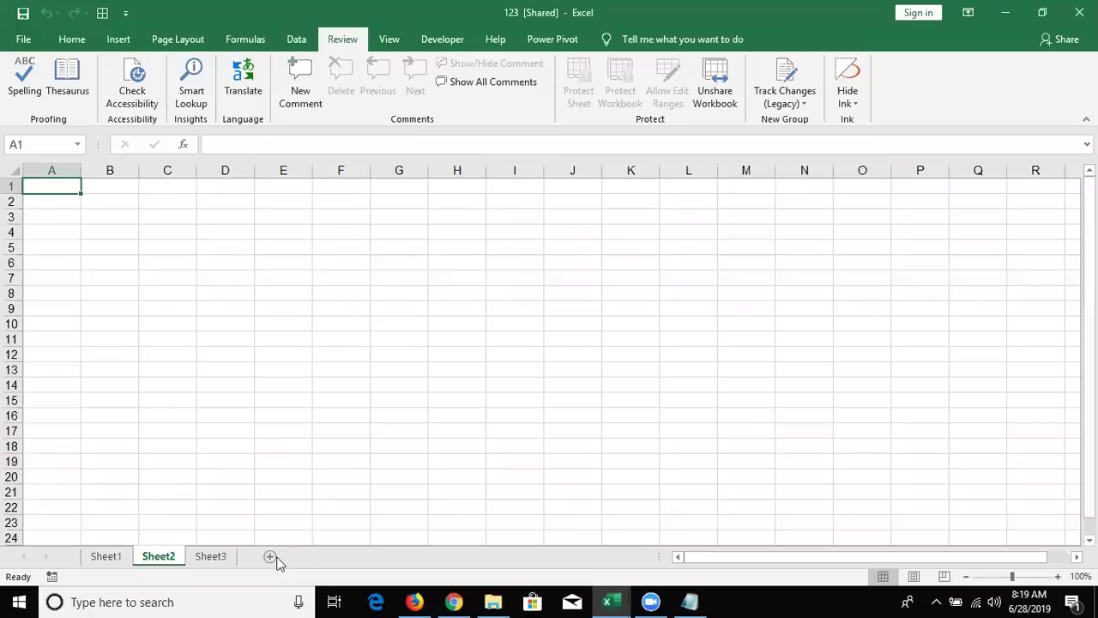
pyautogui.rightClick(119, 555)
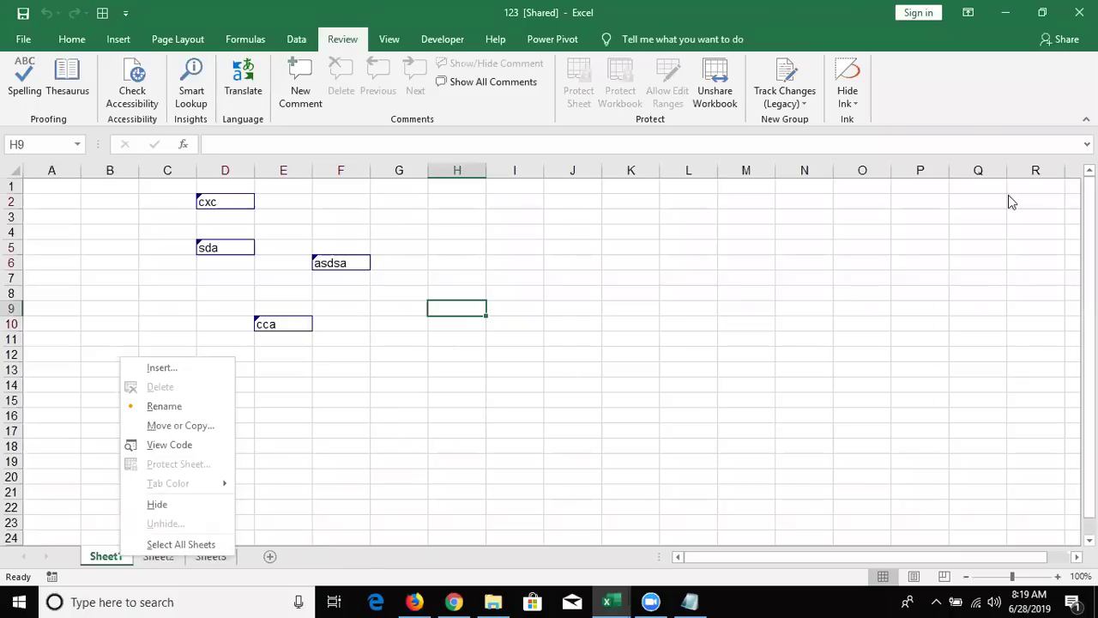
pyautogui.click(1080, 12)
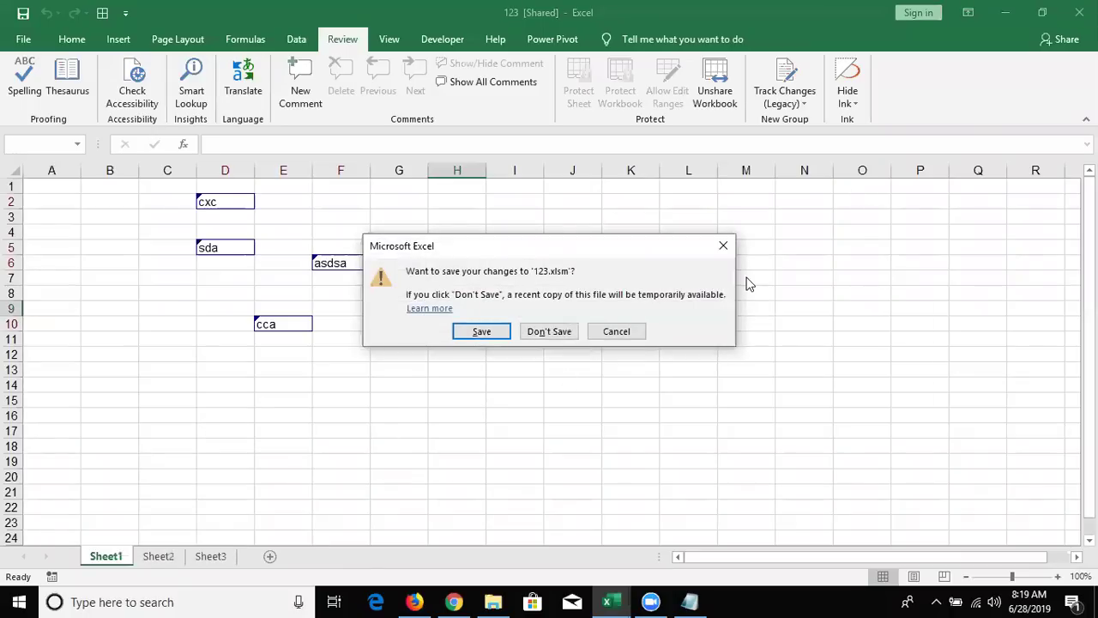
pyautogui.click(559, 334)
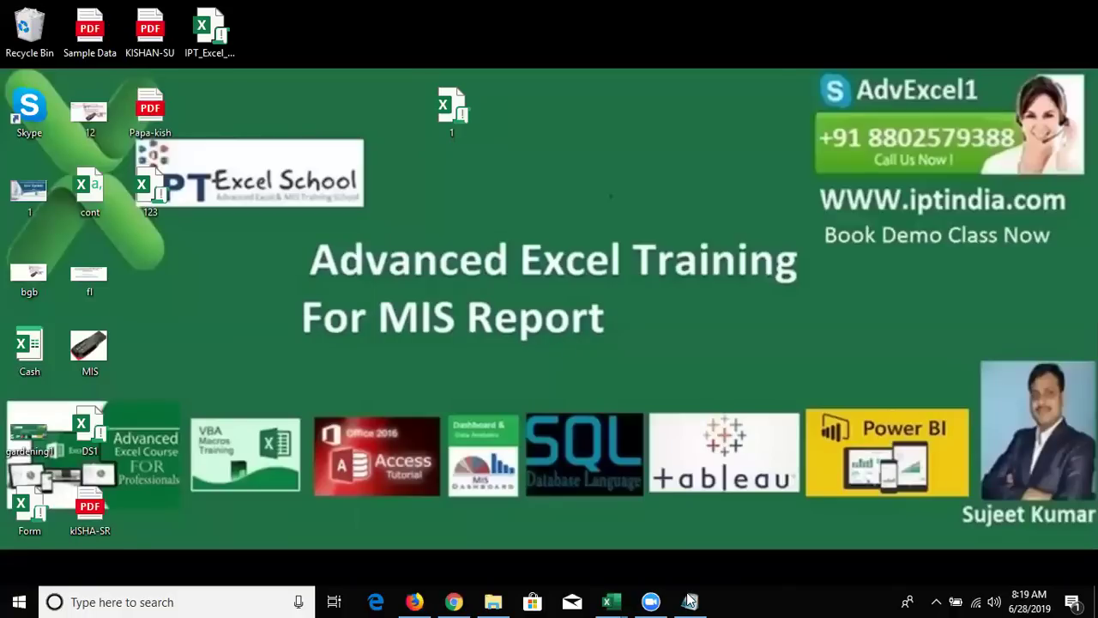
# - From IPT_Excel_School, create a new blank workbook, Book2
pyautogui.moveTo(614, 601)
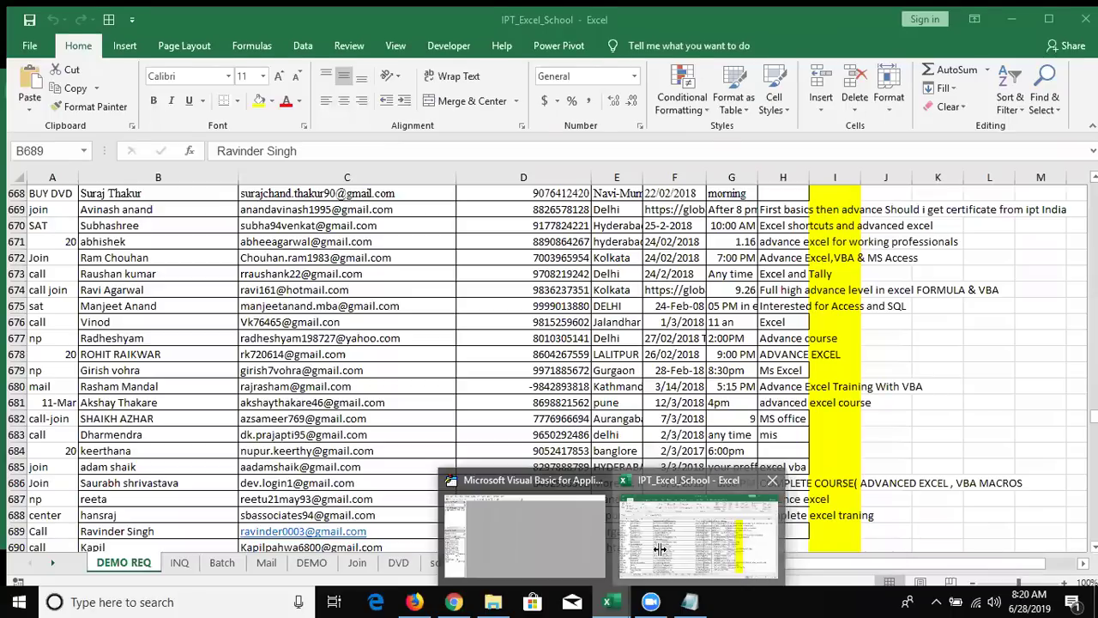
pyautogui.click(650, 554)
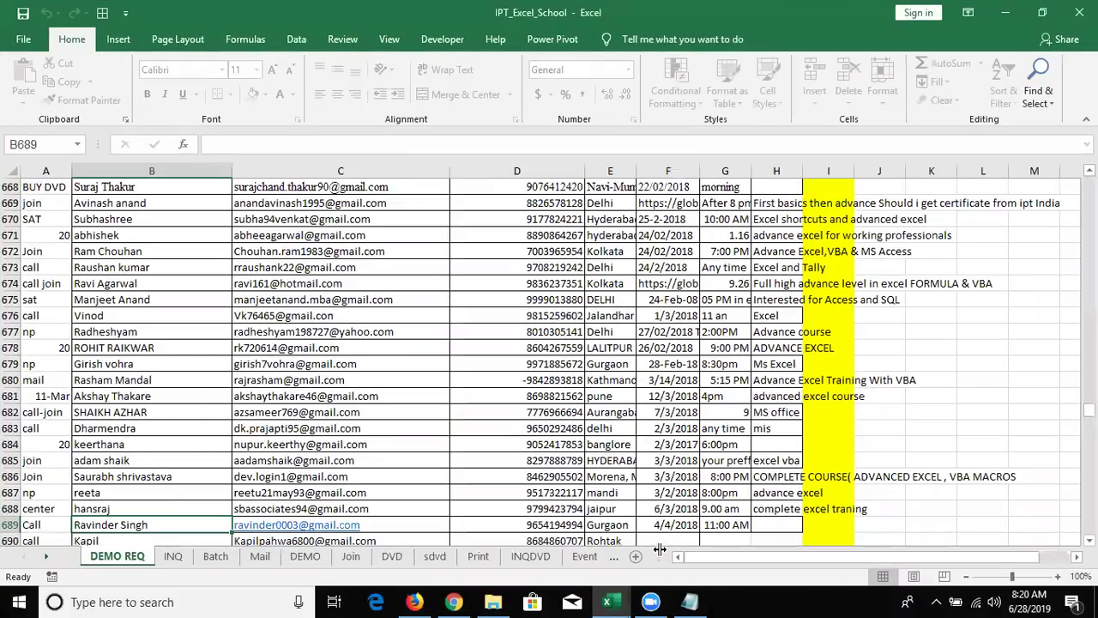
pyautogui.hotkey('ctrl', 'b')
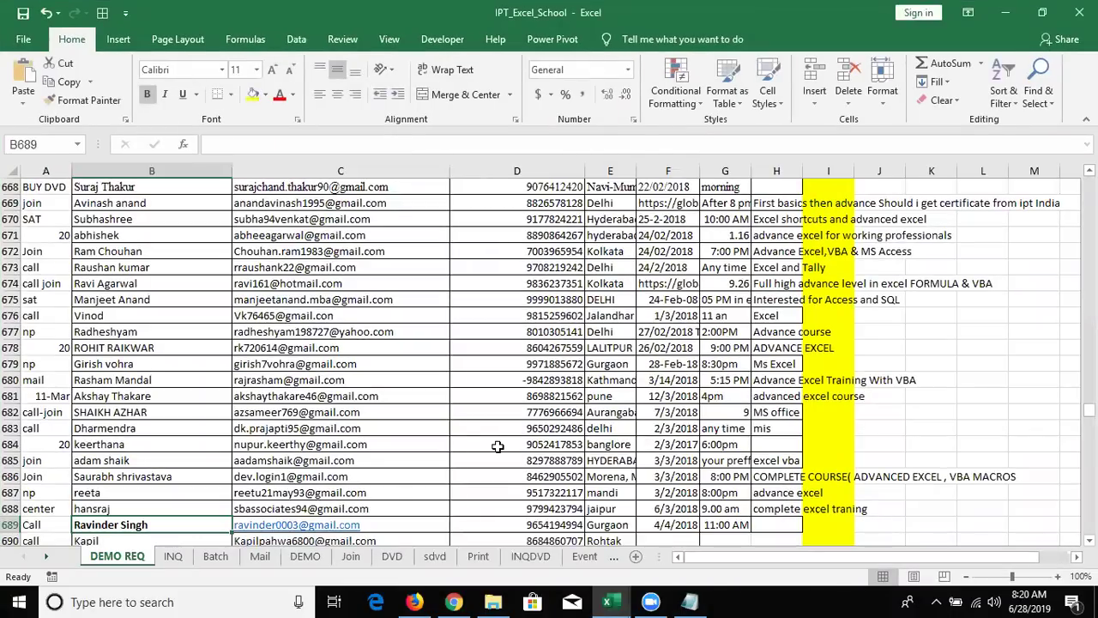
pyautogui.hotkey('ctrl', 'n')
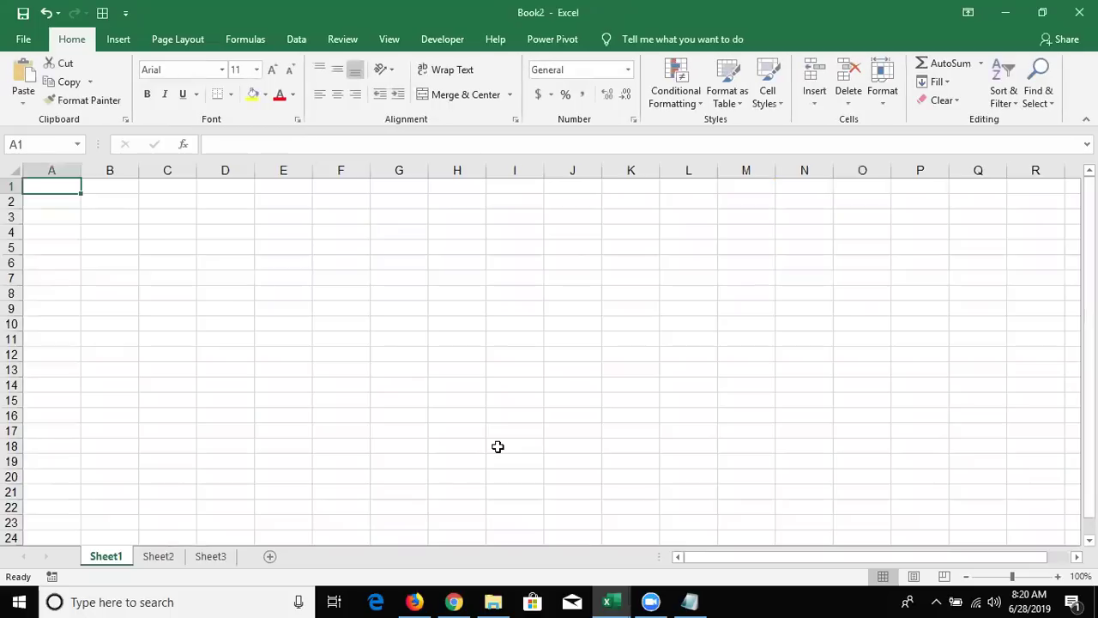
# - Enter the formula =RANDBETWEEN(10,90) in cell A1
pyautogui.write('vvvv')
pyautogui.press('BackSpace')
pyautogui.press('BackSpace')
pyautogui.press('BackSpace')
pyautogui.press('BackSpace')
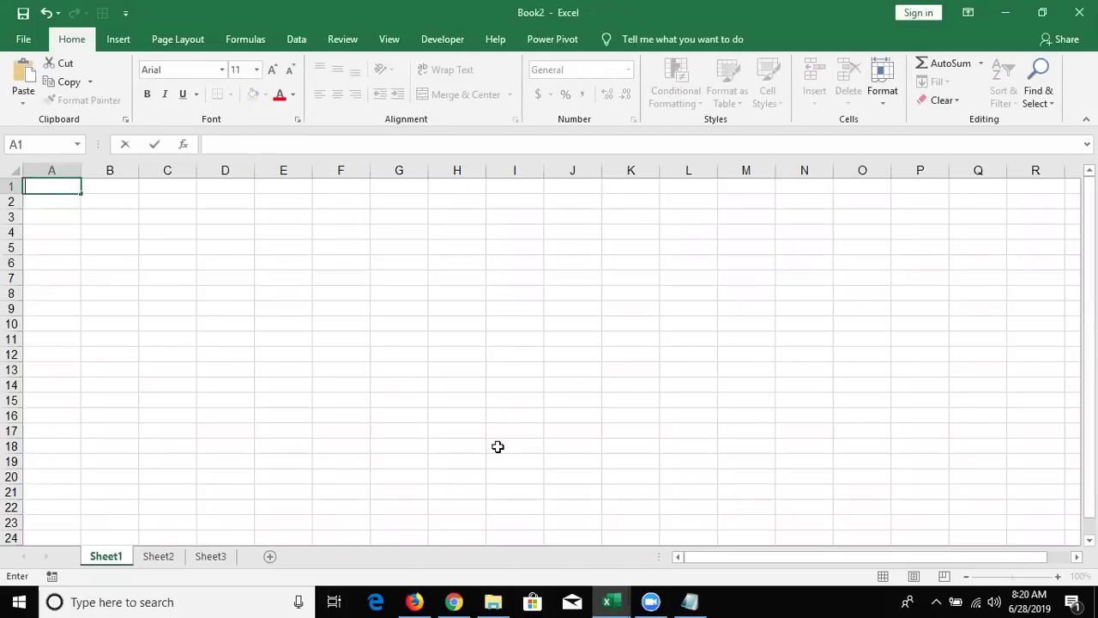
pyautogui.press('Escape')
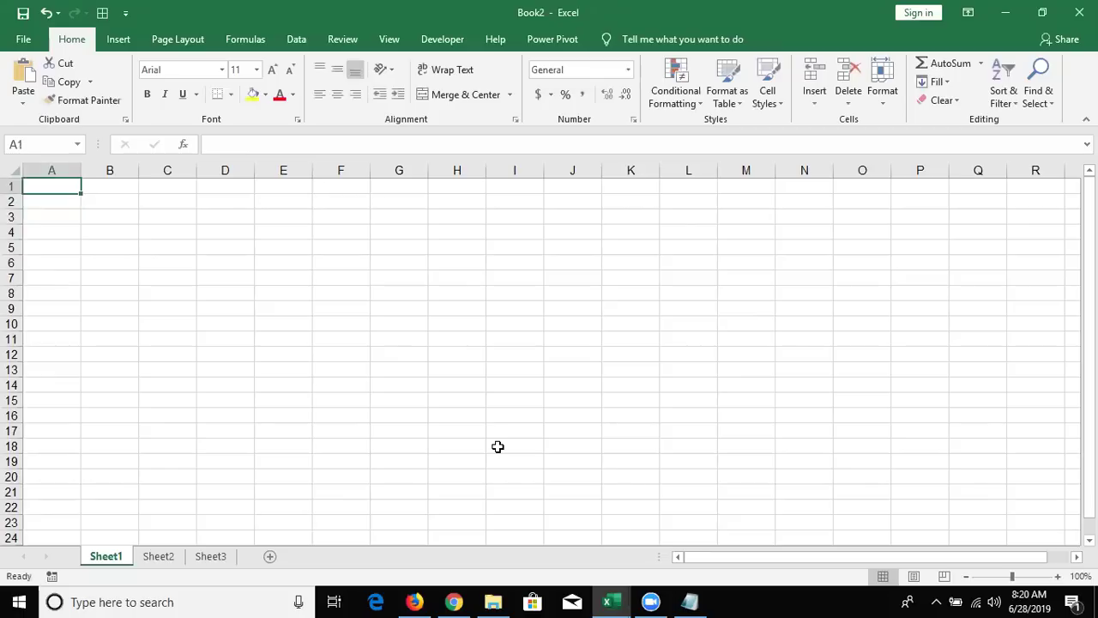
pyautogui.write('v')
pyautogui.press('BackSpace')
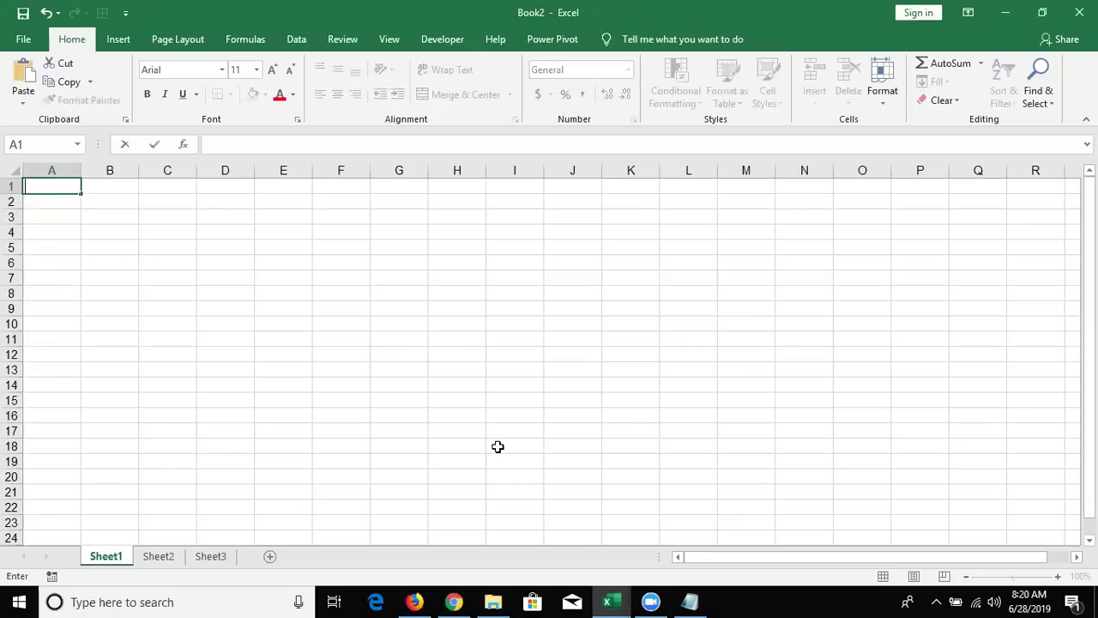
pyautogui.write('=ra')
pyautogui.press('Down')
pyautogui.press('Down')
pyautogui.press('Down')
pyautogui.press('Up')
pyautogui.press('Up')
pyautogui.press('Tab')
pyautogui.write('10')
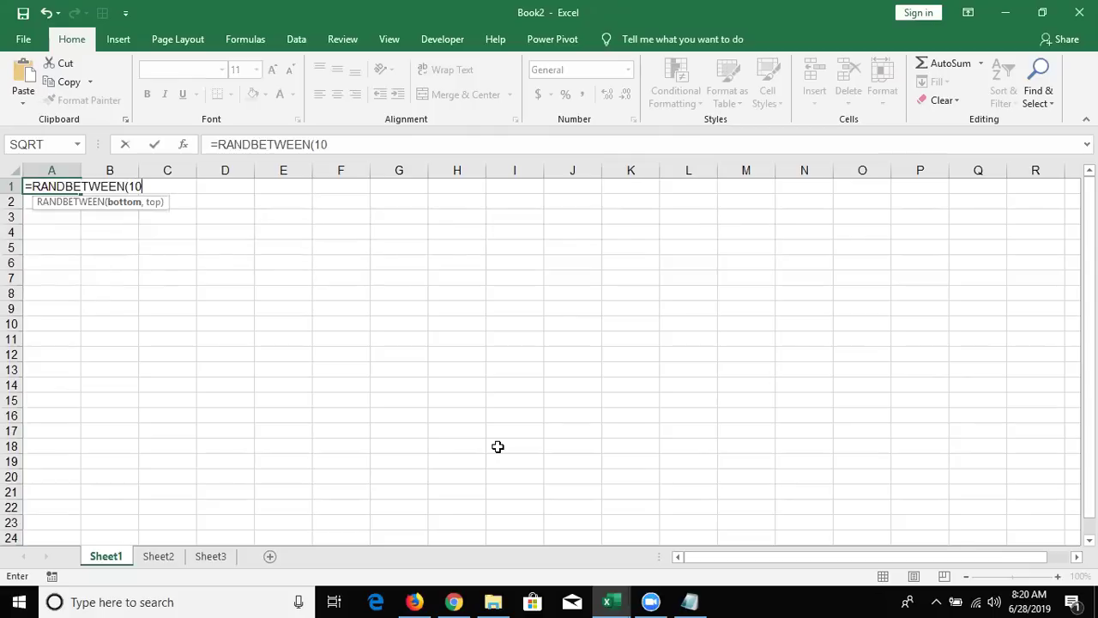
pyautogui.write(',90')
pyautogui.hotkey('ctrl', 'Return')
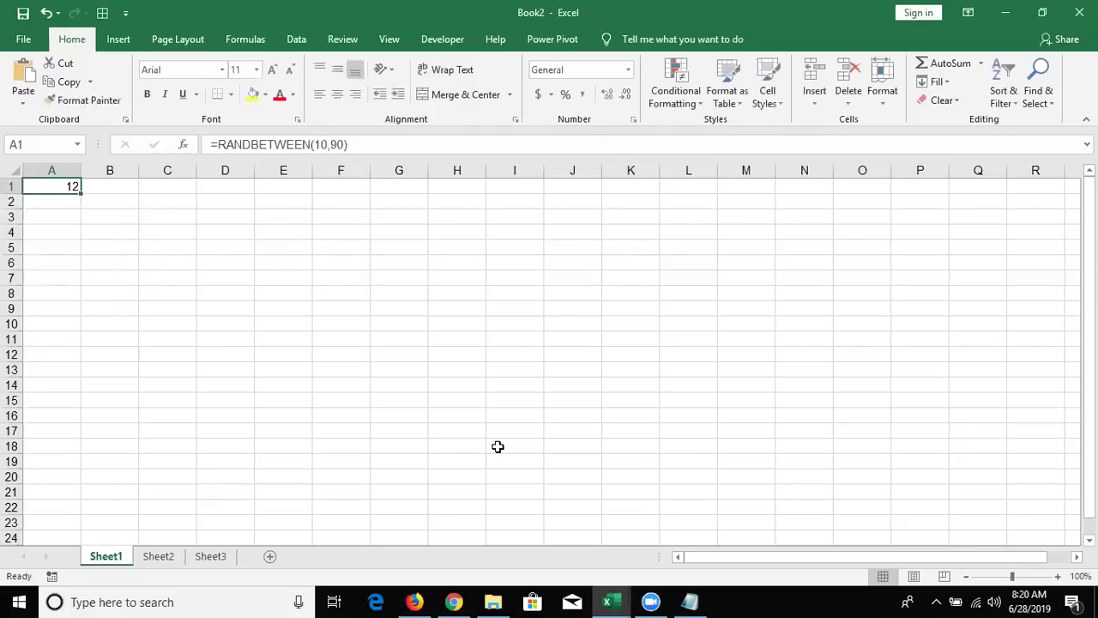
# - Fill the formula across A1:K21, then paste the block back as values
pyautogui.hotkey('shift', 'Right')
pyautogui.hotkey('shift', 'Right')
pyautogui.hotkey('shift', 'Right')
pyautogui.hotkey('shift', 'Right')
pyautogui.hotkey('shift', 'Down')
pyautogui.hotkey('shift', 'Down')
pyautogui.hotkey('shift', 'Down')
pyautogui.hotkey('shift', 'Down')
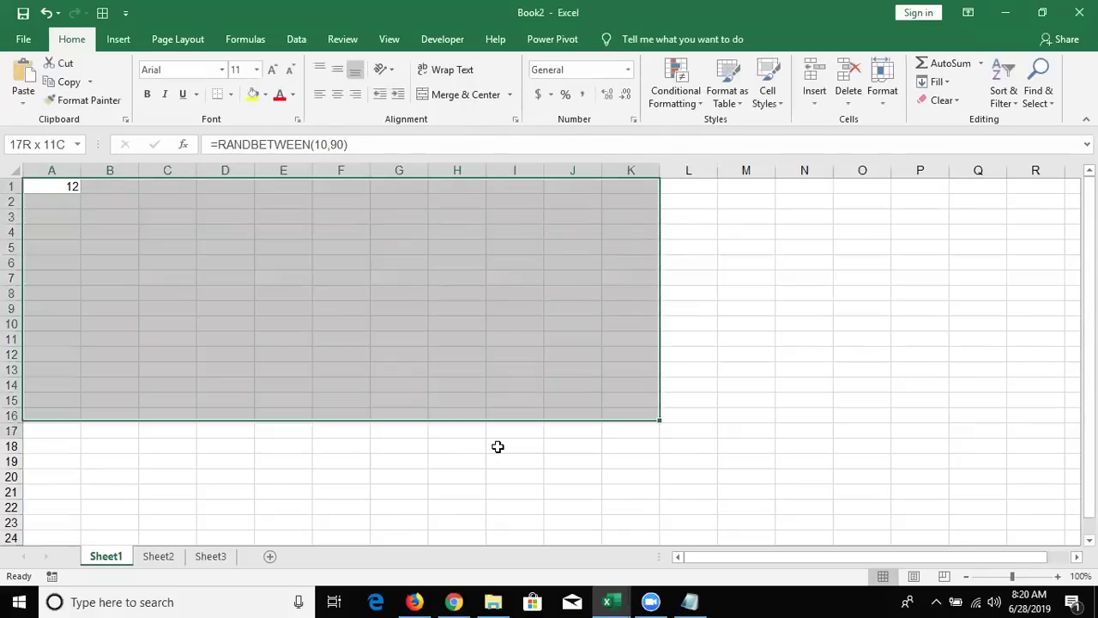
pyautogui.hotkey('shift', 'Down')
pyautogui.hotkey('shift', 'Down')
pyautogui.hotkey('shift', 'Down')
pyautogui.hotkey('ctrl', 'r')
pyautogui.hotkey('ctrl', 'd')
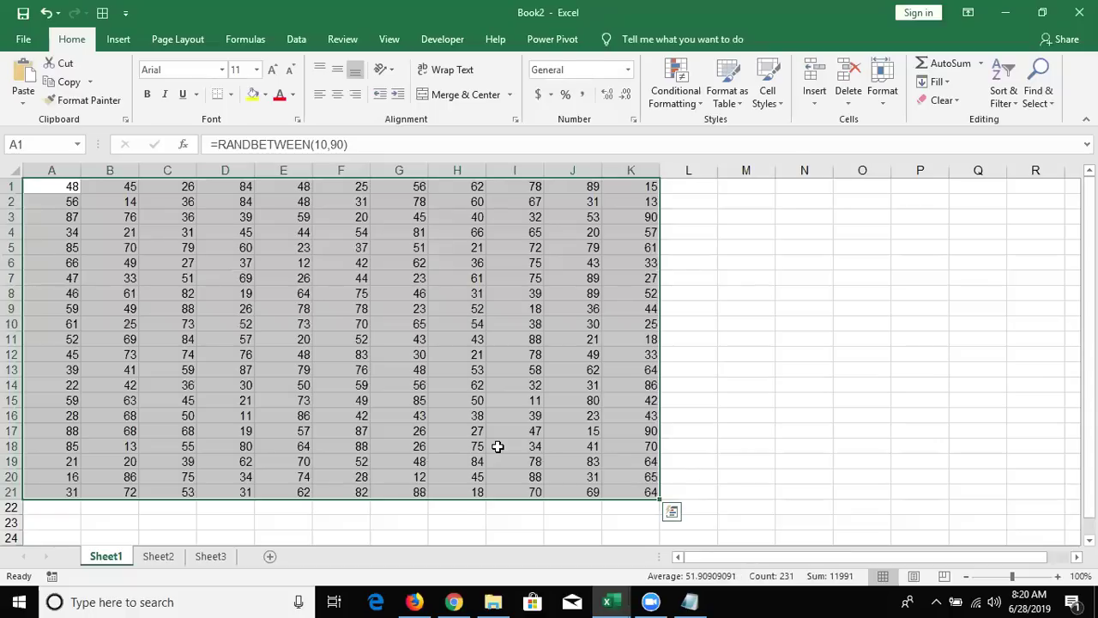
pyautogui.hotkey('ctrl', 'c')
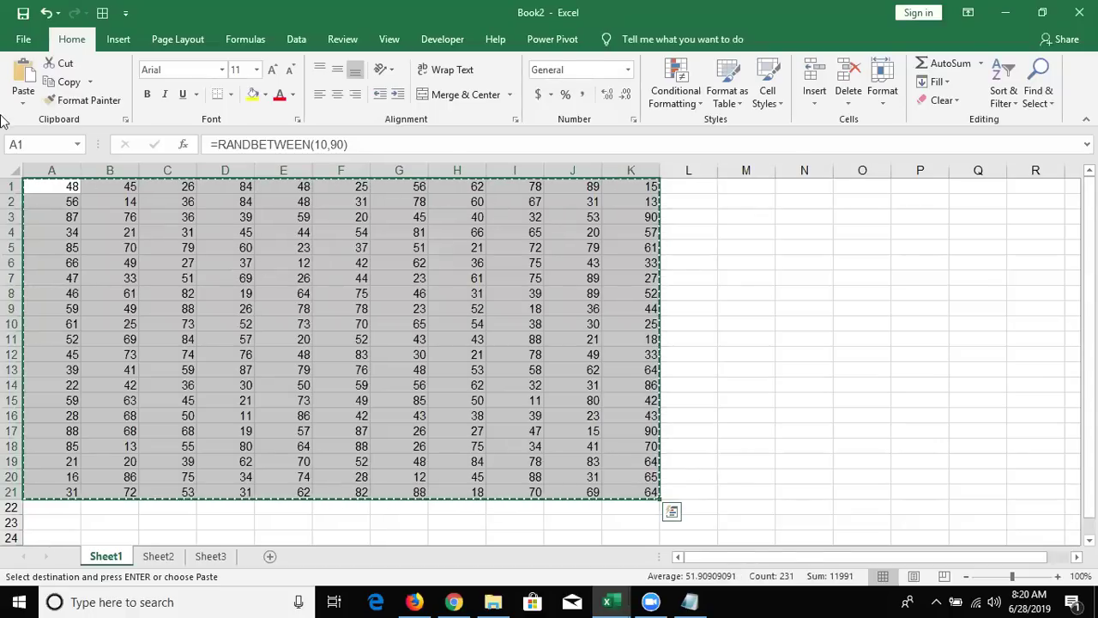
pyautogui.click(24, 103)
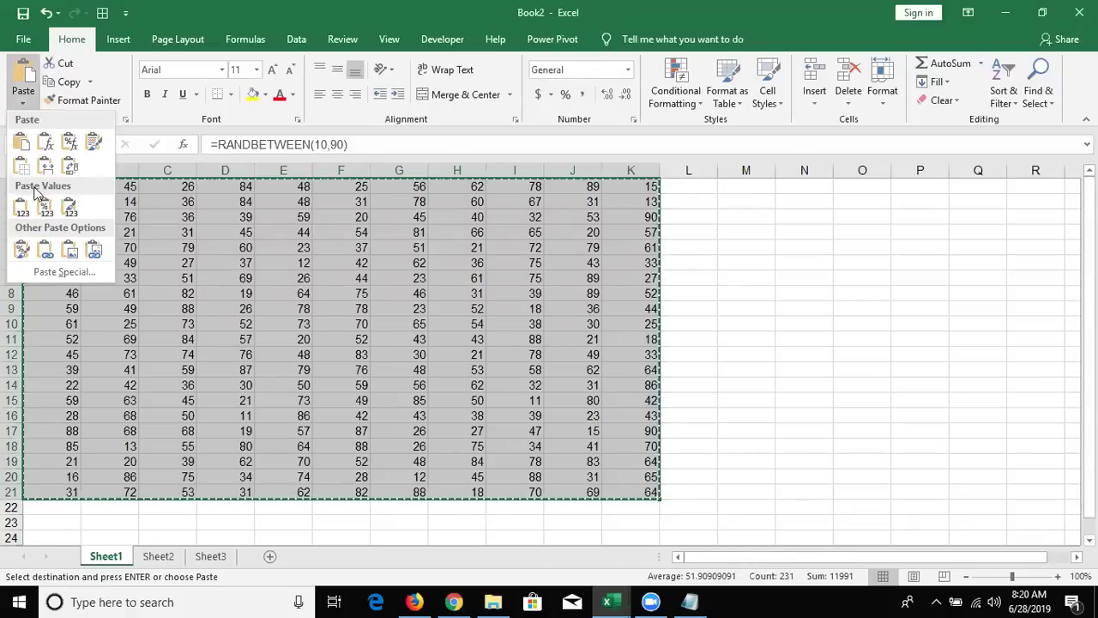
pyautogui.click(22, 203)
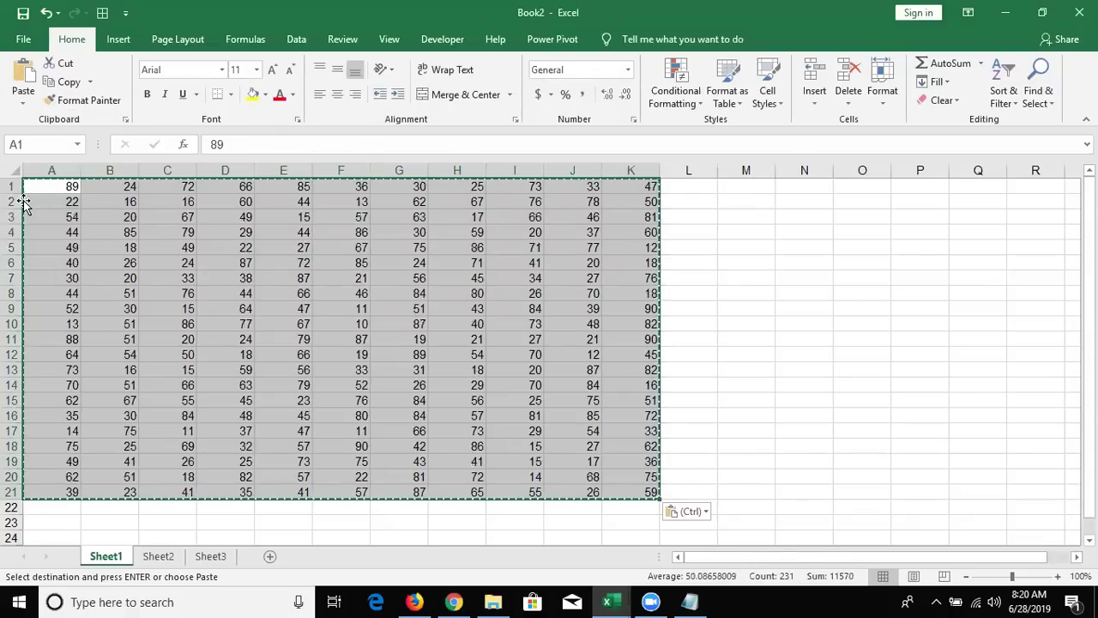
pyautogui.press('Escape')
pyautogui.click(23, 201)
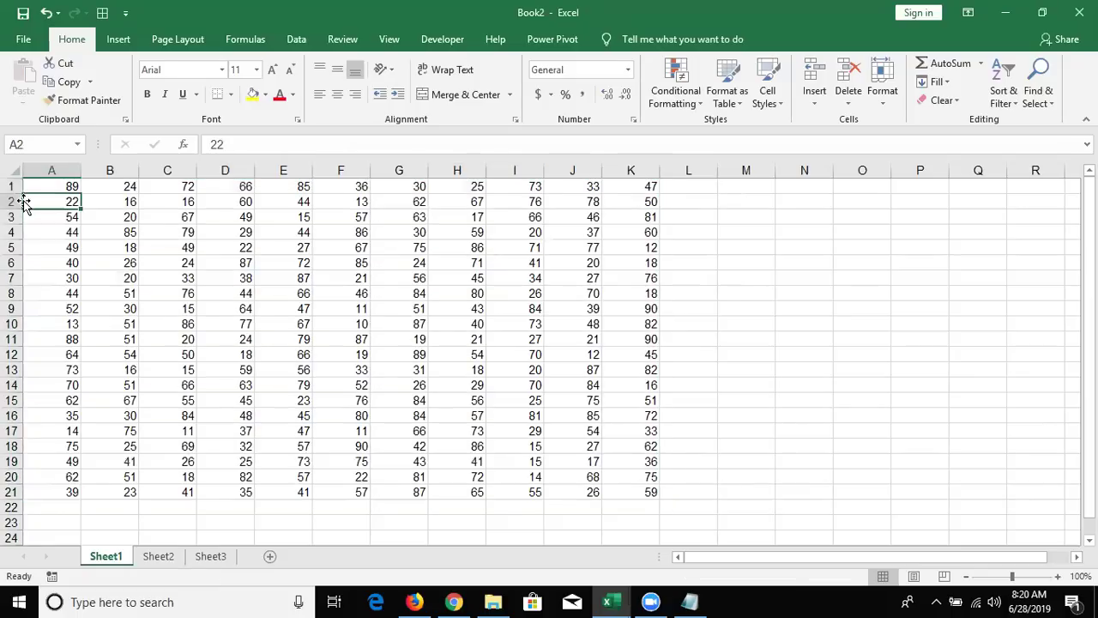
pyautogui.press('Right')
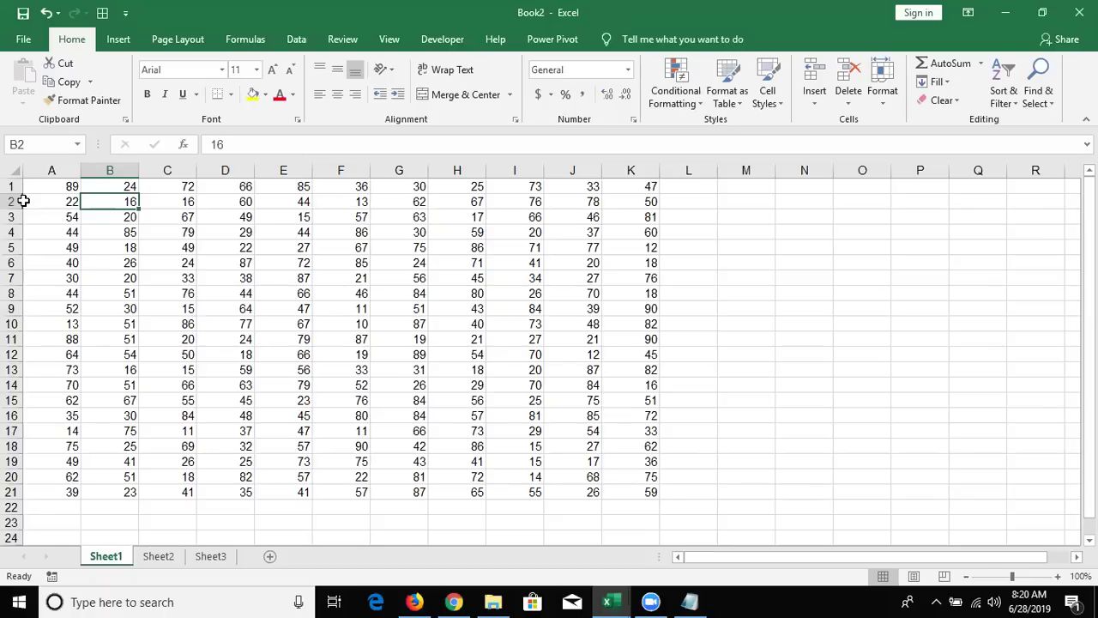
pyautogui.click(224, 261)
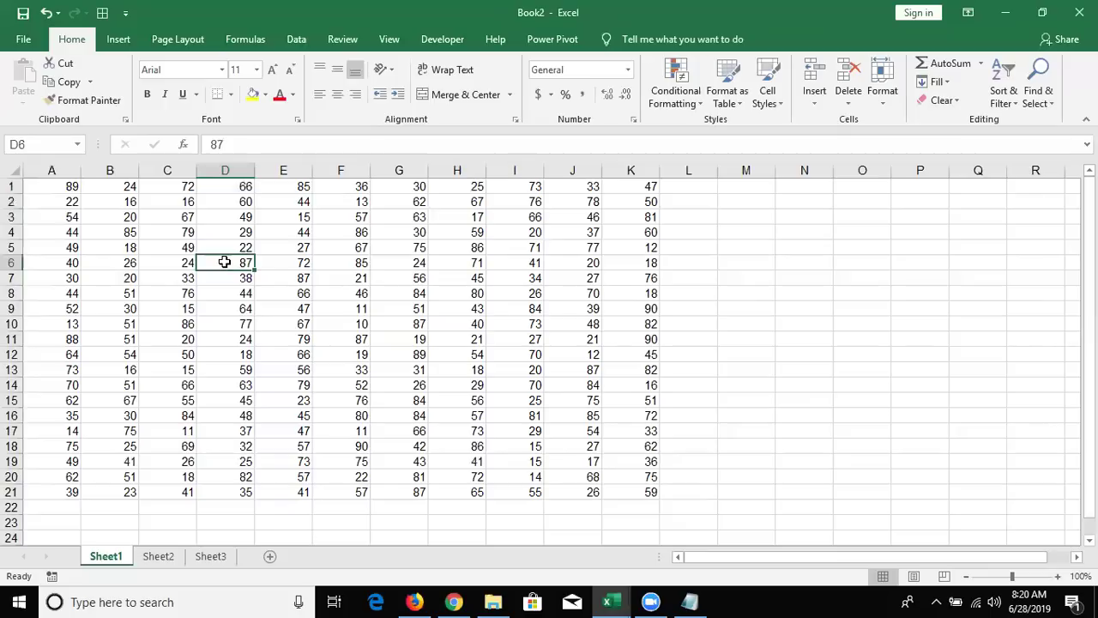
pyautogui.click(350, 290)
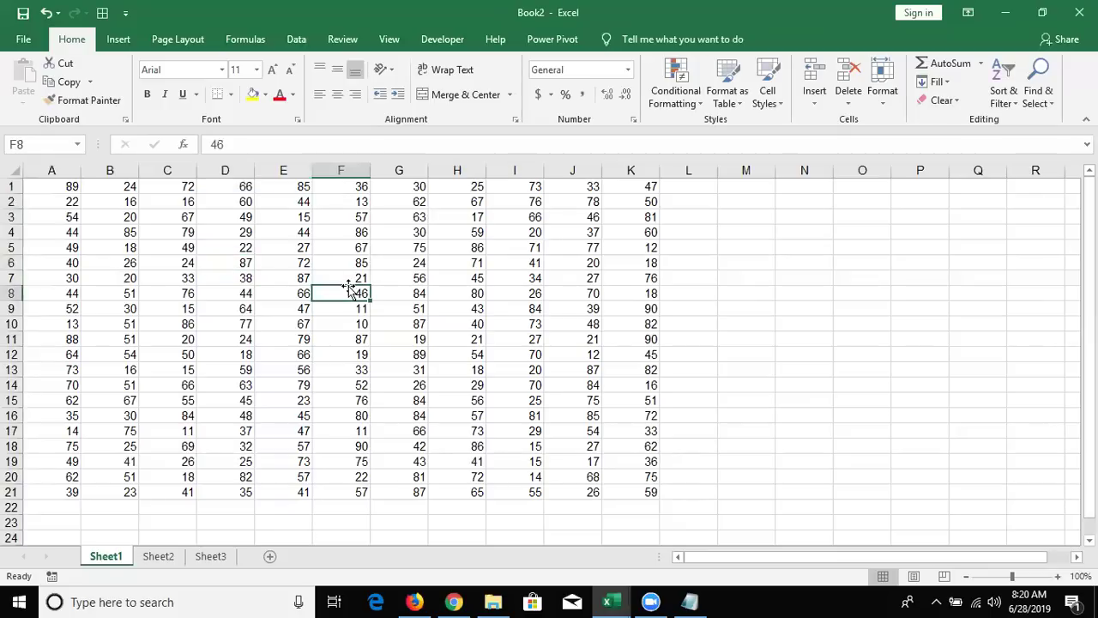
# - Protect Sheet1 with a blank password, leaving only locked/unlocked cell selection allowed
pyautogui.rightClick(103, 565)
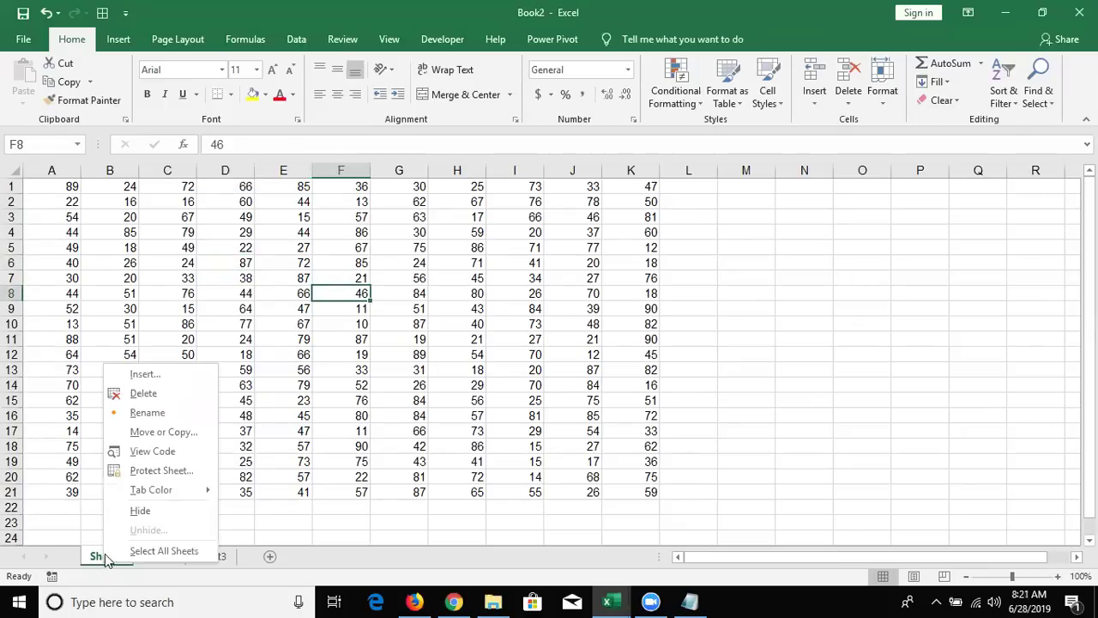
pyautogui.click(162, 471)
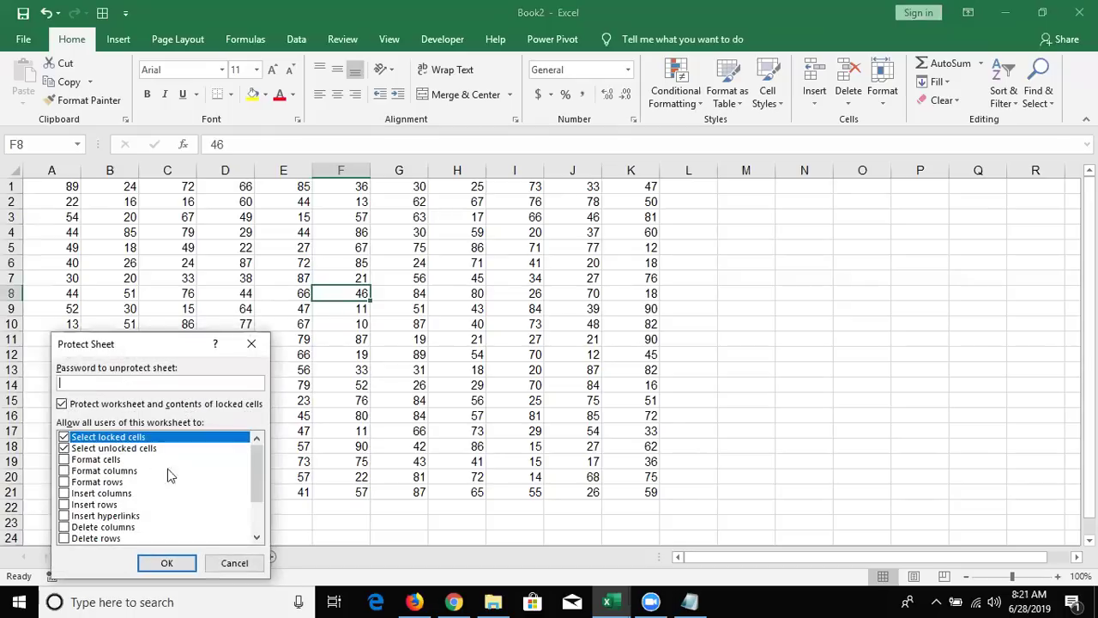
pyautogui.click(191, 567)
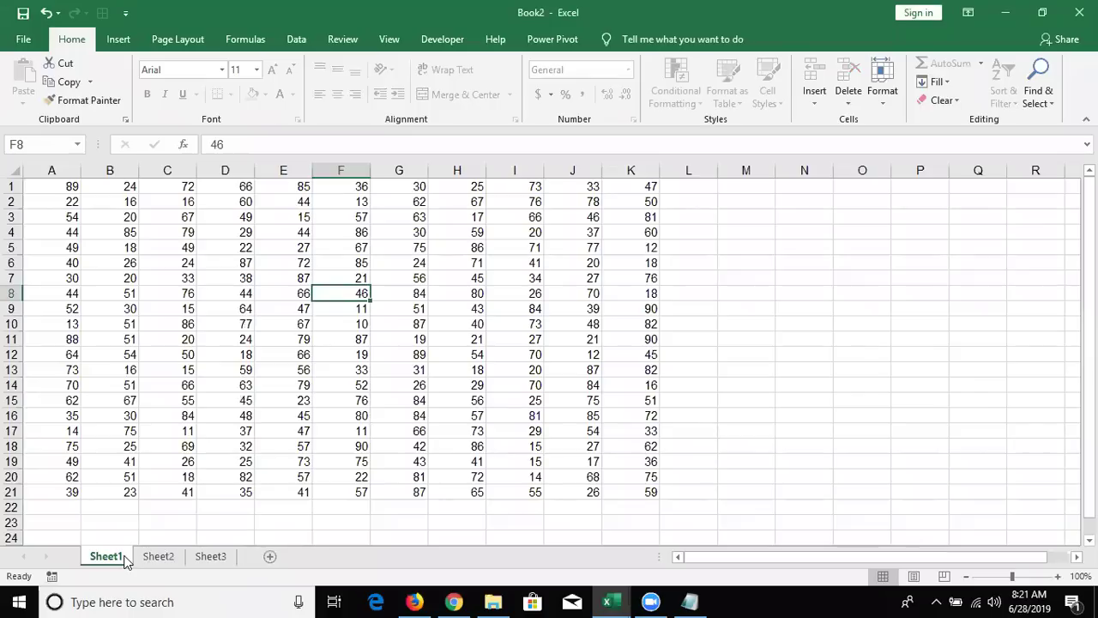
# - Unprotect Sheet1 and re-protect it with a password, re-confirming after a mismatch
pyautogui.rightClick(126, 559)
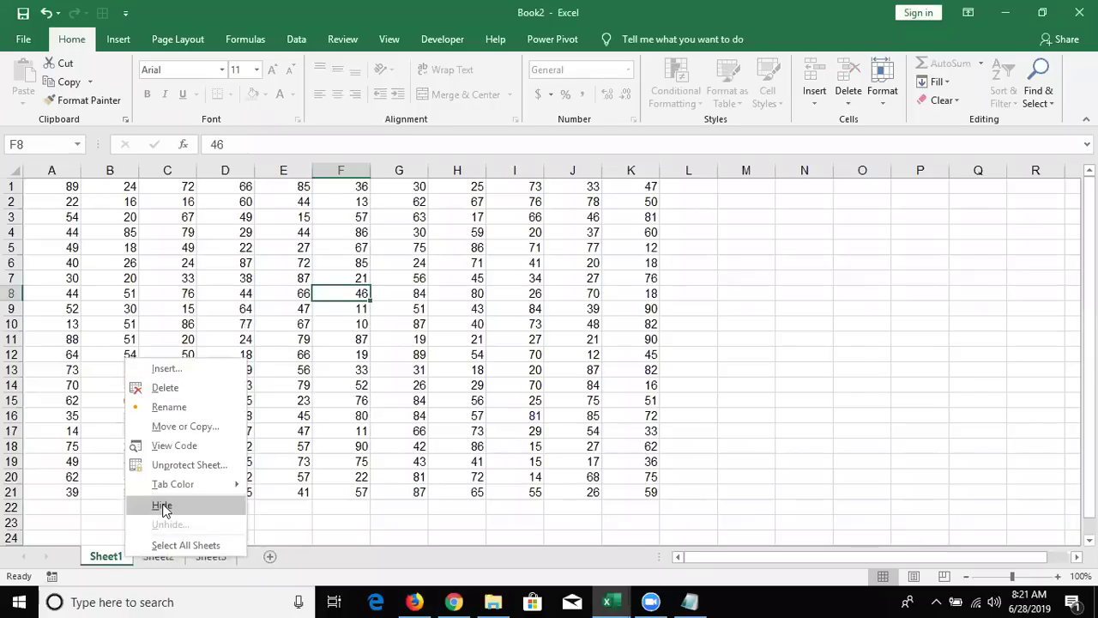
pyautogui.click(181, 470)
pyautogui.rightClick(118, 558)
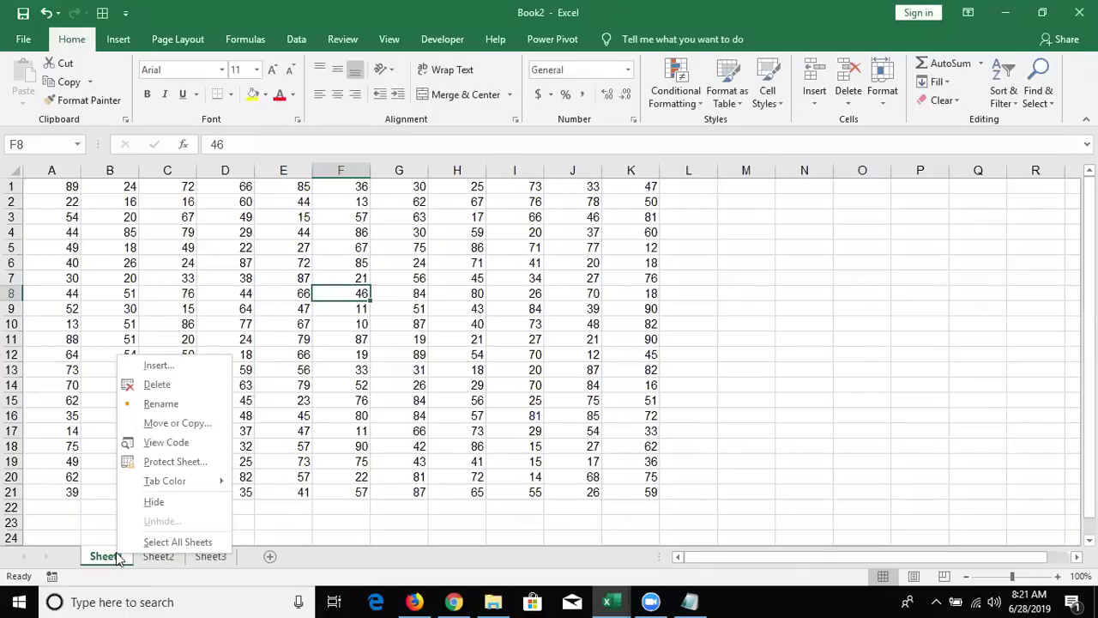
pyautogui.click(157, 461)
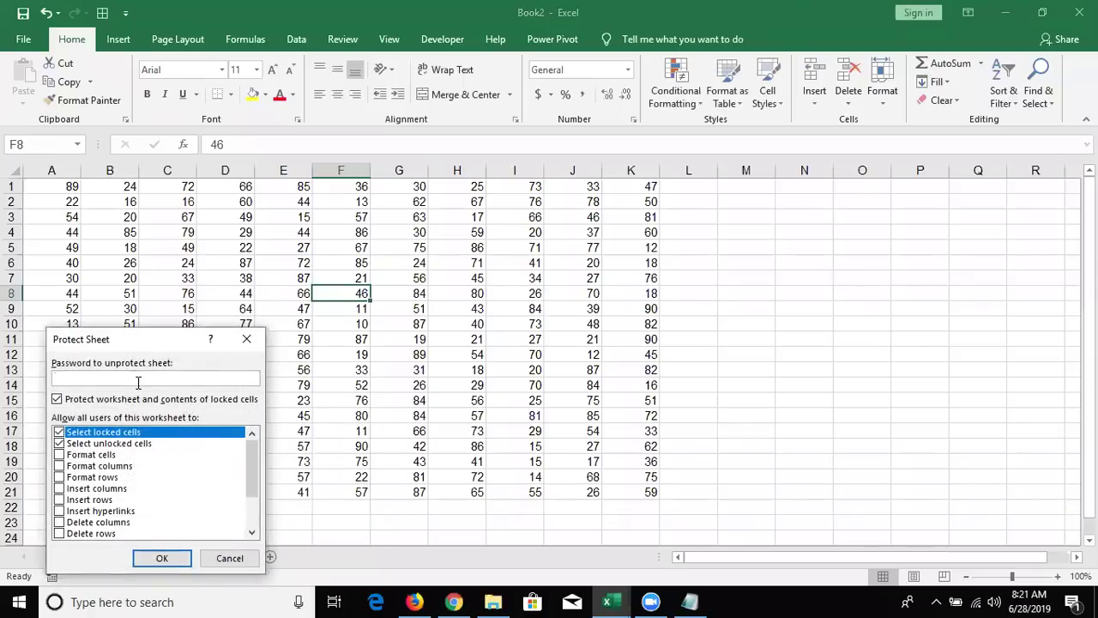
pyautogui.press('Return')
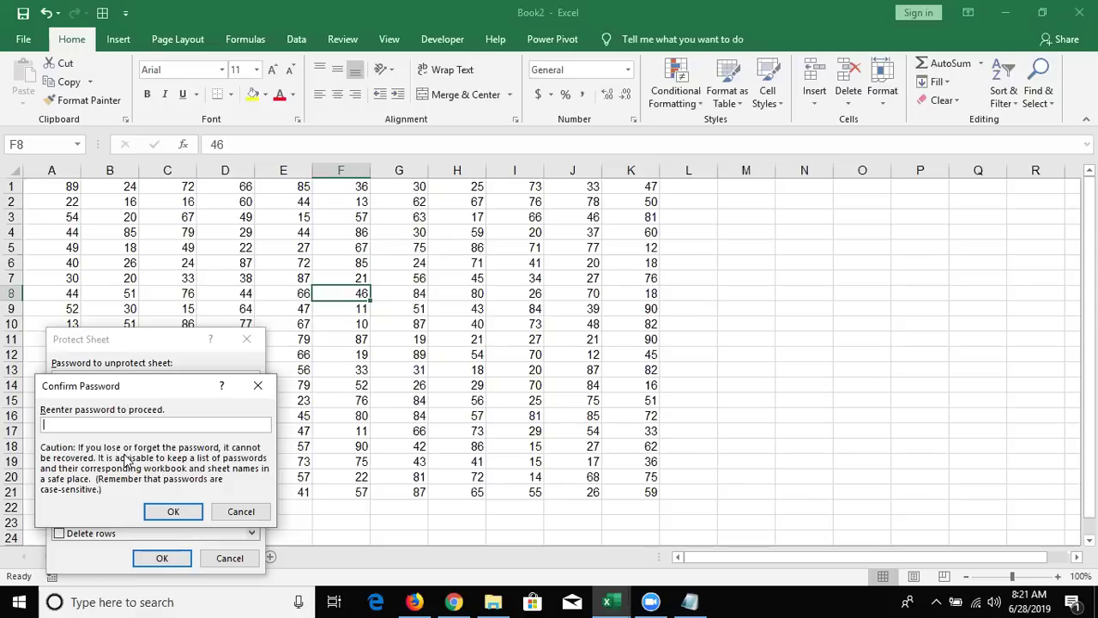
pyautogui.write('1')
pyautogui.press('Return')
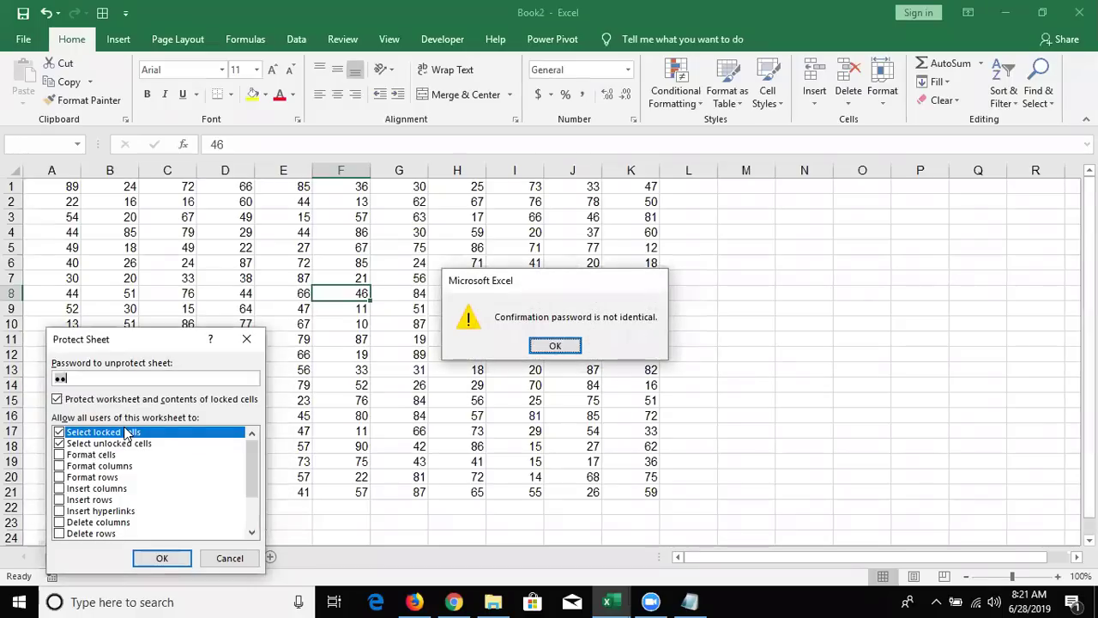
pyautogui.press('Return')
pyautogui.press('Return')
pyautogui.press('Return')
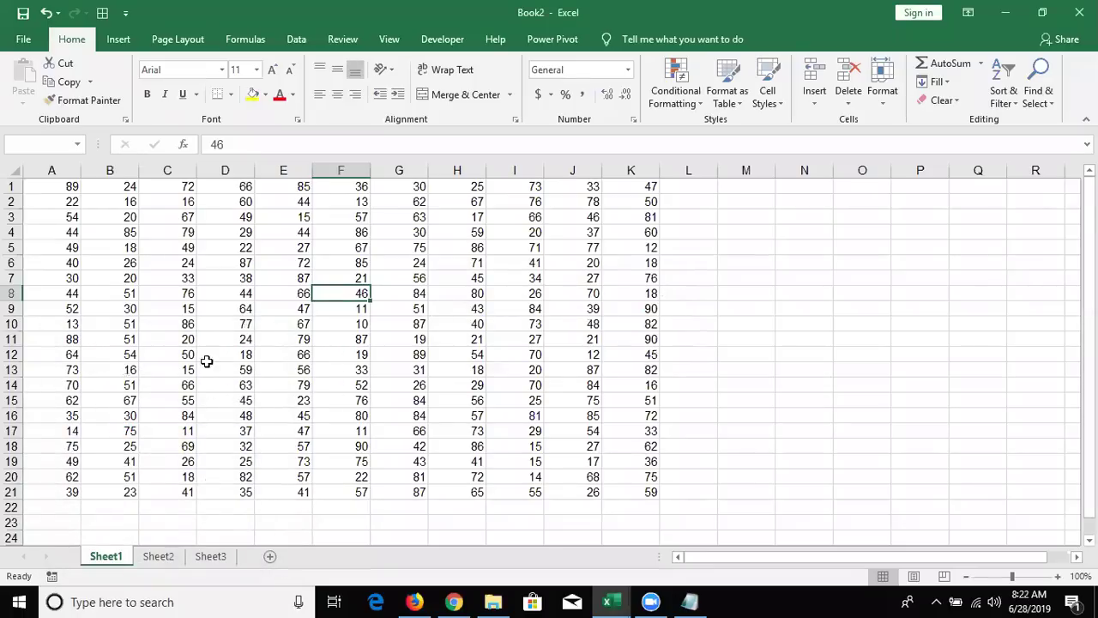
pyautogui.doubleClick(266, 266)
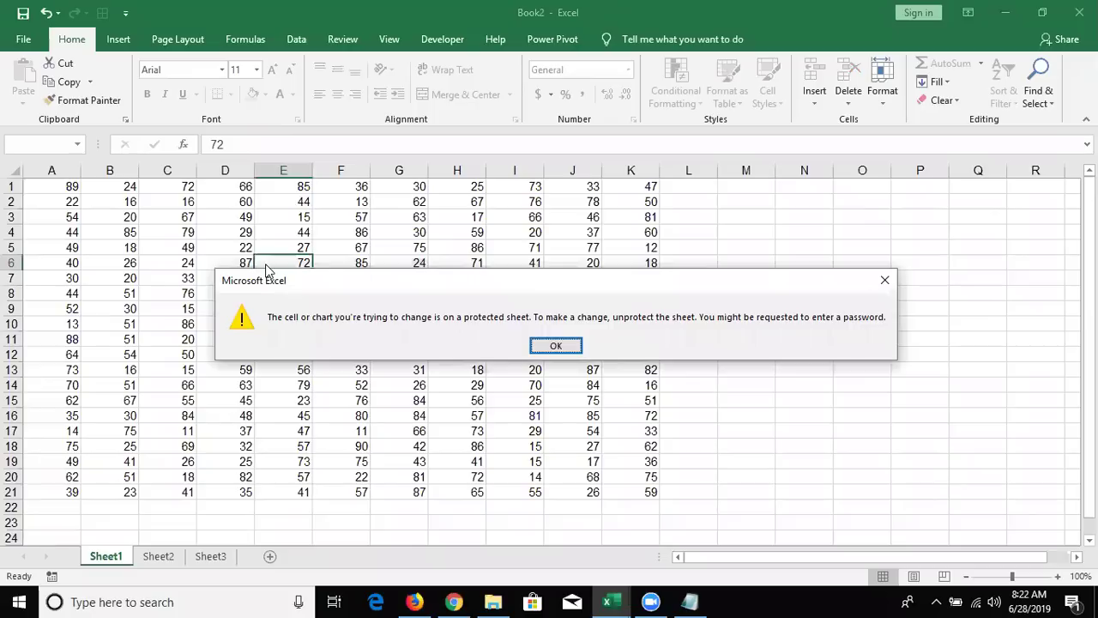
pyautogui.press('Return')
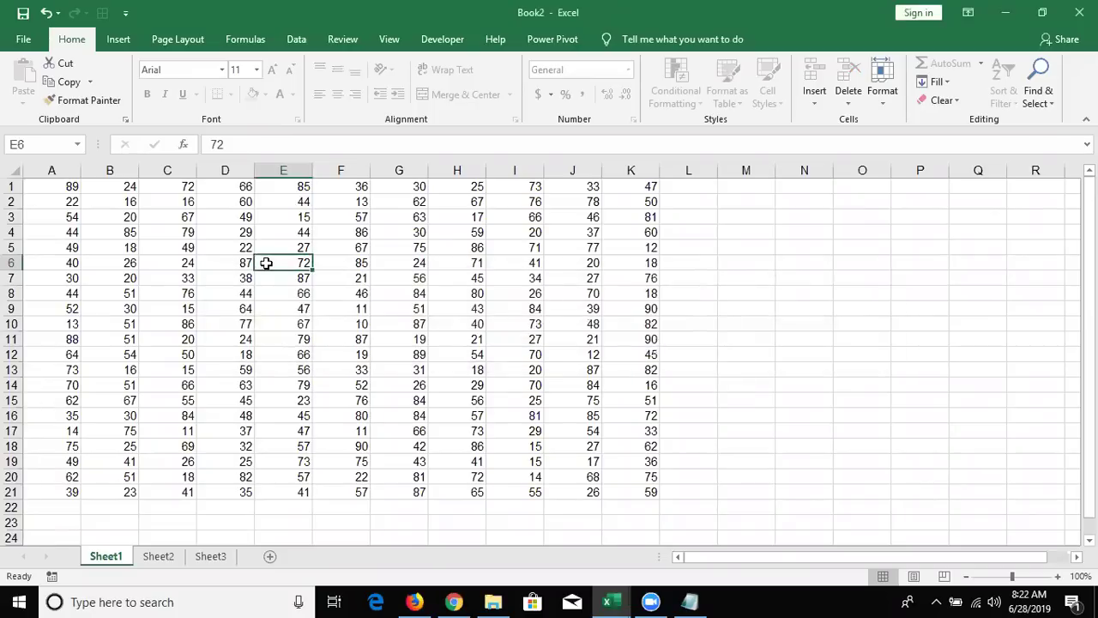
pyautogui.moveTo(72, 183)
pyautogui.mouseDown()
pyautogui.moveTo(457, 341)
pyautogui.moveTo(625, 494)
pyautogui.mouseUp()
pyautogui.hotkey('ctrl', 'c')
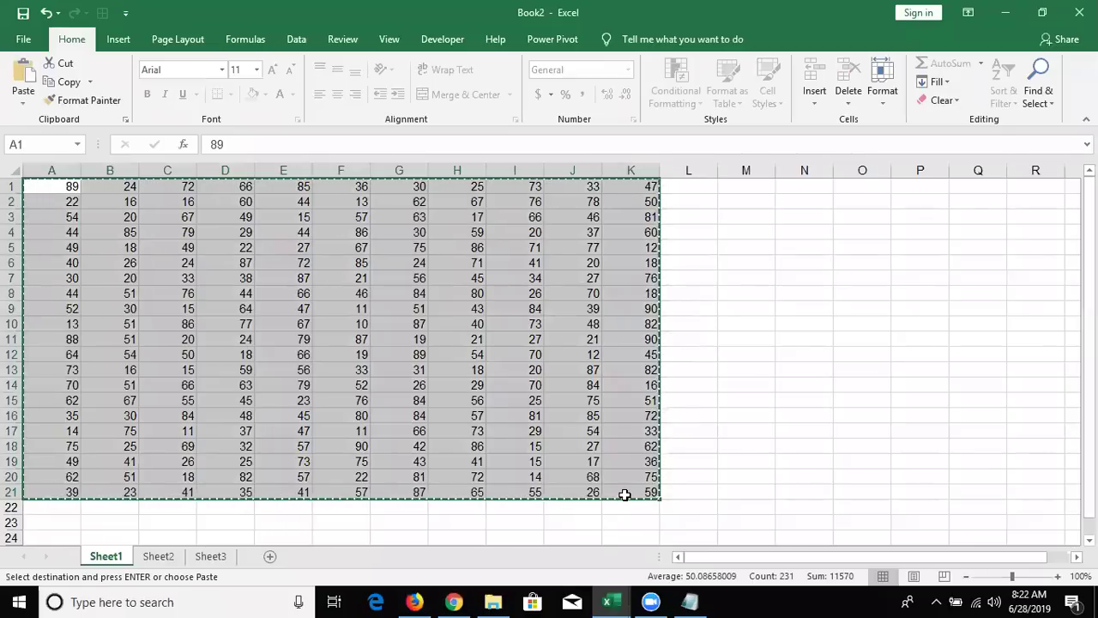
pyautogui.press('Escape')
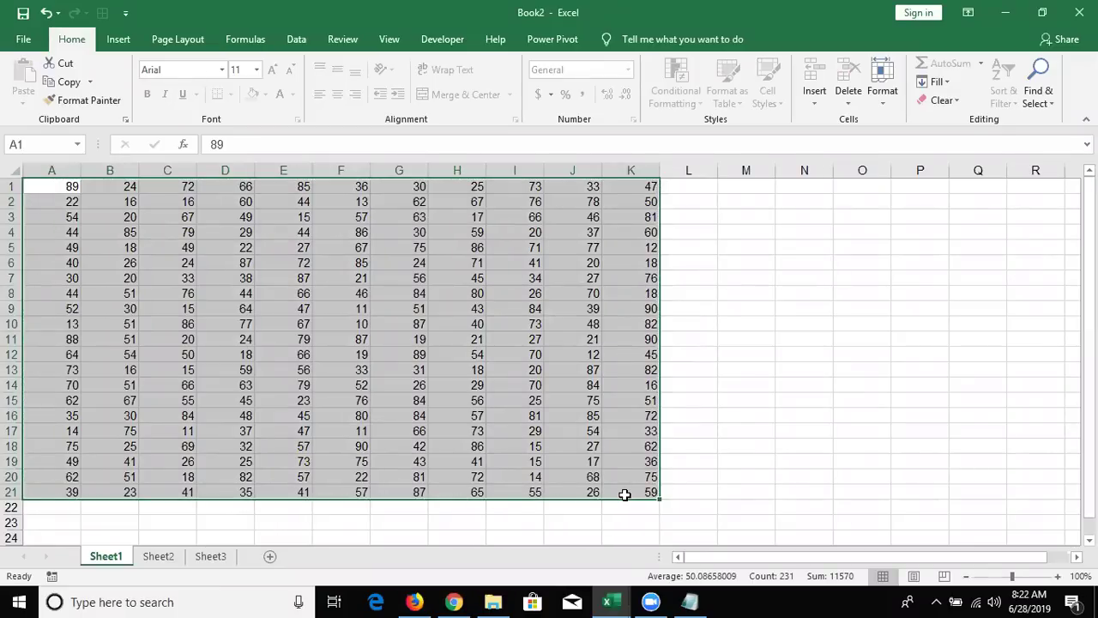
pyautogui.click(417, 479)
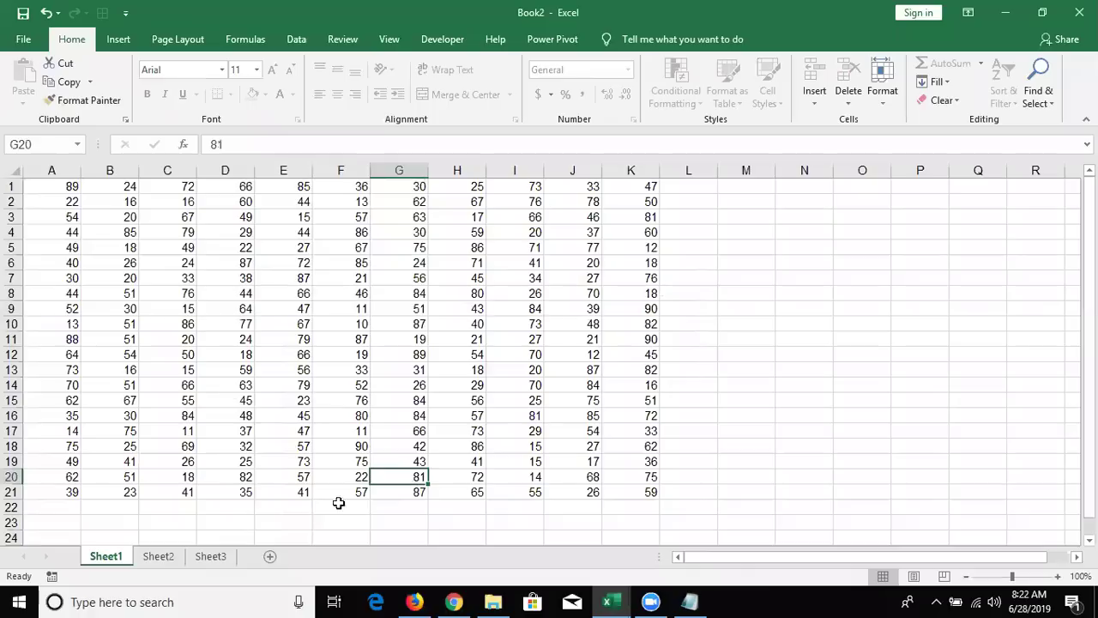
# - Unprotect Sheet1 by entering its password, then select an empty cell below the data
pyautogui.rightClick(122, 555)
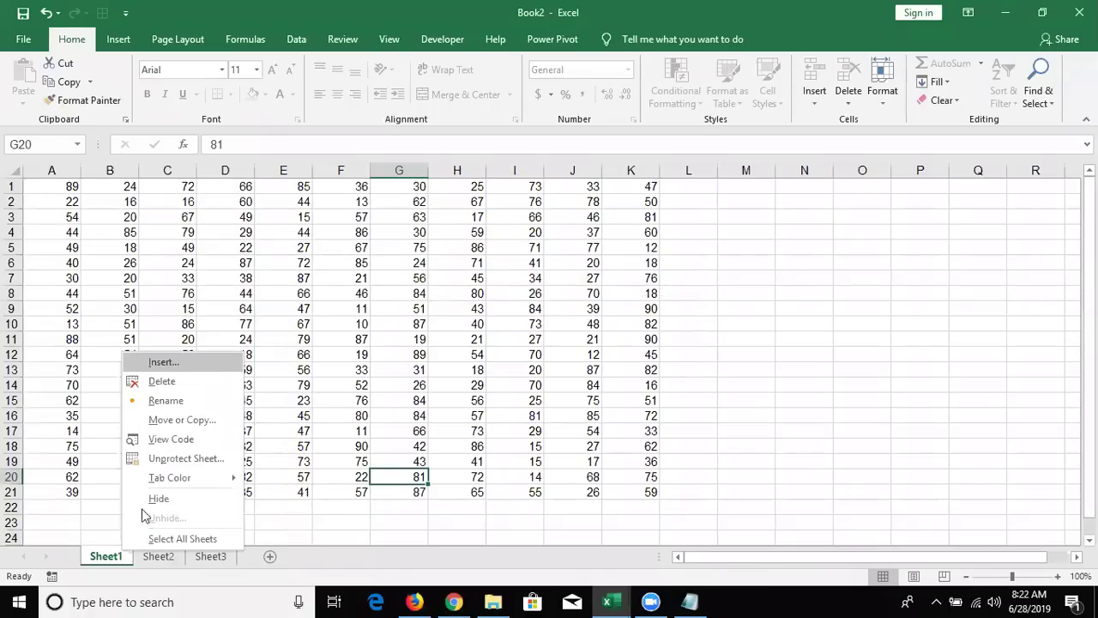
pyautogui.click(169, 459)
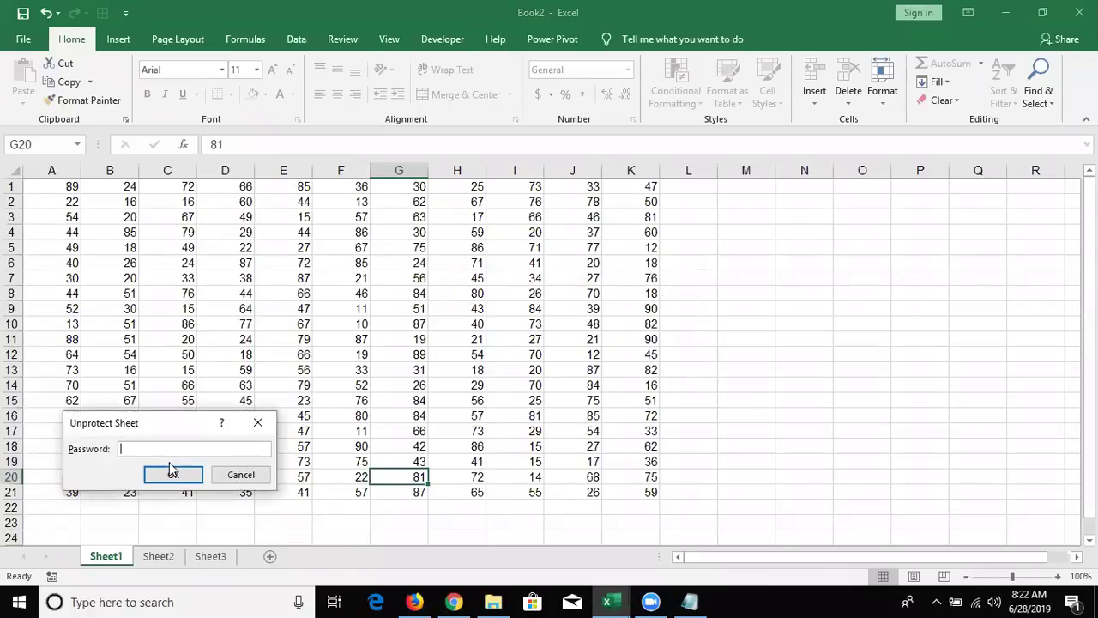
pyautogui.write('11')
pyautogui.click(172, 470)
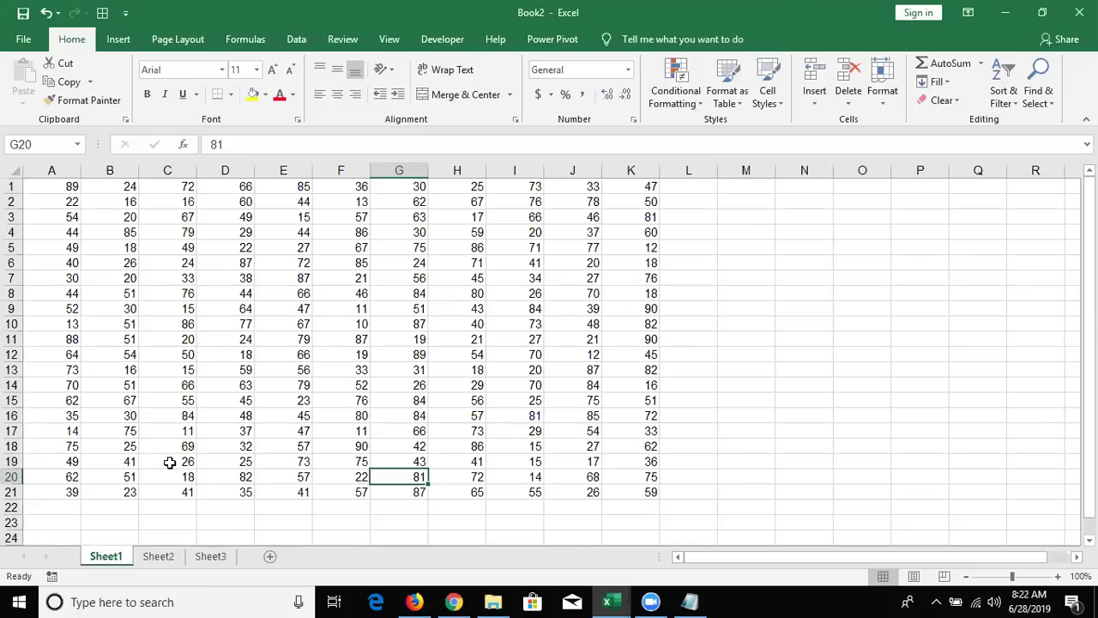
pyautogui.click(144, 510)
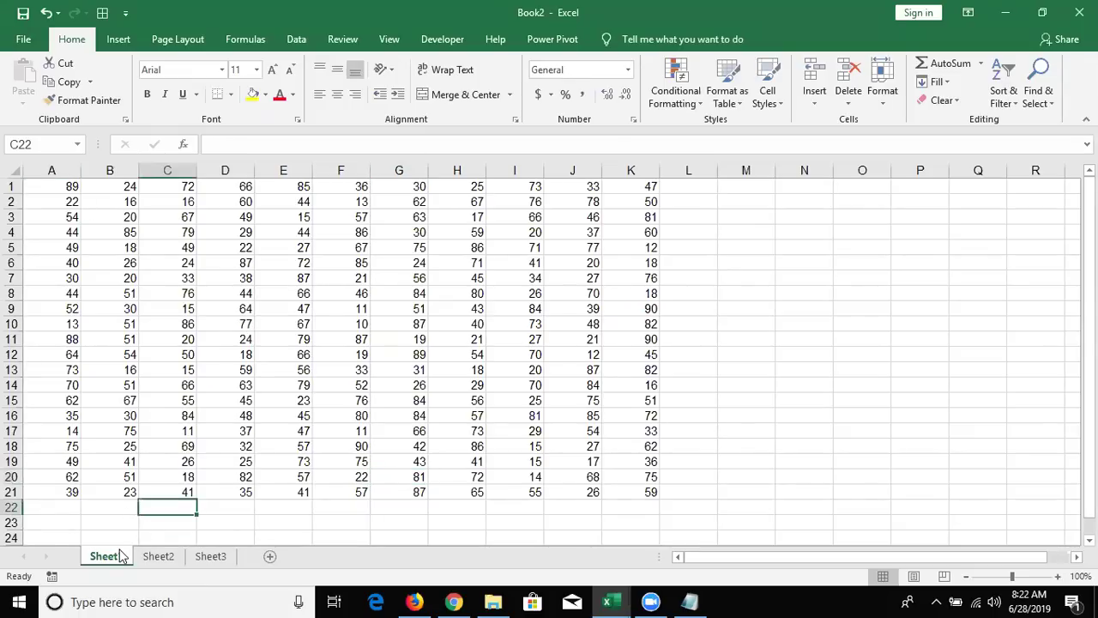
# - Protect Sheet1 with a confirmed password, with selecting locked and unlocked cells disallowed
pyautogui.rightClick(121, 556)
pyautogui.click(172, 459)
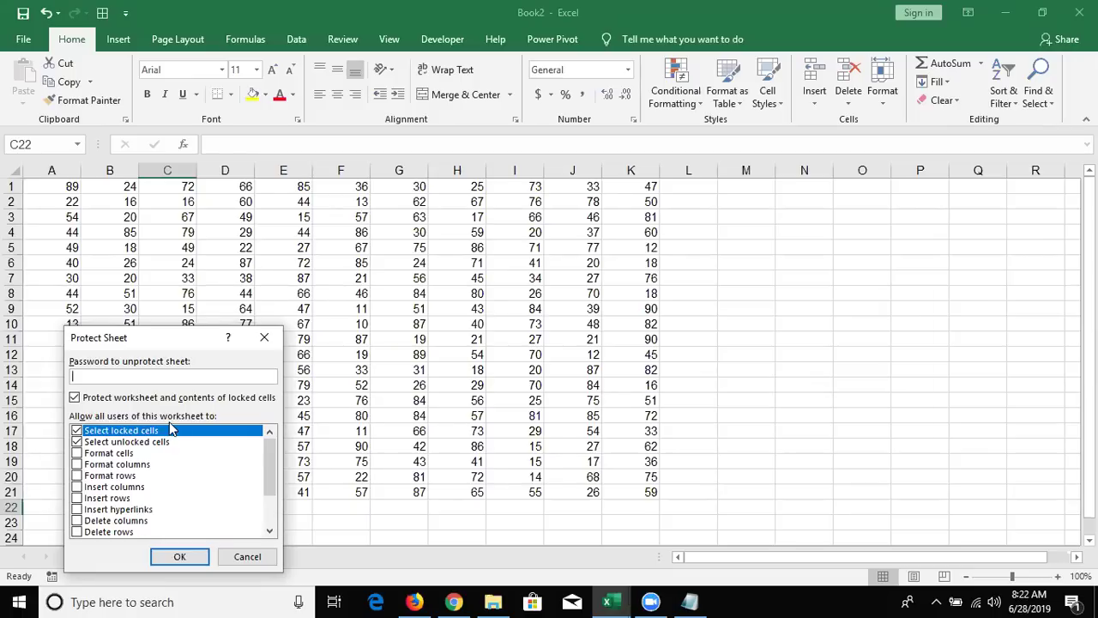
pyautogui.click(111, 453)
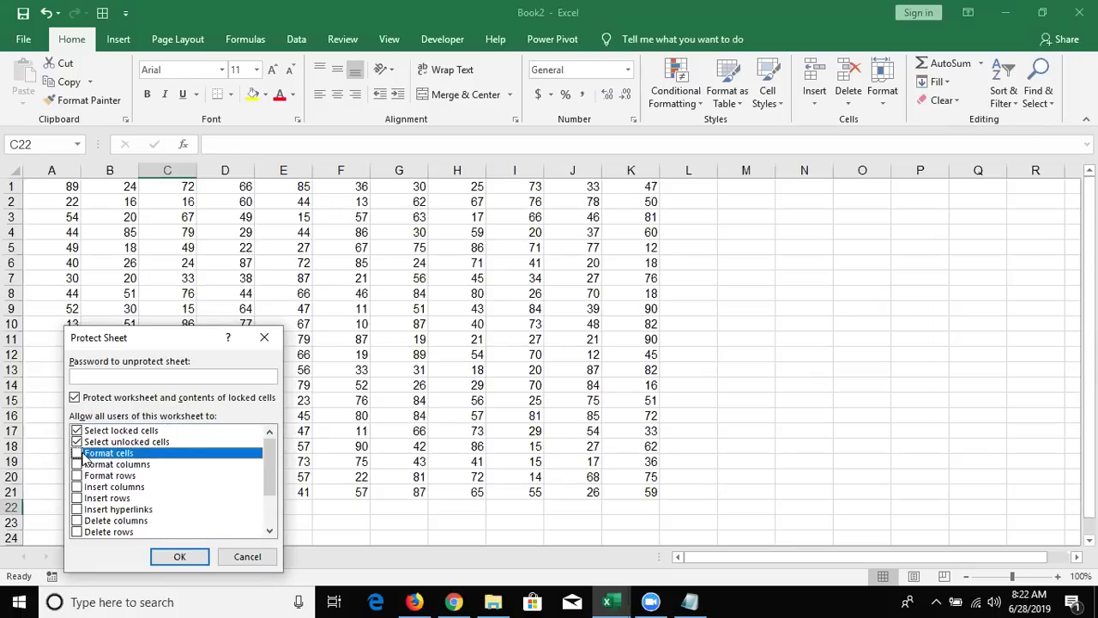
pyautogui.click(77, 454)
pyautogui.click(77, 454)
pyautogui.click(77, 442)
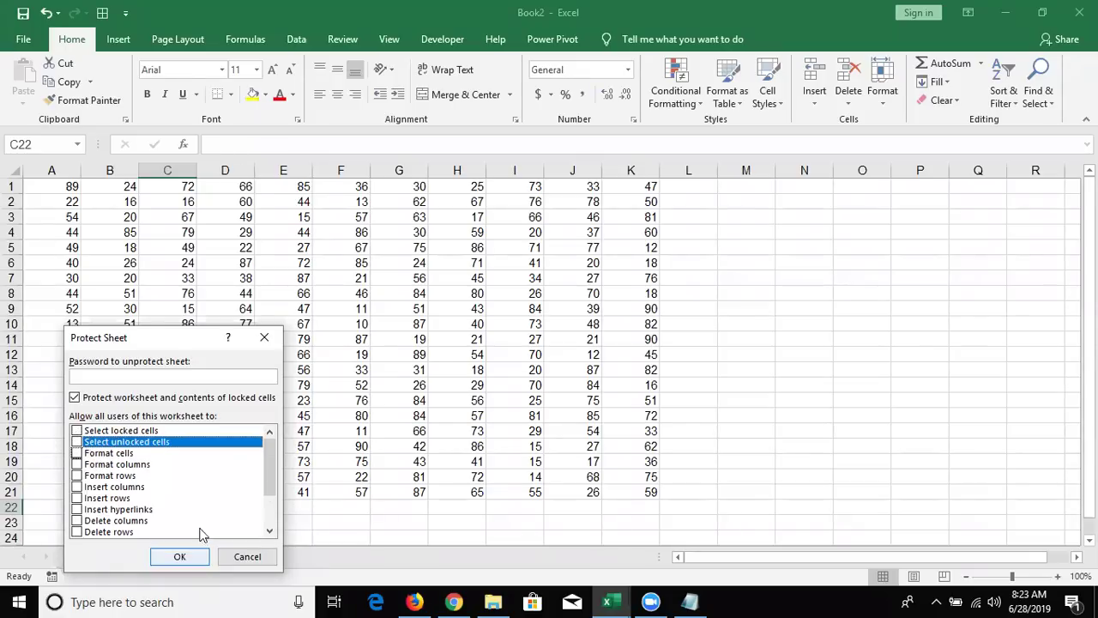
pyautogui.click(203, 373)
pyautogui.write('1')
pyautogui.press('Return')
pyautogui.write('1')
pyautogui.press('Return')
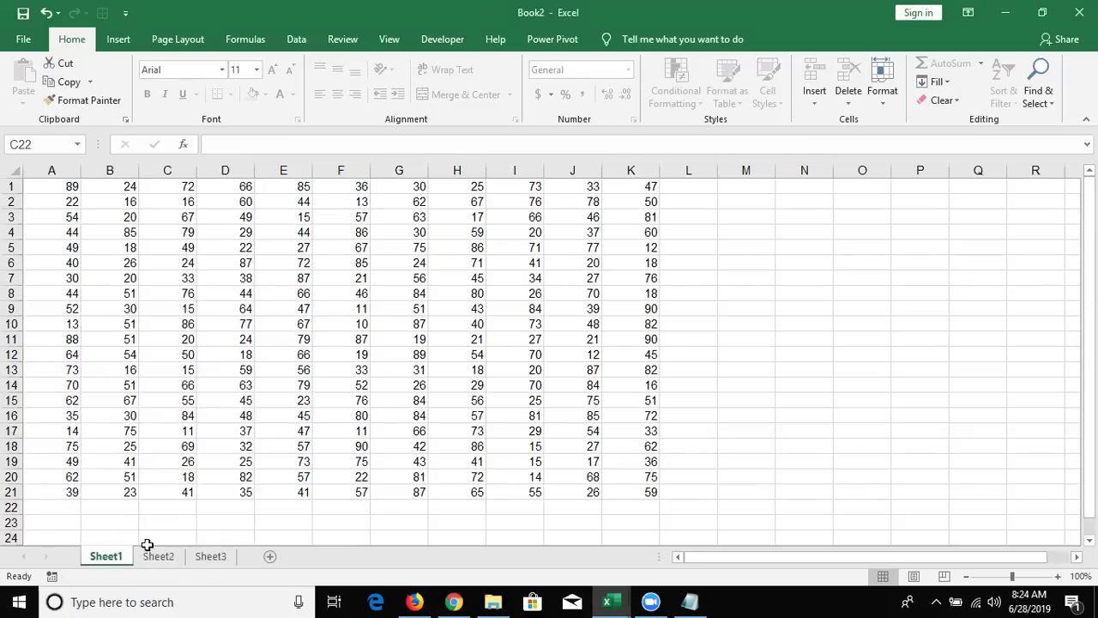
# - Give range D3:H14 on Sheet2 a yellow fill
pyautogui.click(168, 562)
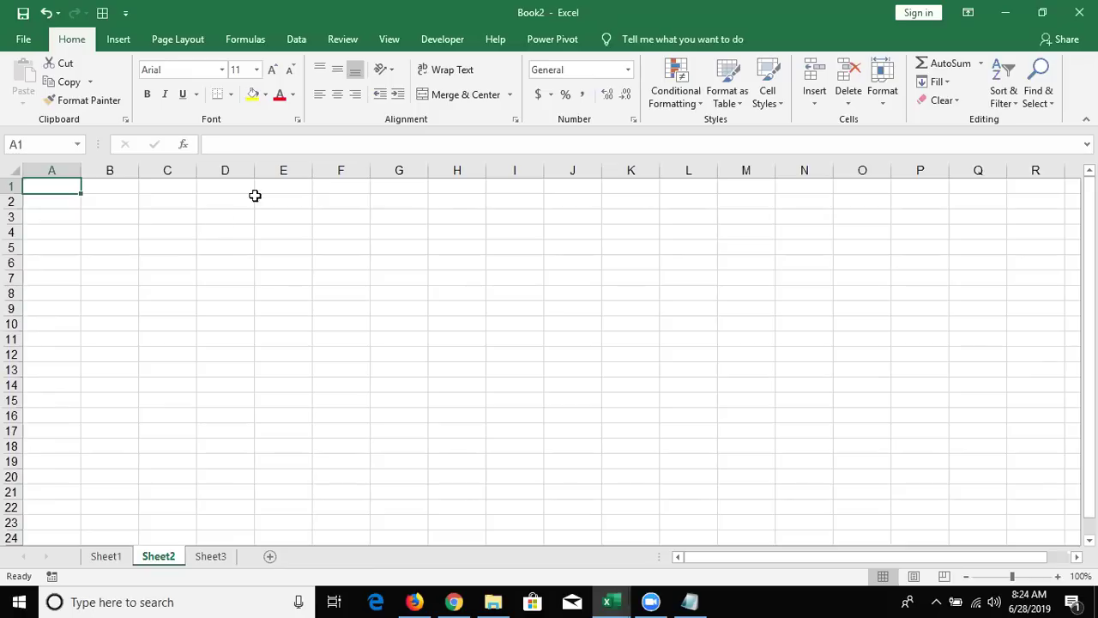
pyautogui.moveTo(202, 219)
pyautogui.mouseDown()
pyautogui.moveTo(428, 312)
pyautogui.moveTo(436, 388)
pyautogui.mouseUp()
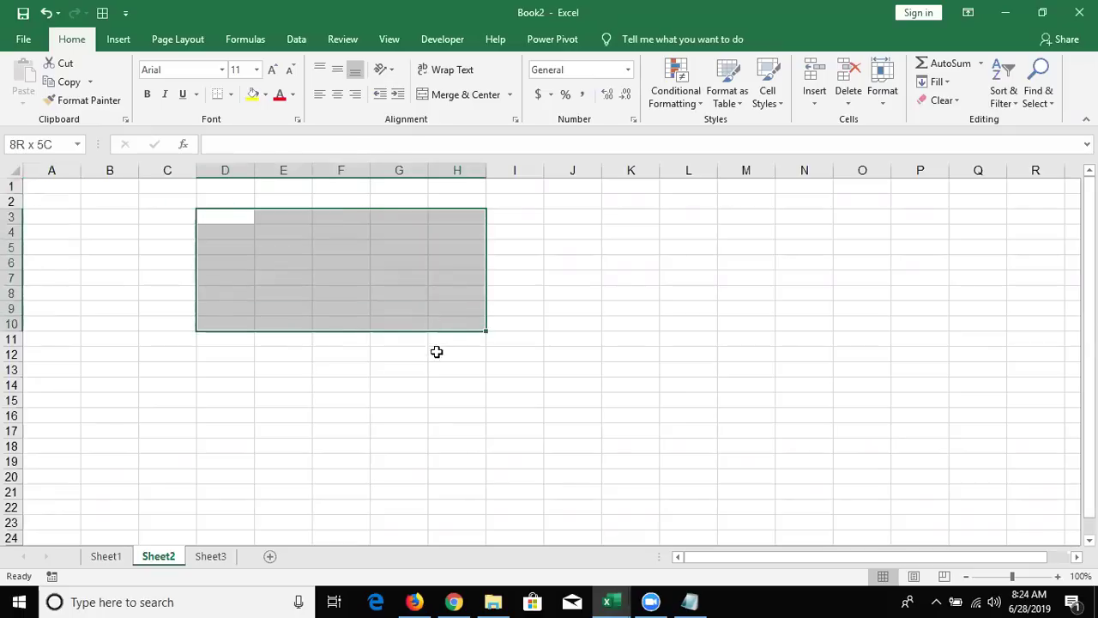
pyautogui.click(254, 95)
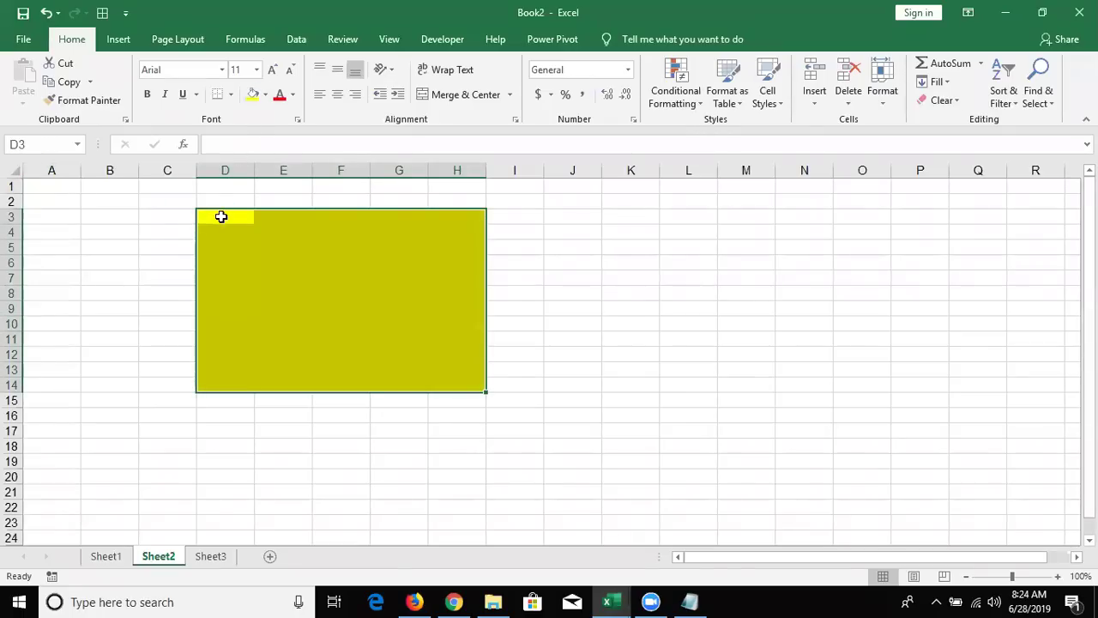
pyautogui.click(162, 248)
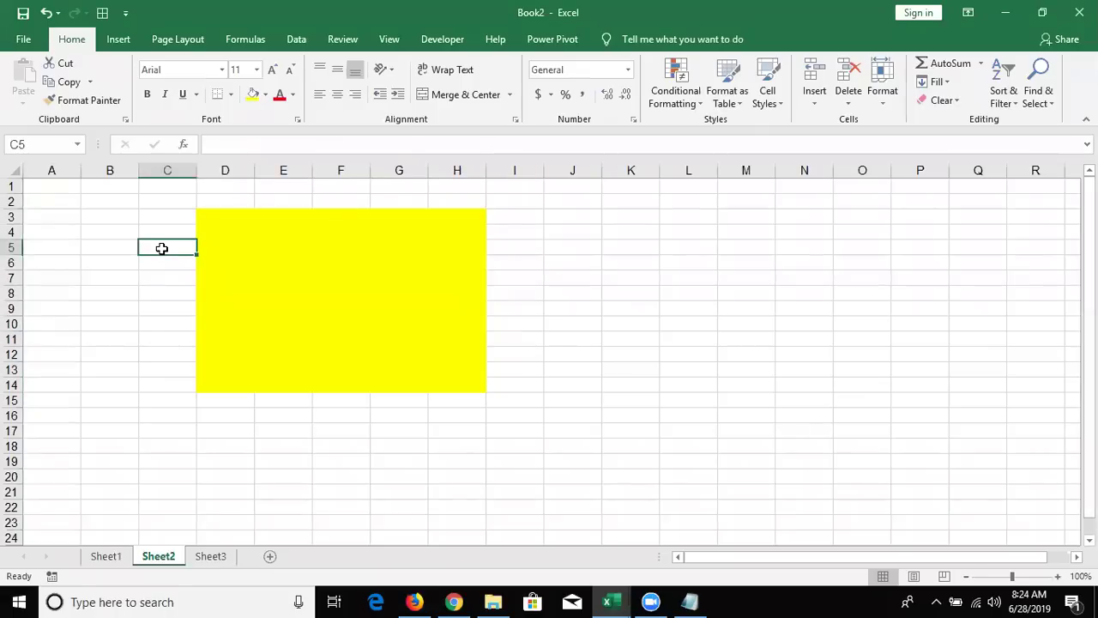
pyautogui.rightClick(171, 555)
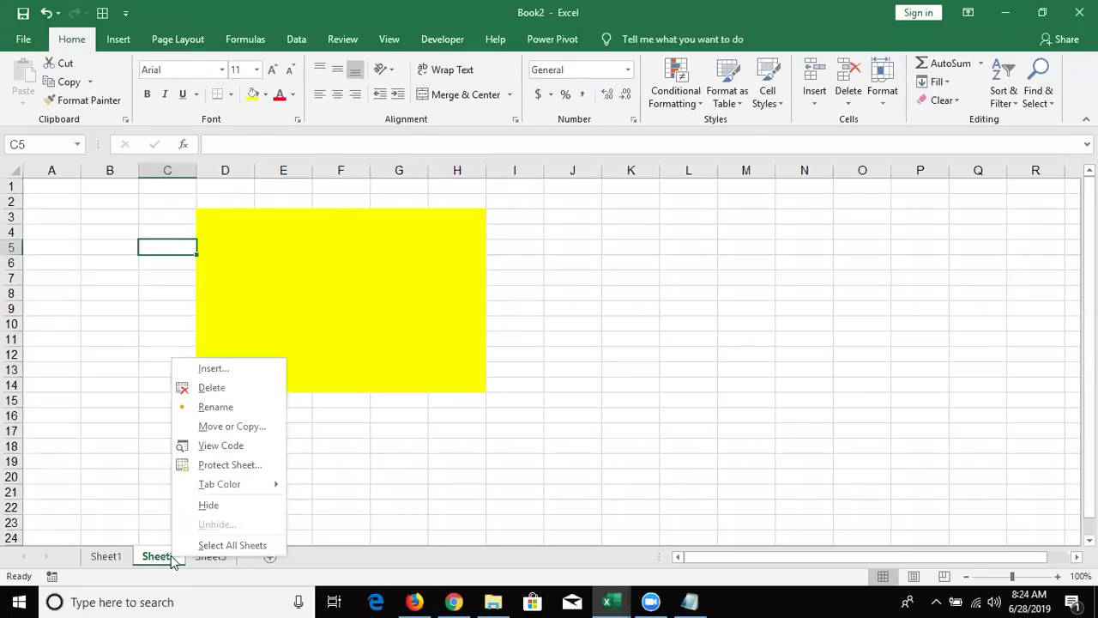
pyautogui.click(221, 466)
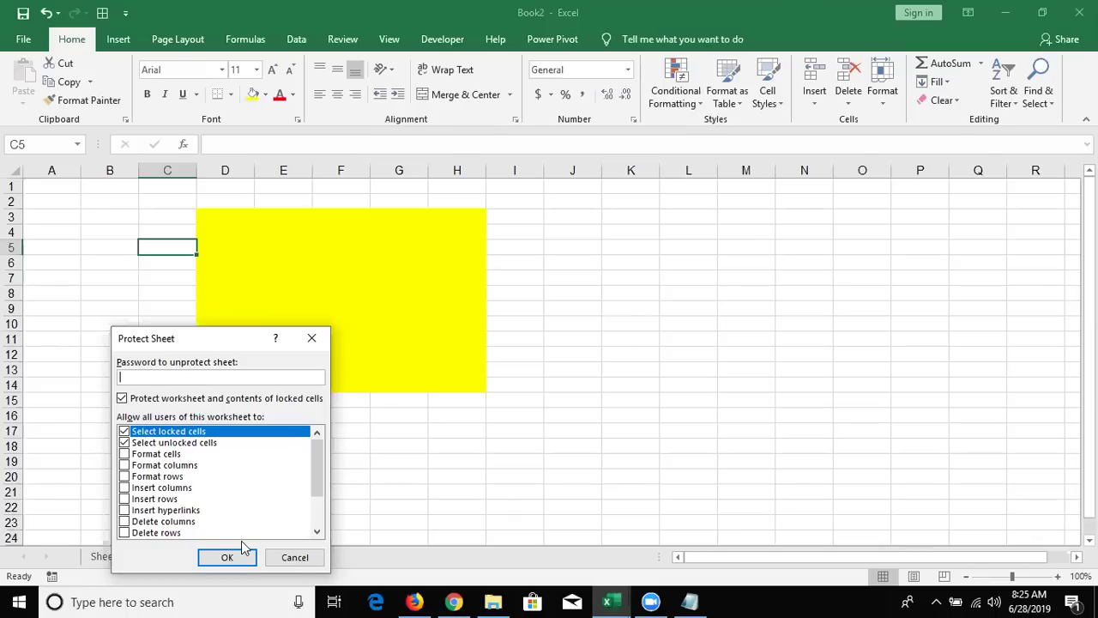
pyautogui.click(296, 558)
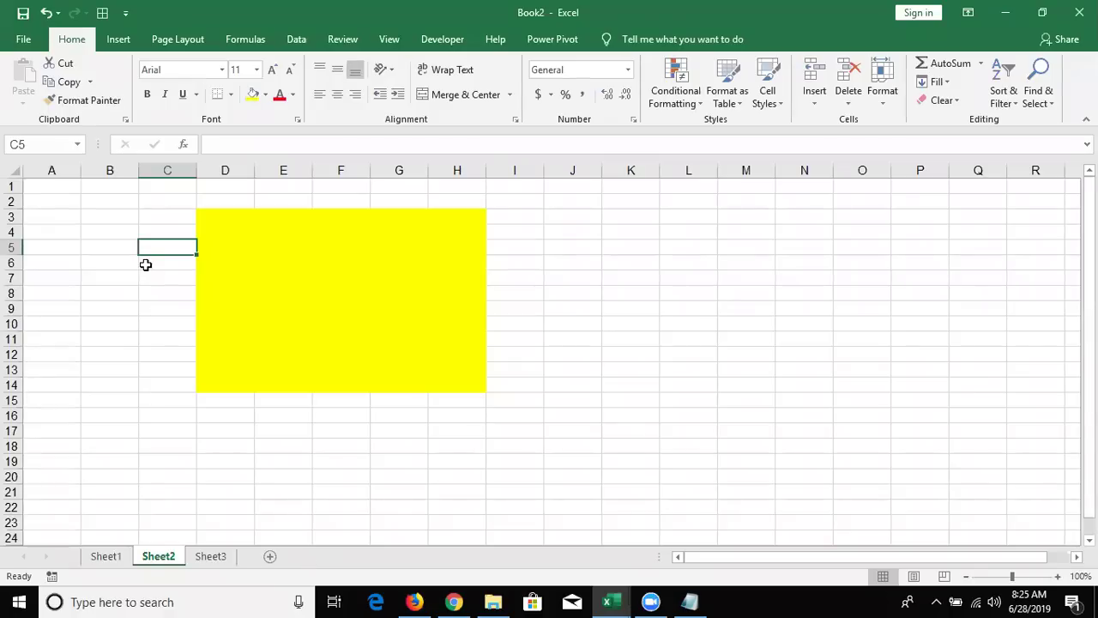
# - Check cell A2's Format Cells Protection tab, which shows Locked, then close it unchanged
pyautogui.click(75, 197)
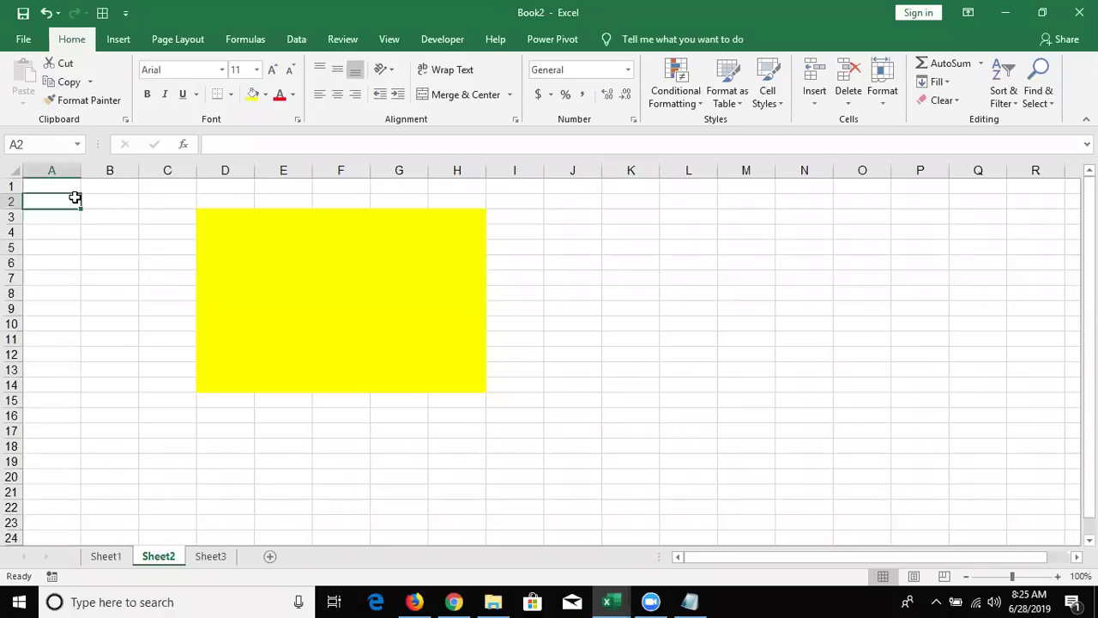
pyautogui.rightClick(74, 197)
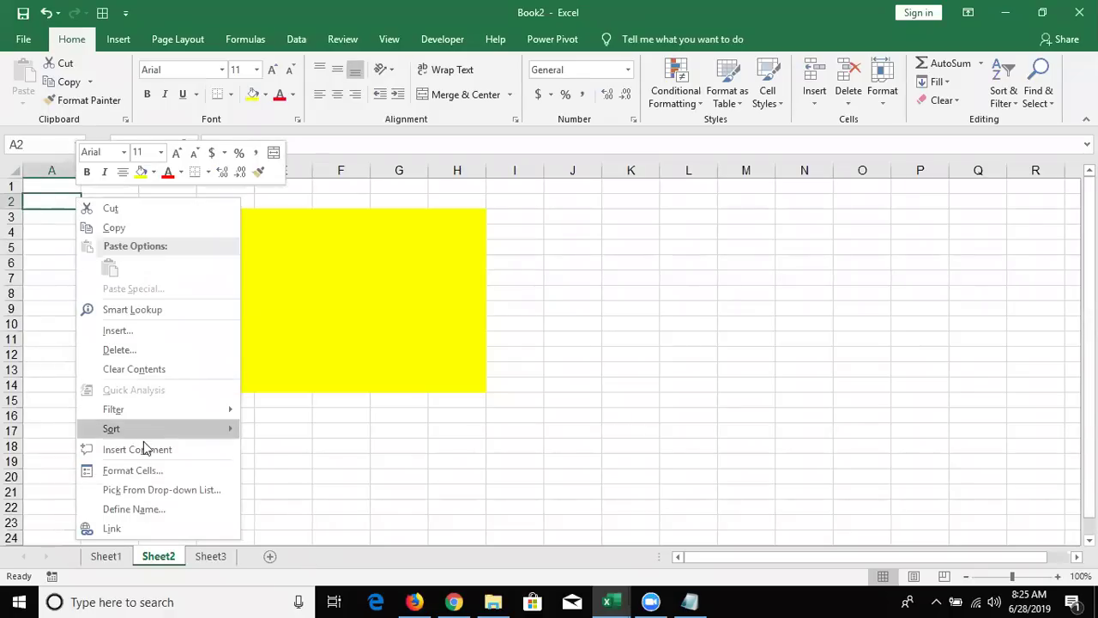
pyautogui.click(146, 471)
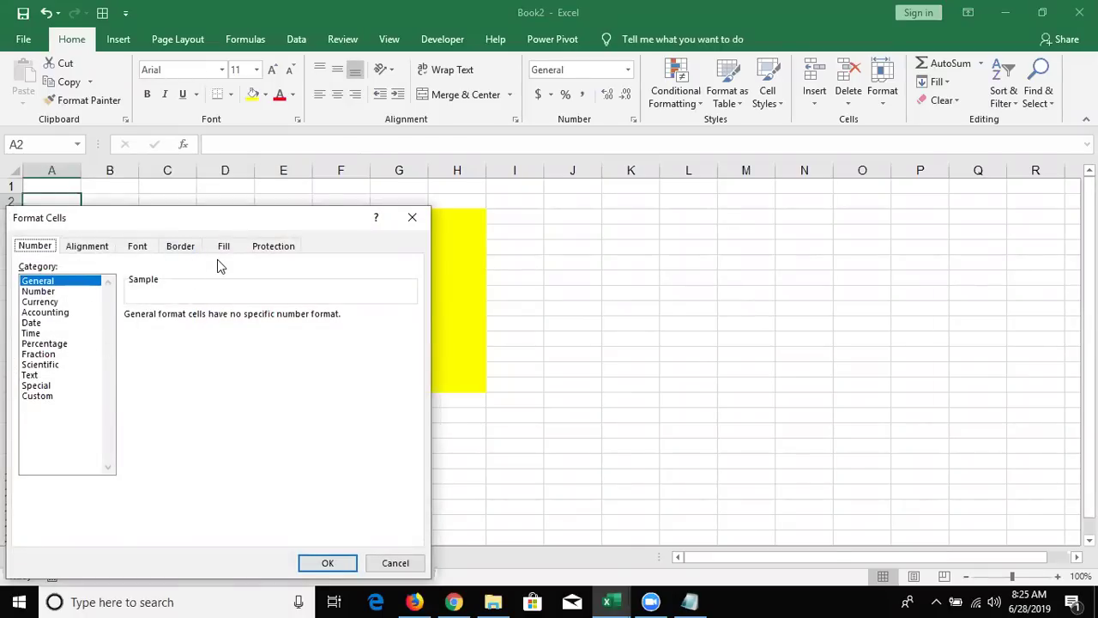
pyautogui.click(271, 249)
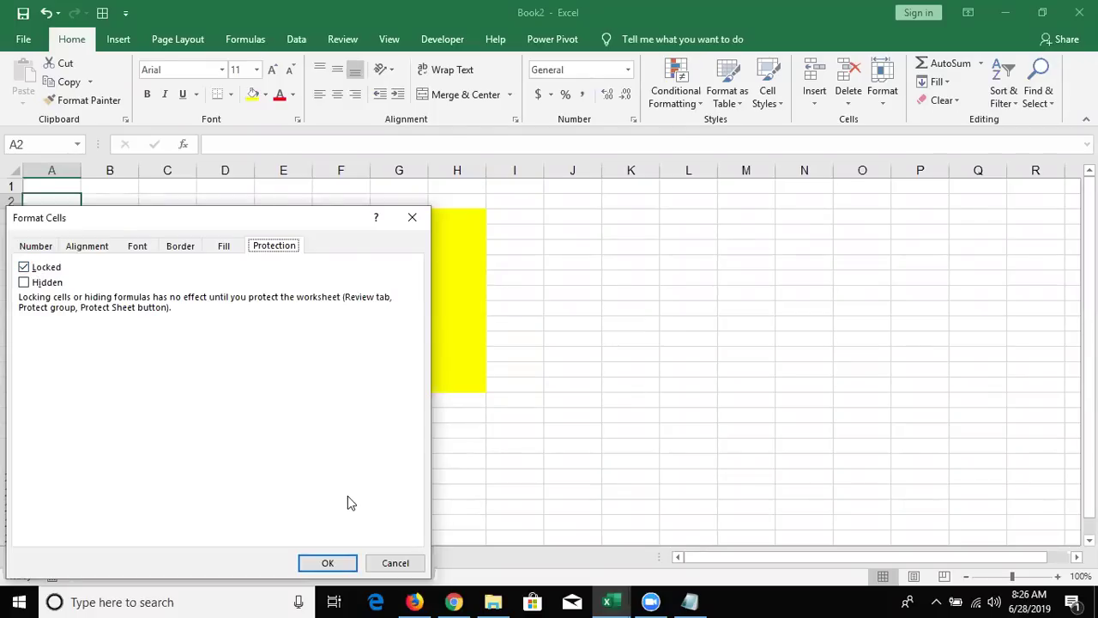
pyautogui.click(400, 564)
# - Clear the Locked setting for the yellow D3:H14 block via Format Cells
pyautogui.moveTo(241, 214)
pyautogui.mouseDown()
pyautogui.moveTo(437, 321)
pyautogui.moveTo(459, 378)
pyautogui.mouseUp()
pyautogui.rightClick(423, 351)
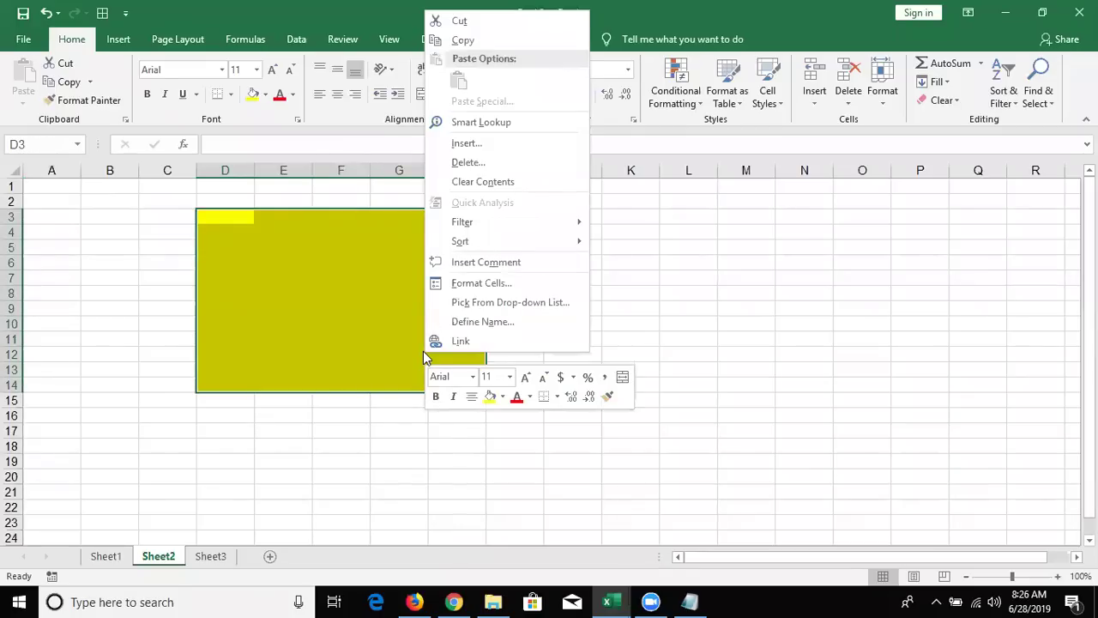
pyautogui.click(482, 285)
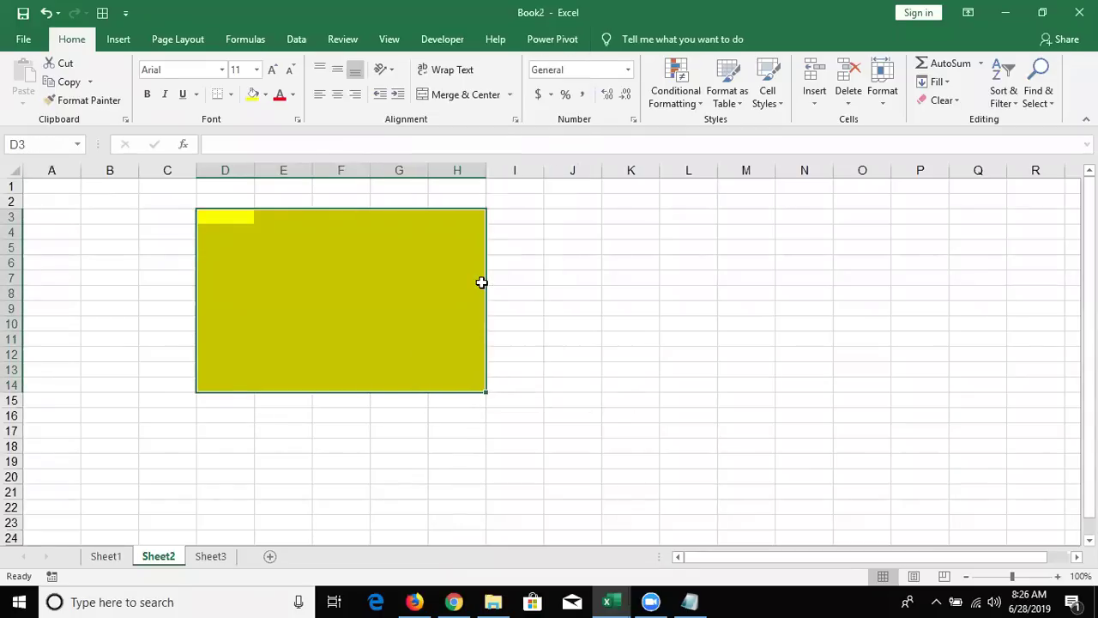
pyautogui.click(309, 148)
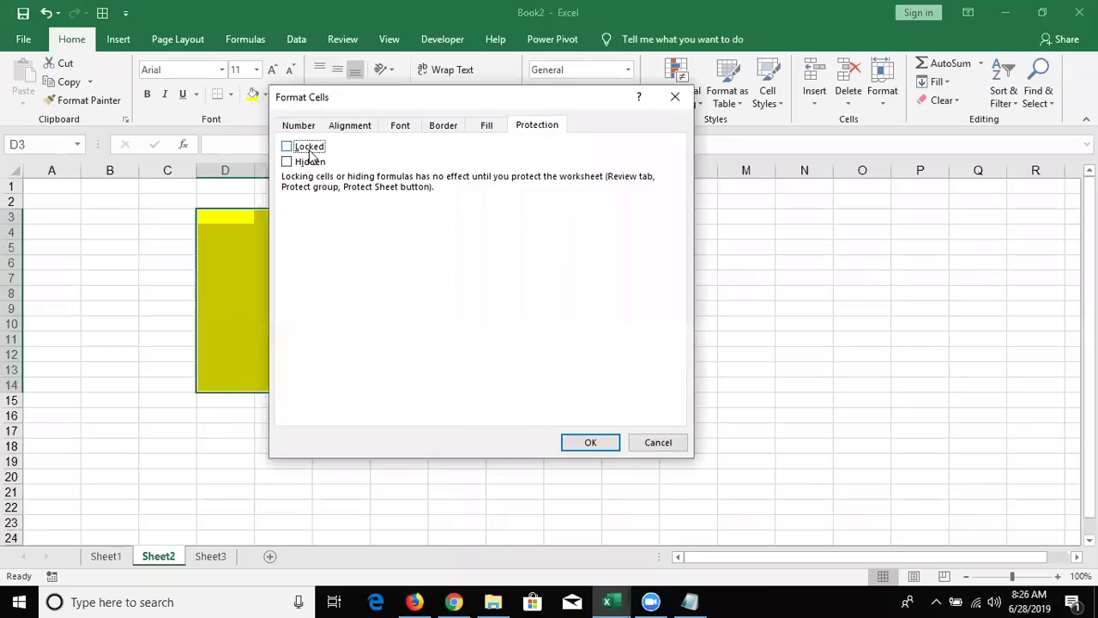
pyautogui.click(606, 447)
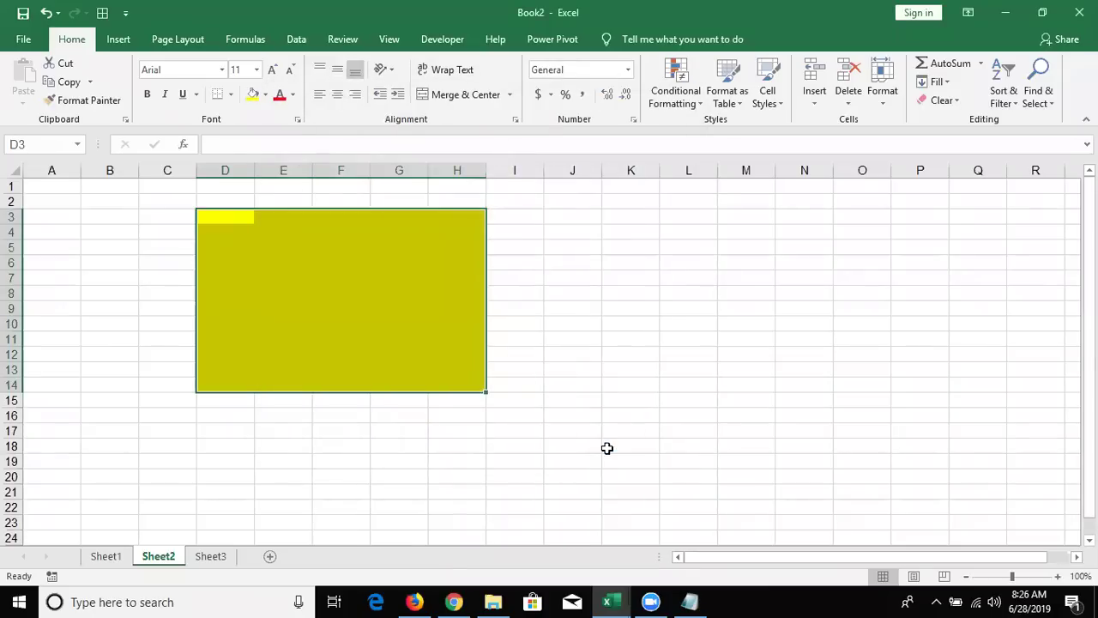
pyautogui.click(353, 444)
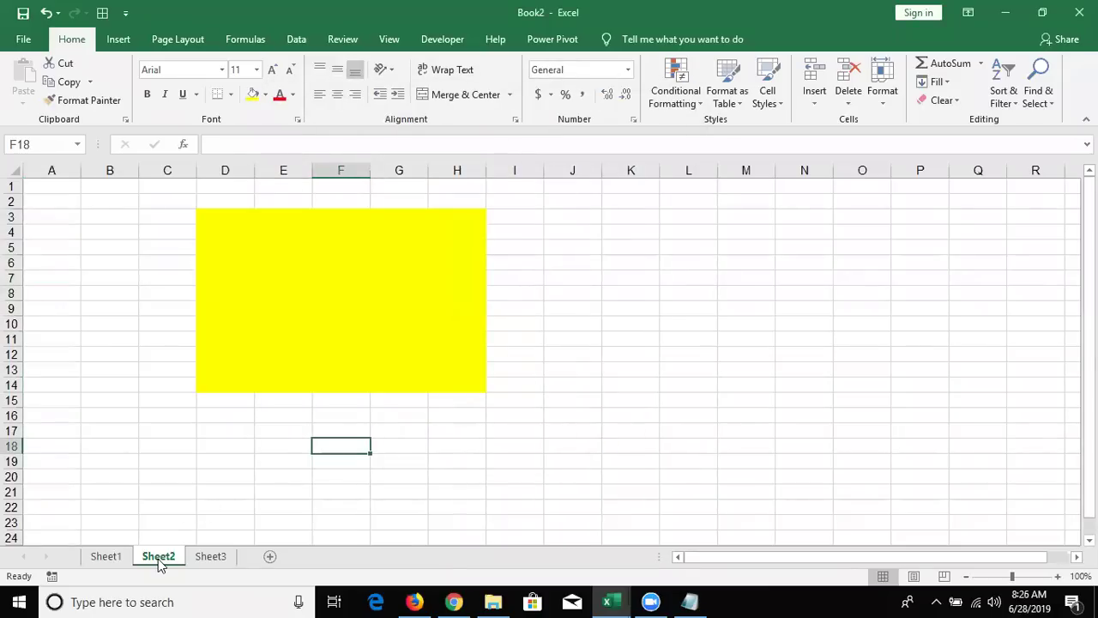
# - Protect Sheet2 and confirm locked cell B14 rejects editing
pyautogui.rightClick(158, 558)
pyautogui.click(206, 465)
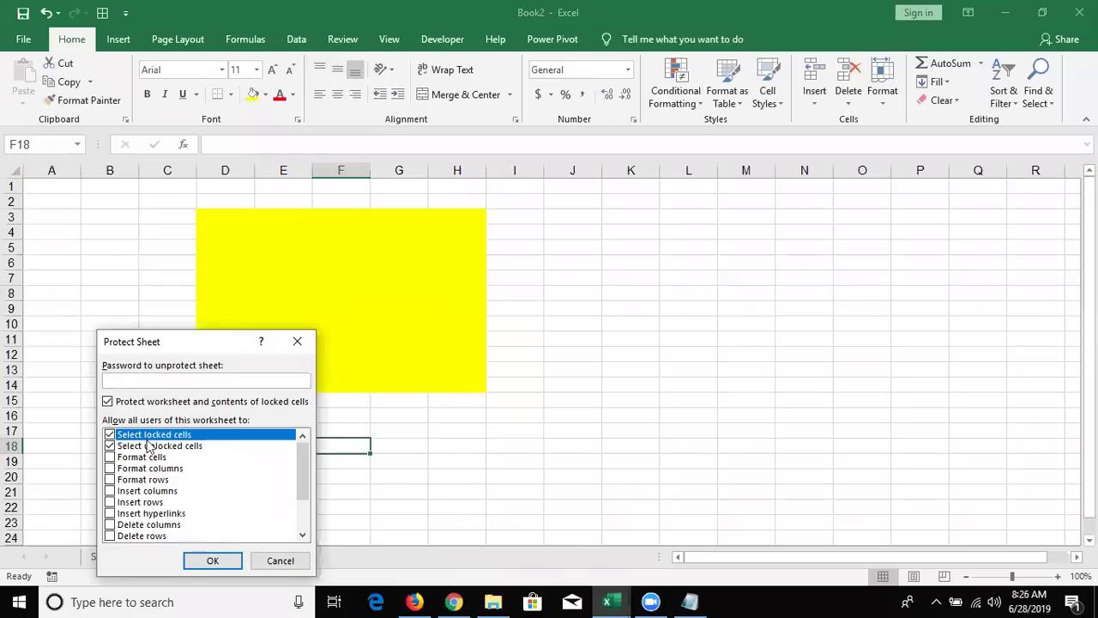
pyautogui.click(230, 559)
pyautogui.doubleClick(127, 392)
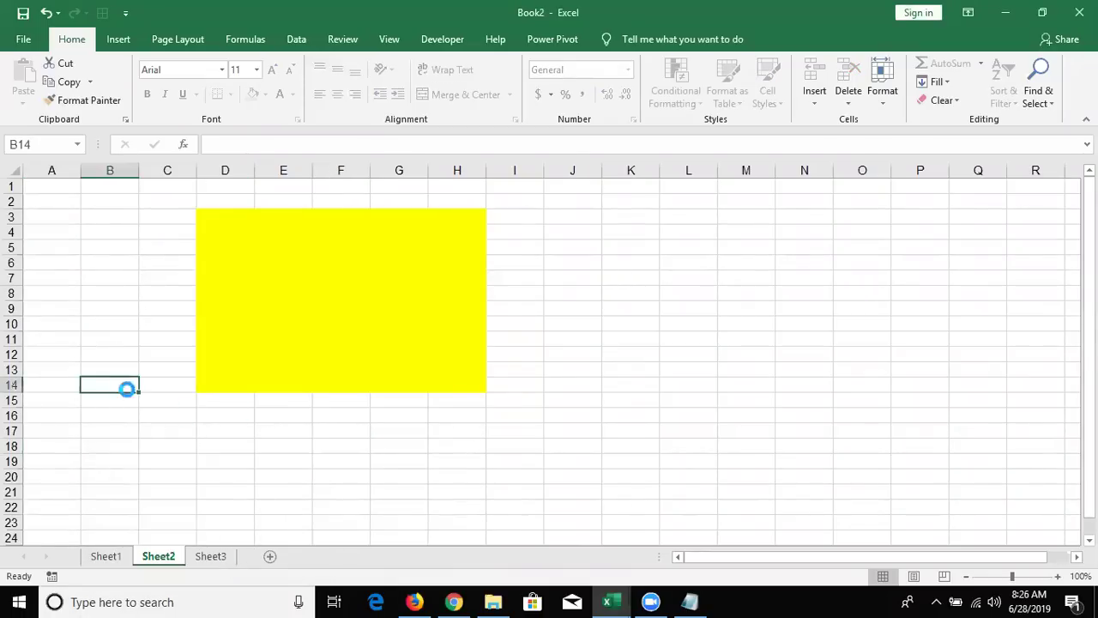
pyautogui.press('Return')
# - Enter 'df' in E11 and 'sdf' in F6 inside the unlocked yellow block
pyautogui.click(273, 347)
pyautogui.write('df')
pyautogui.click(348, 255)
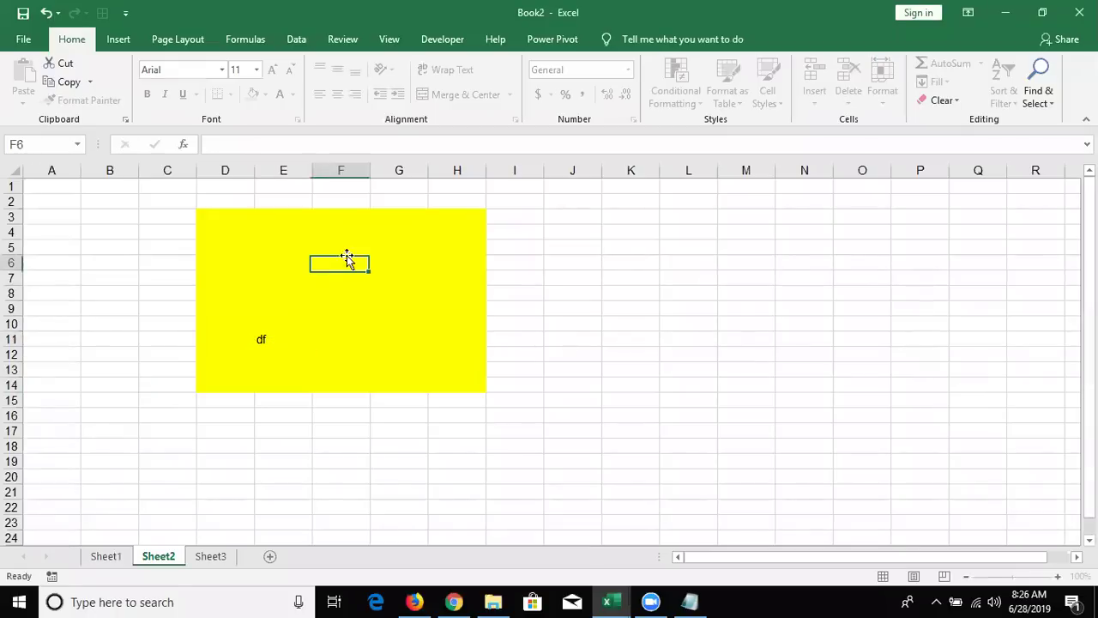
pyautogui.write('sdf')
pyautogui.click(352, 291)
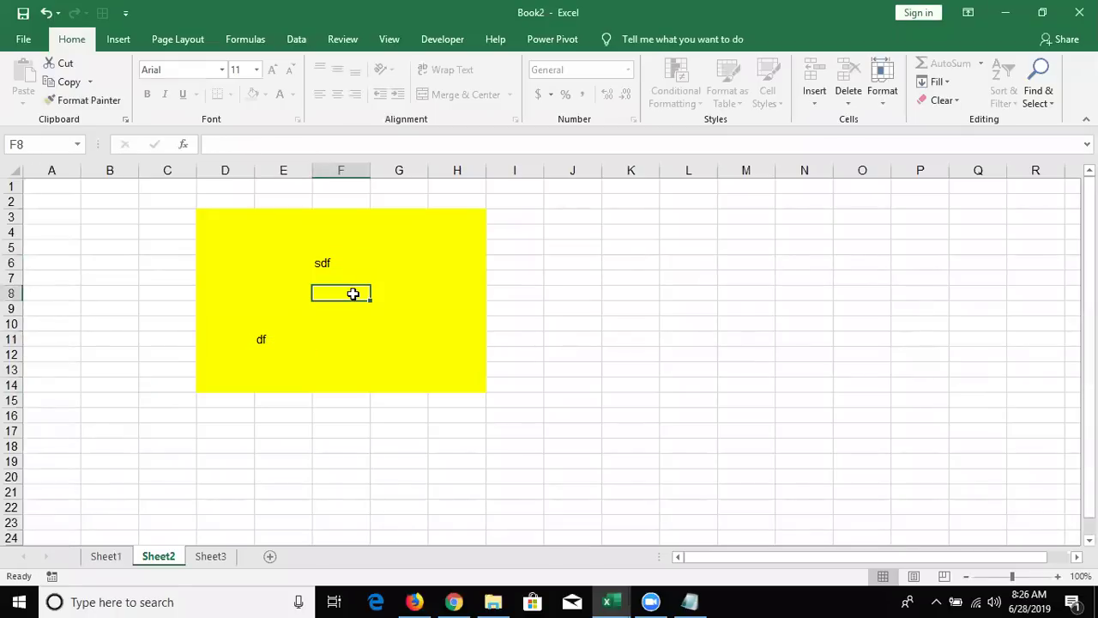
# - On Sheet3, give the block D4:G13 a standard red fill
pyautogui.click(220, 557)
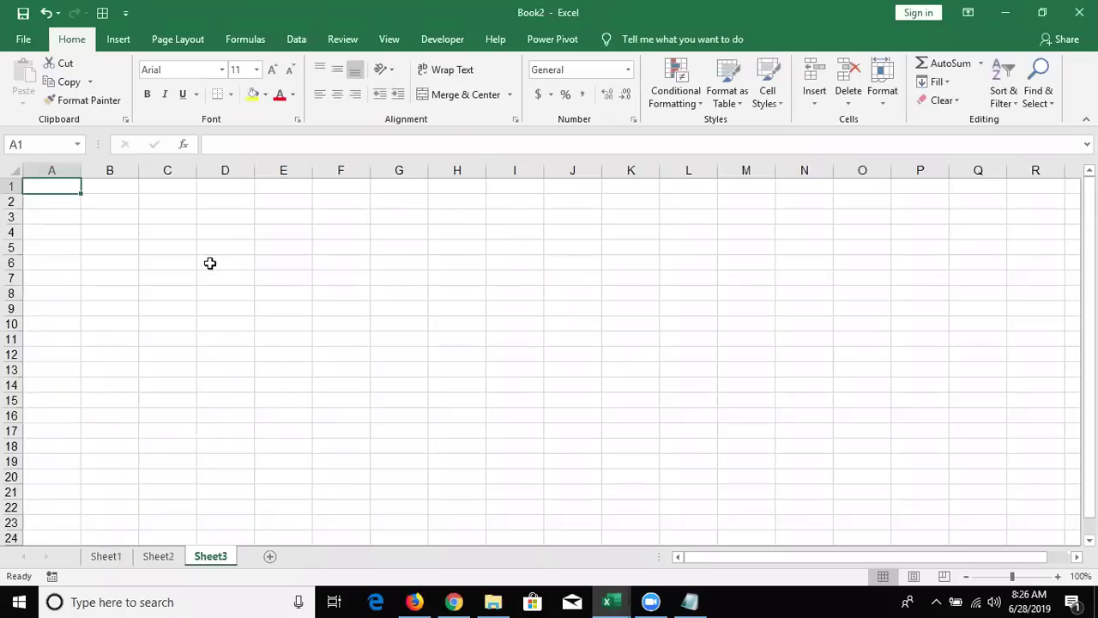
pyautogui.click(222, 231)
pyautogui.moveTo(222, 231); pyautogui.dragTo(373, 364)
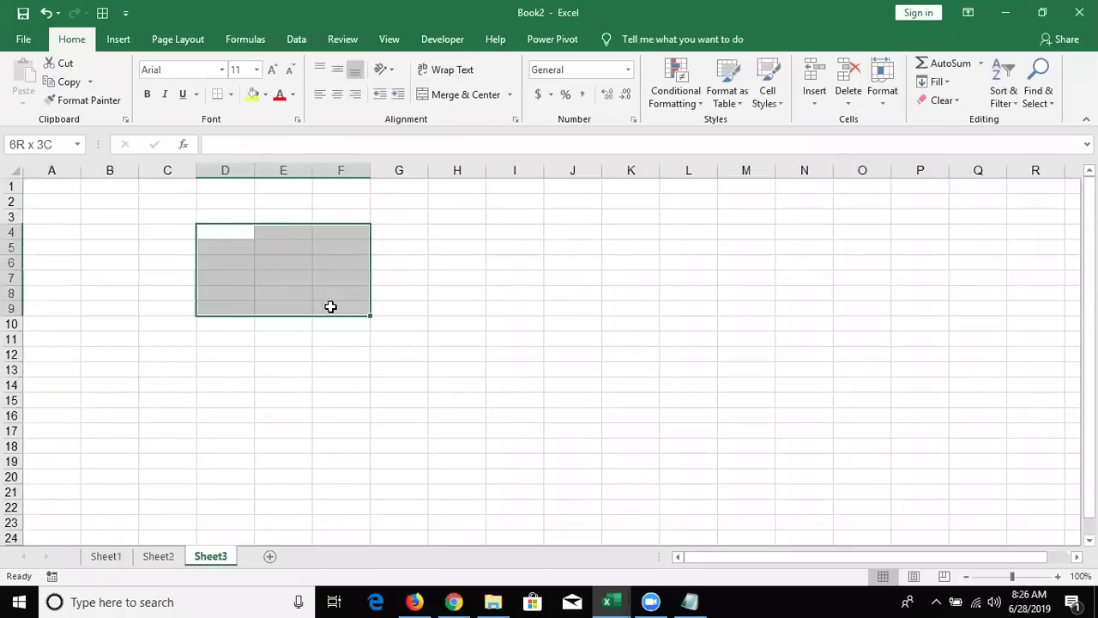
pyautogui.click(265, 96)
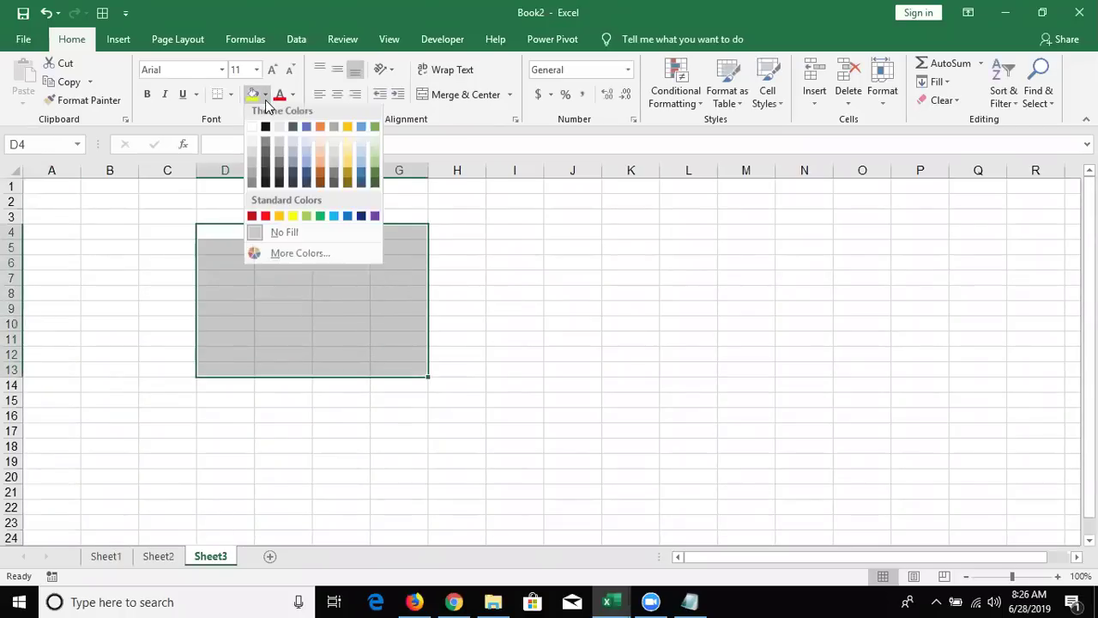
pyautogui.click(265, 219)
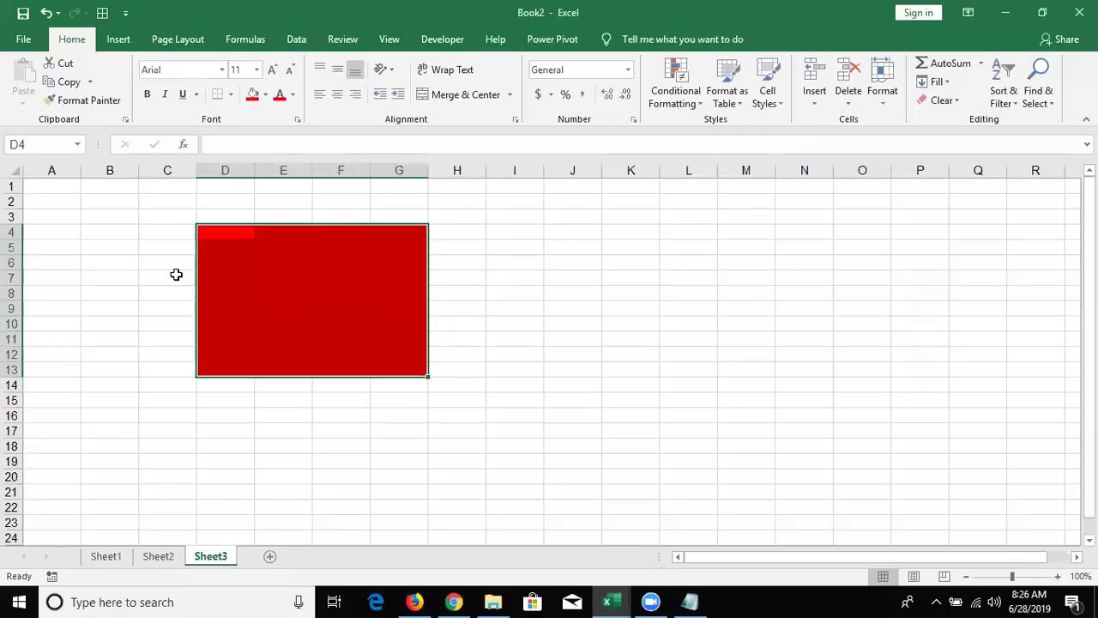
pyautogui.click(176, 275)
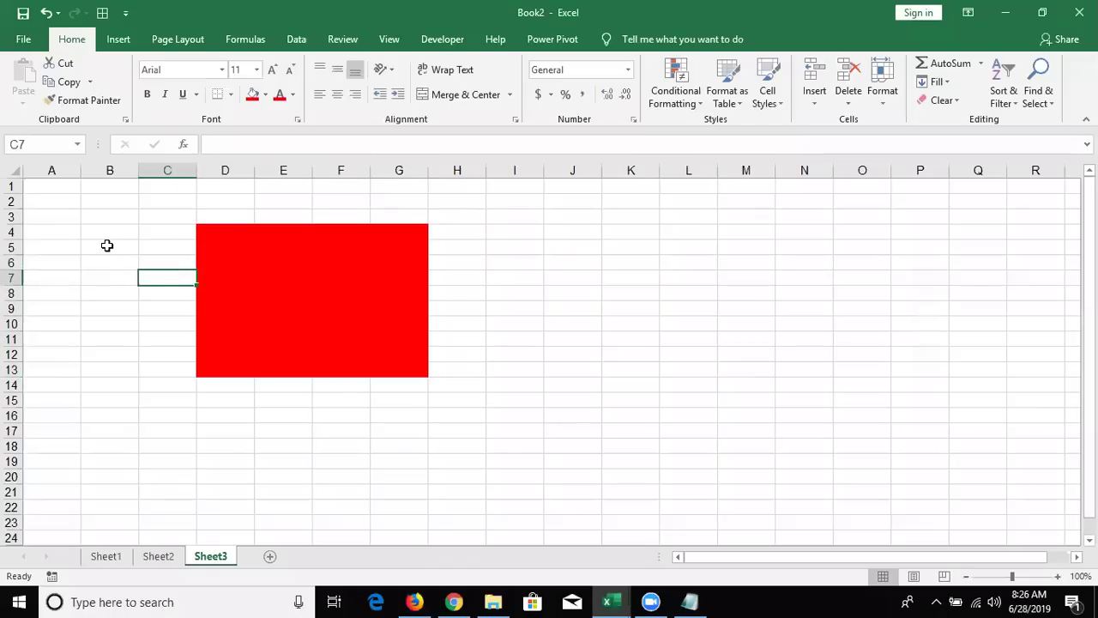
pyautogui.click(83, 243)
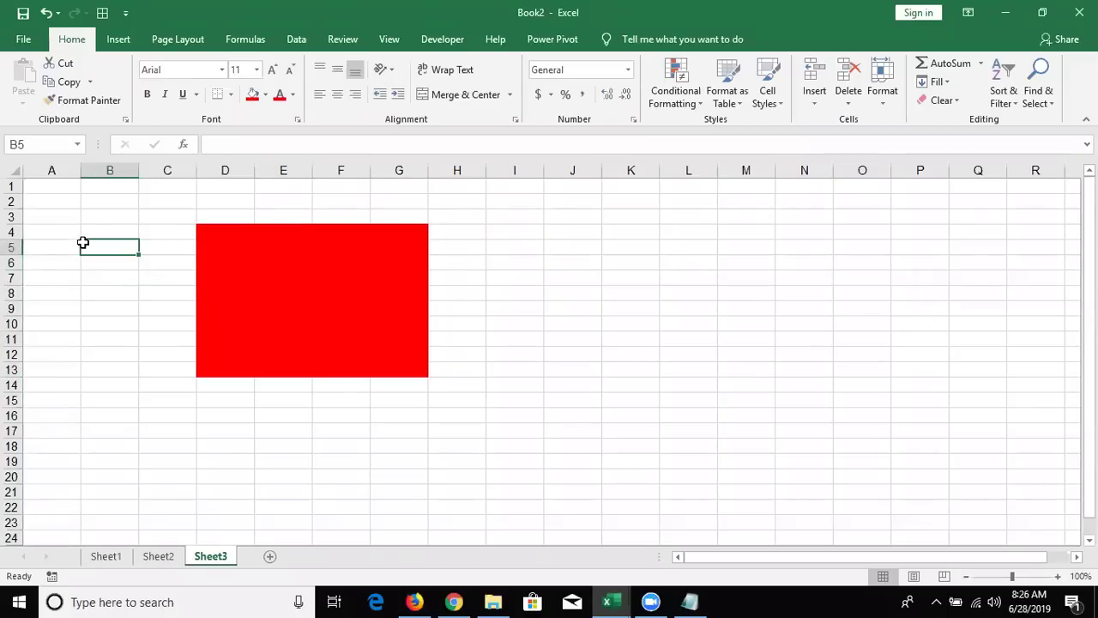
# - Clear the Locked protection option for every cell on Sheet3 via Format Cells
pyautogui.click(14, 170)
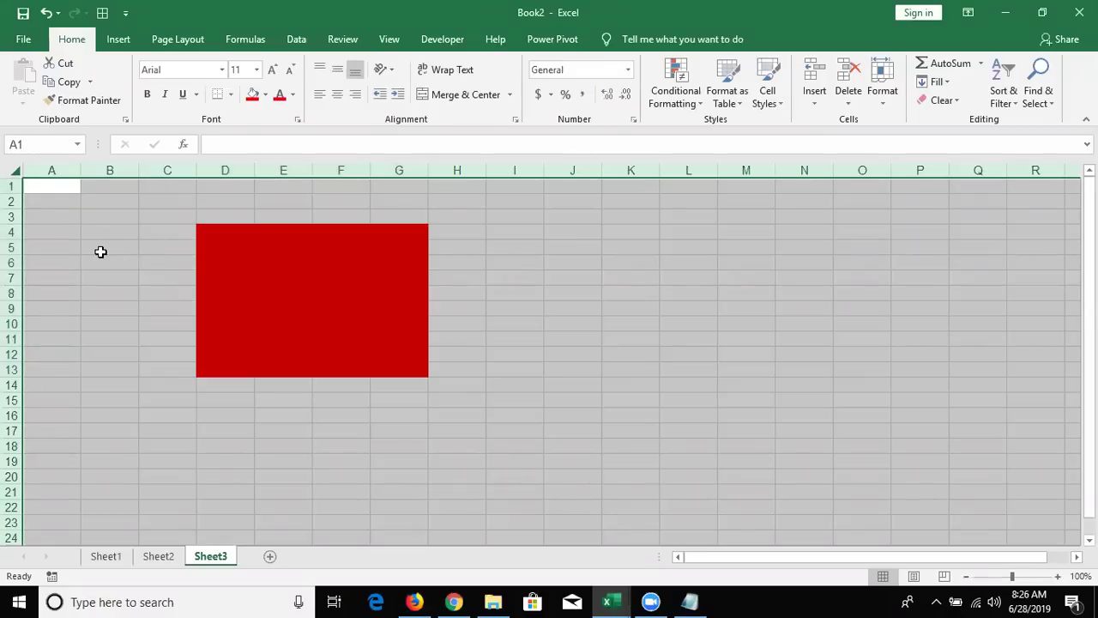
pyautogui.rightClick(100, 252)
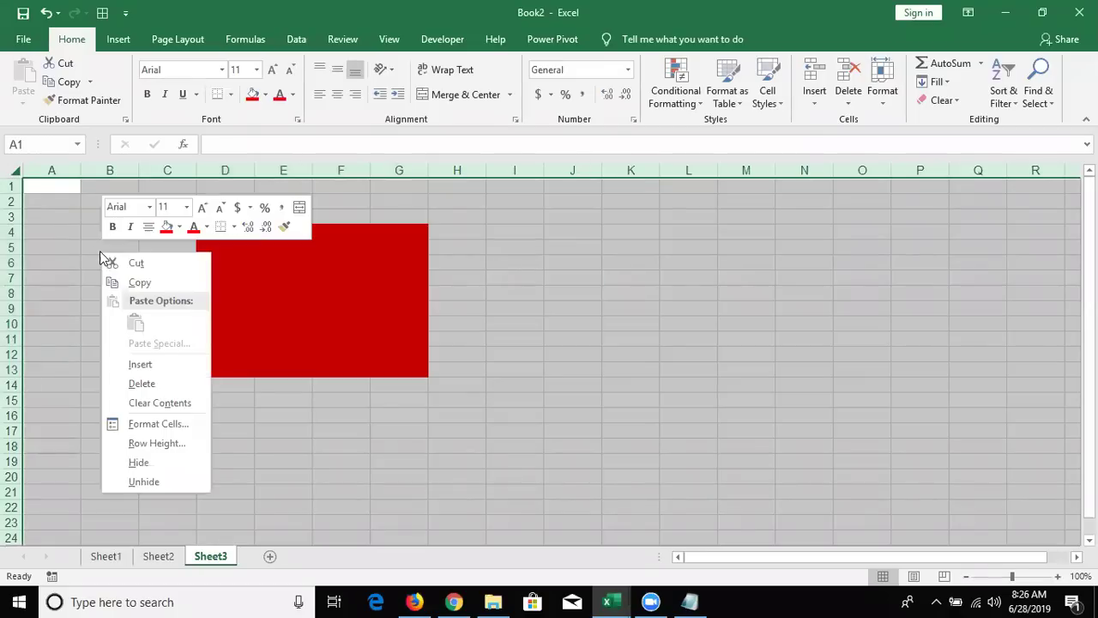
pyautogui.click(137, 425)
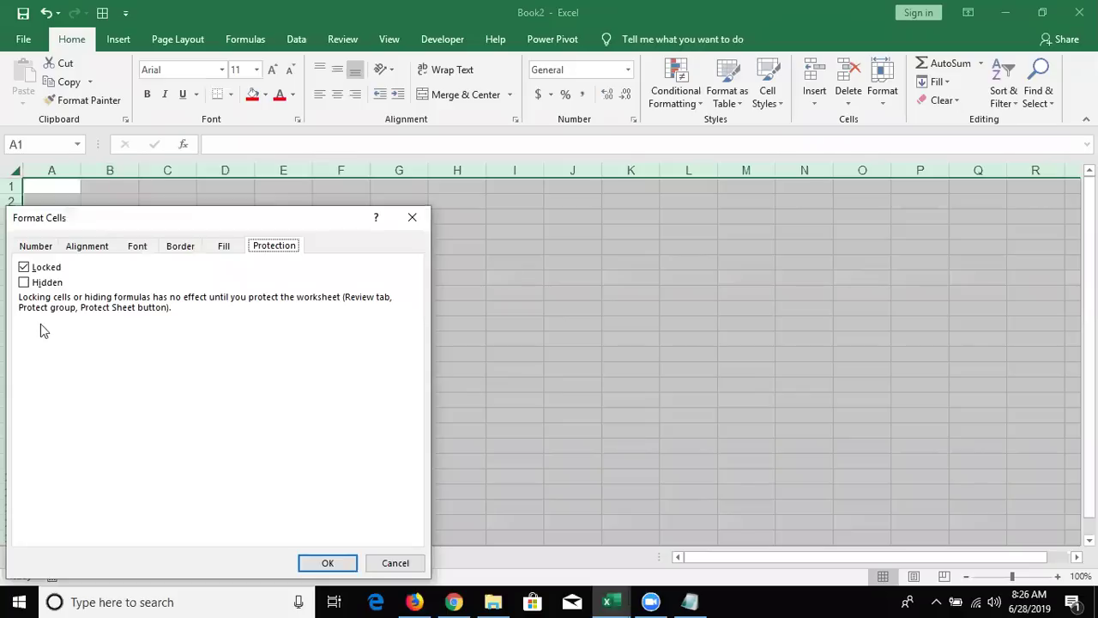
pyautogui.click(24, 268)
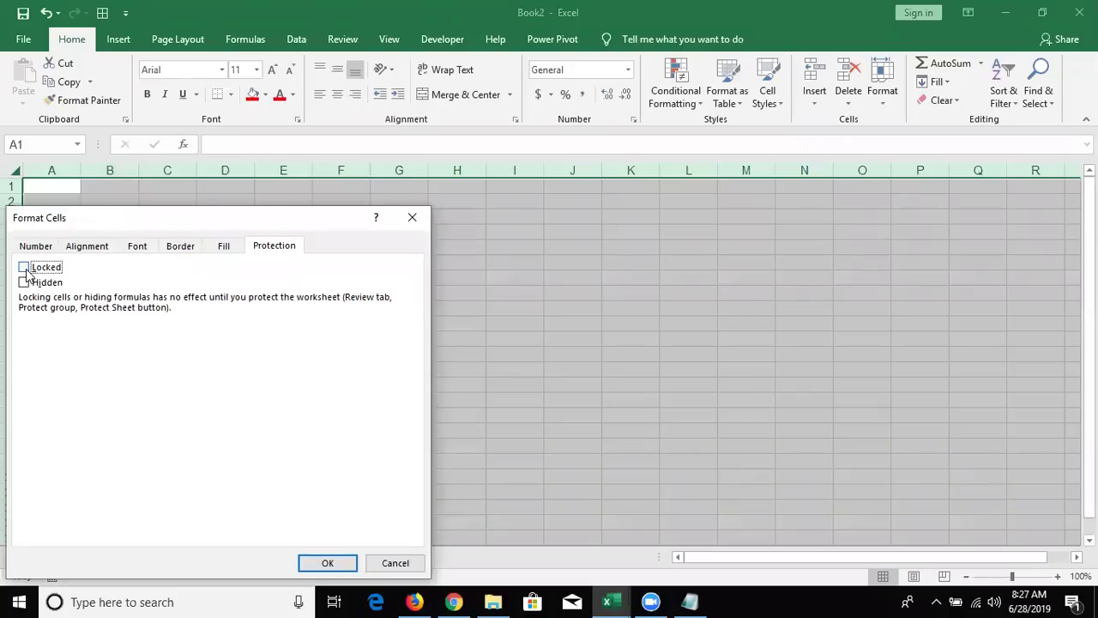
pyautogui.click(340, 563)
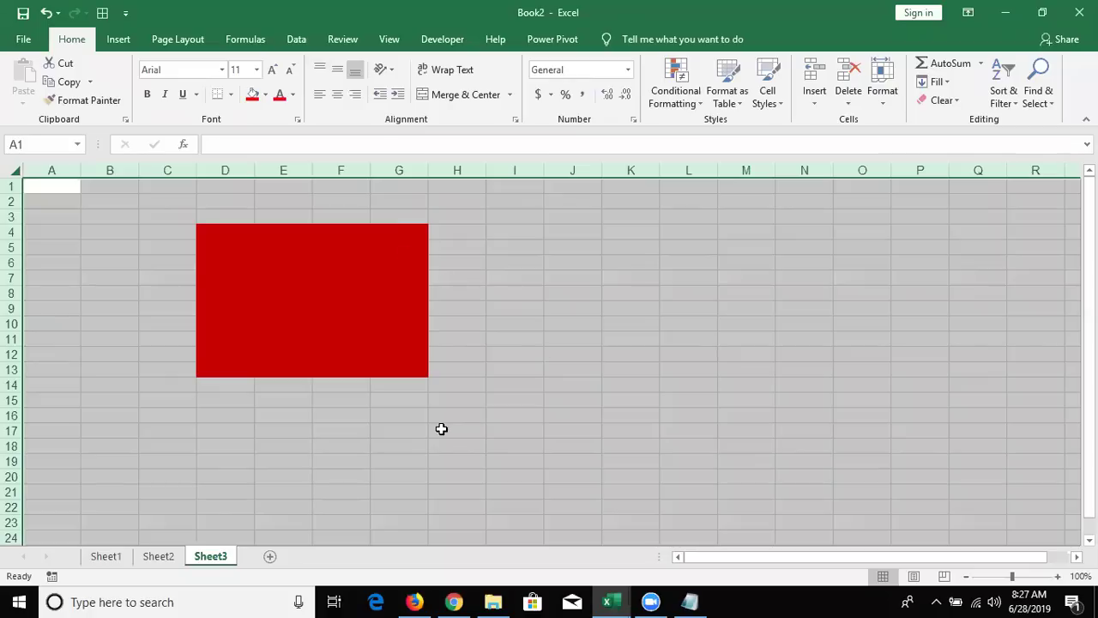
pyautogui.click(441, 429)
# - Set the red block D4:G13 back to Locked in Format Cells protection
pyautogui.moveTo(218, 231)
pyautogui.mouseDown()
pyautogui.moveTo(398, 258)
pyautogui.moveTo(392, 369)
pyautogui.mouseUp()
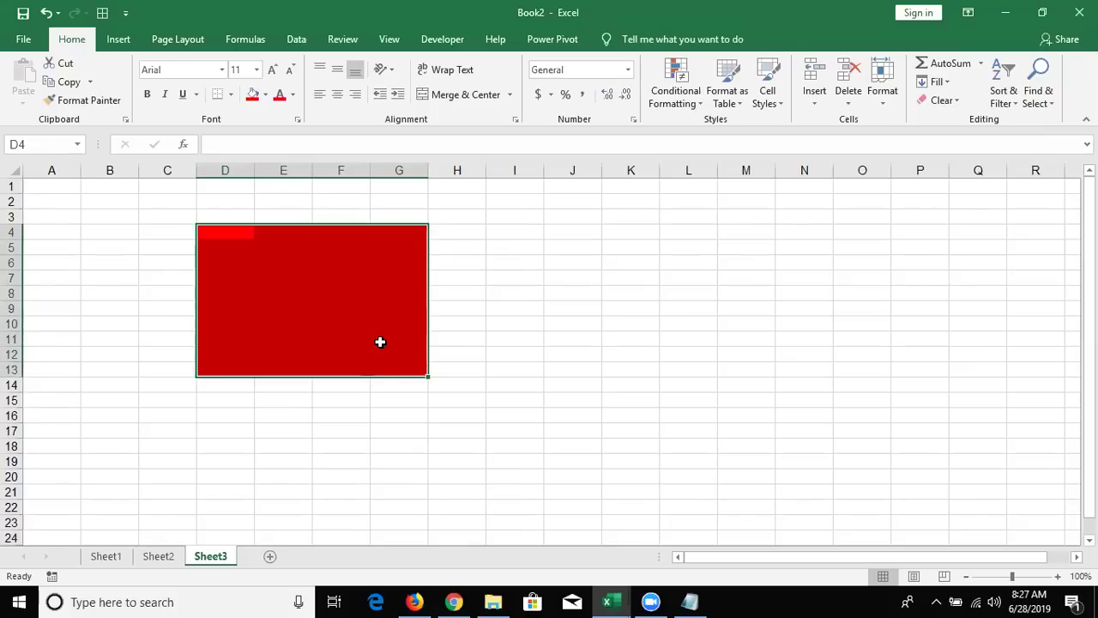
pyautogui.rightClick(382, 343)
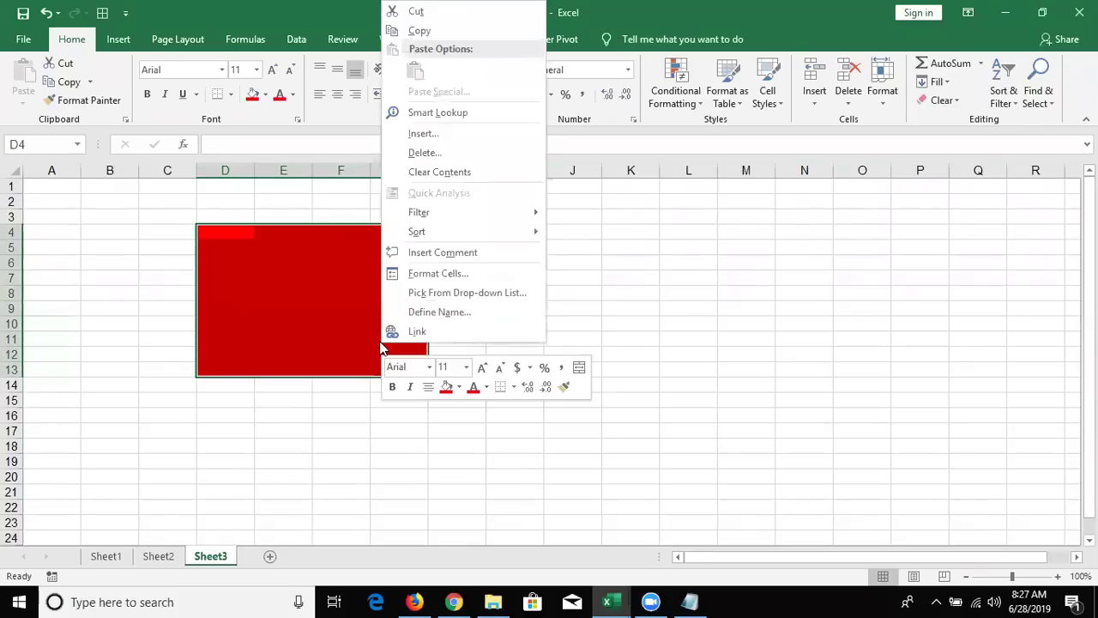
pyautogui.click(421, 275)
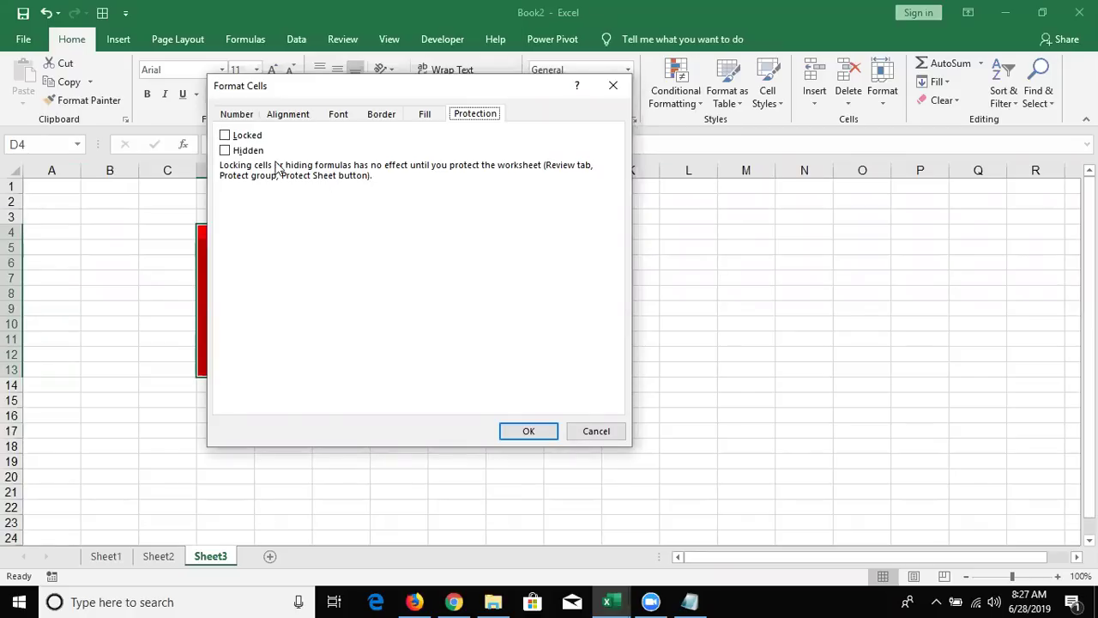
pyautogui.click(250, 139)
pyautogui.click(250, 145)
pyautogui.click(526, 436)
pyautogui.click(527, 436)
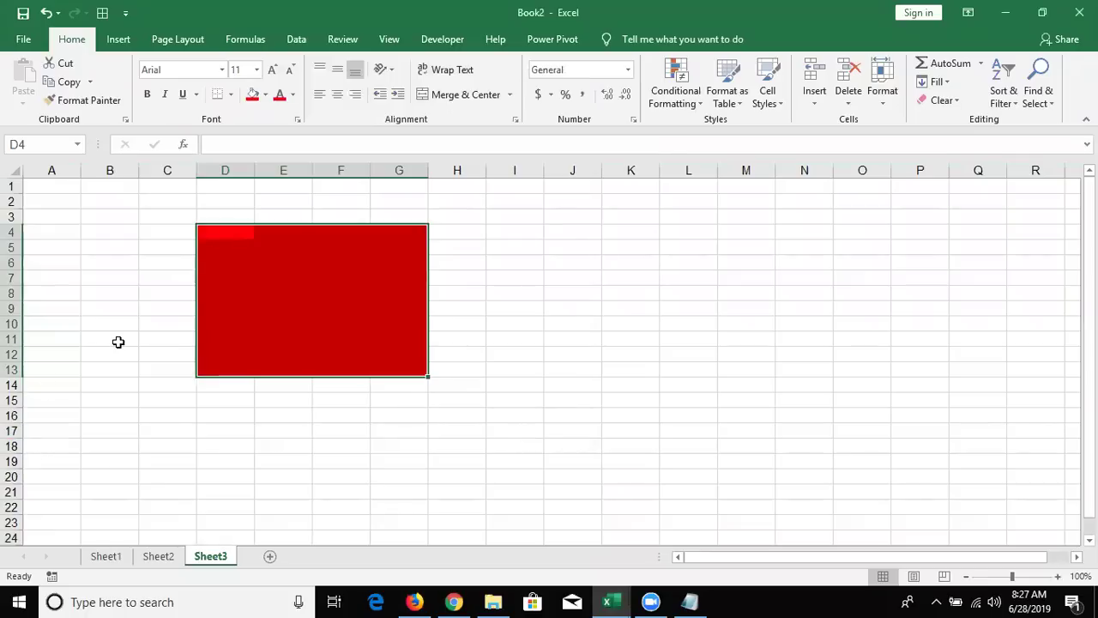
pyautogui.click(118, 342)
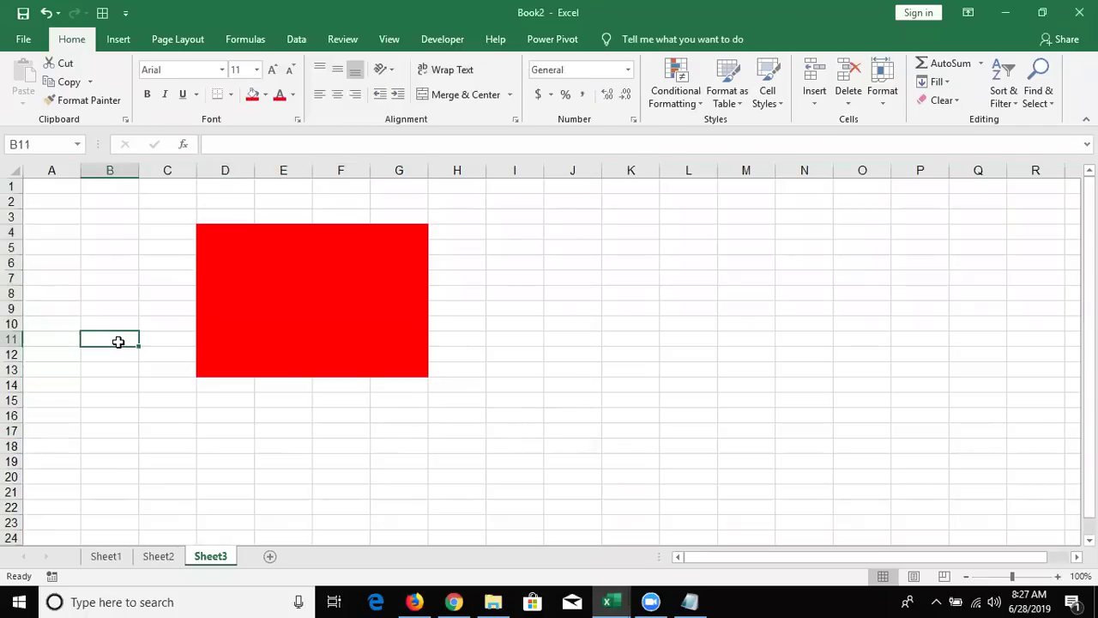
# - Protect Sheet3 with the default protection settings
pyautogui.click(262, 311)
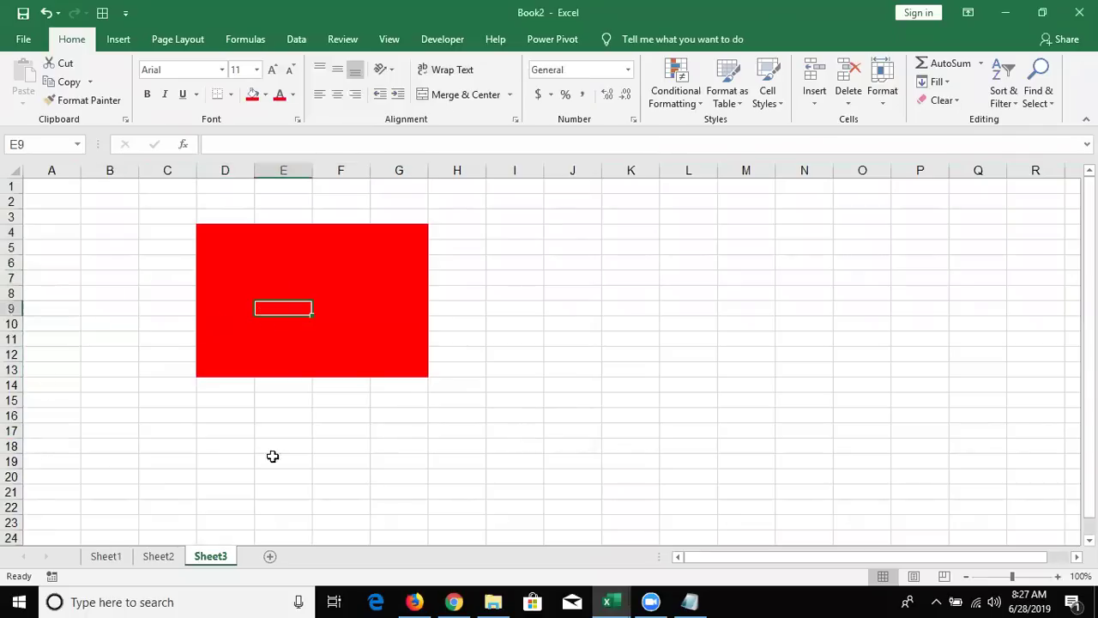
pyautogui.rightClick(214, 561)
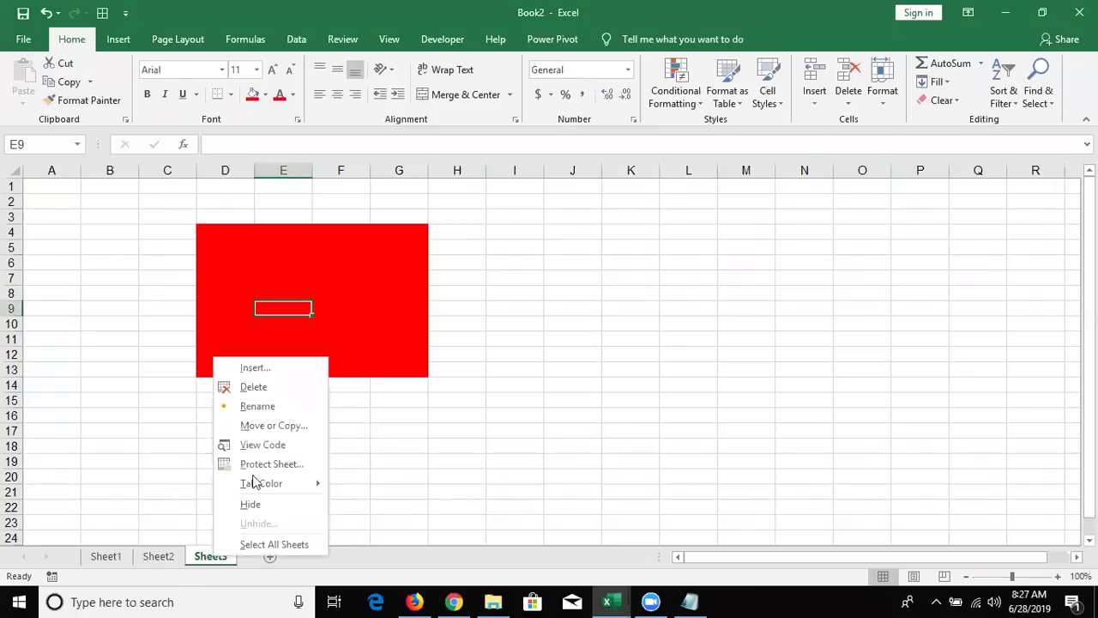
pyautogui.click(262, 465)
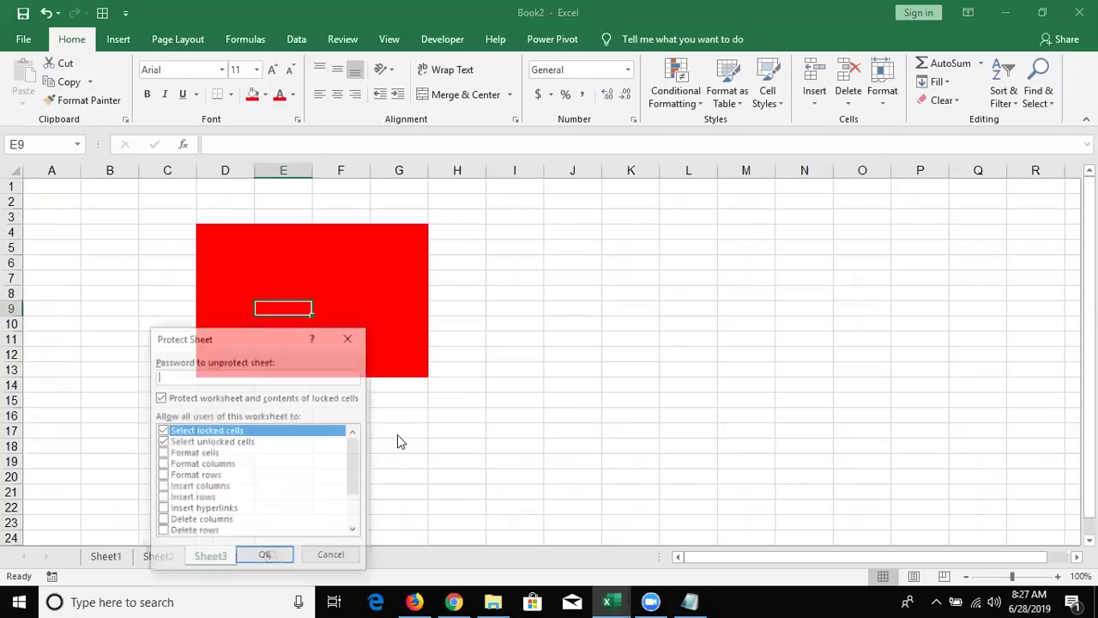
pyautogui.click(290, 563)
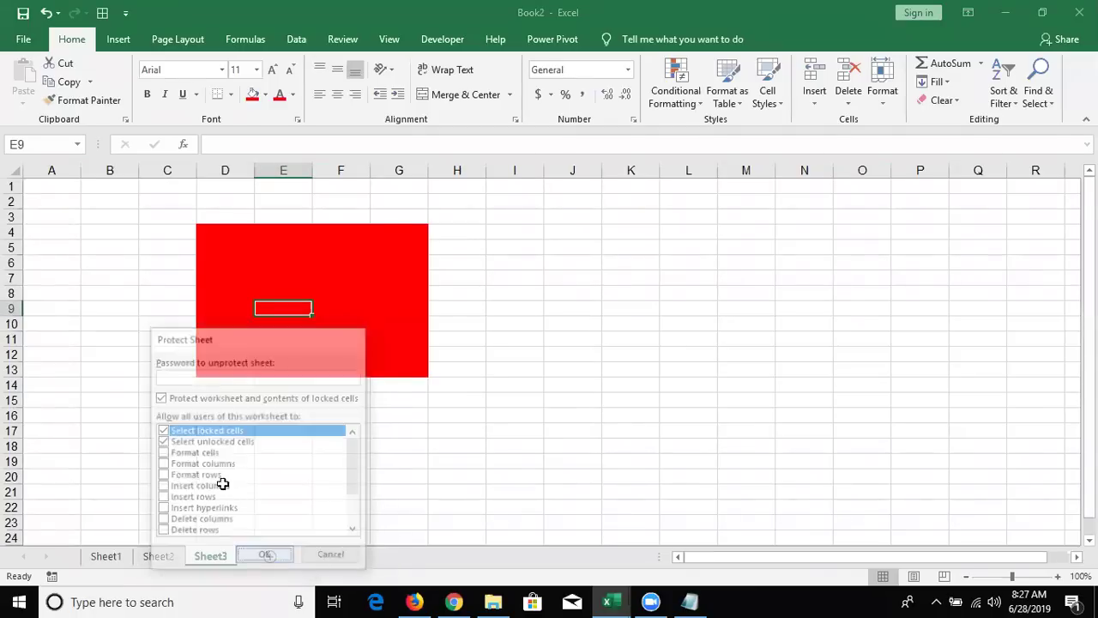
# - Enter 'zxc' in unlocked D20, then confirm locked E9 raises the protected-sheet warning
pyautogui.click(222, 480)
pyautogui.write('zxc')
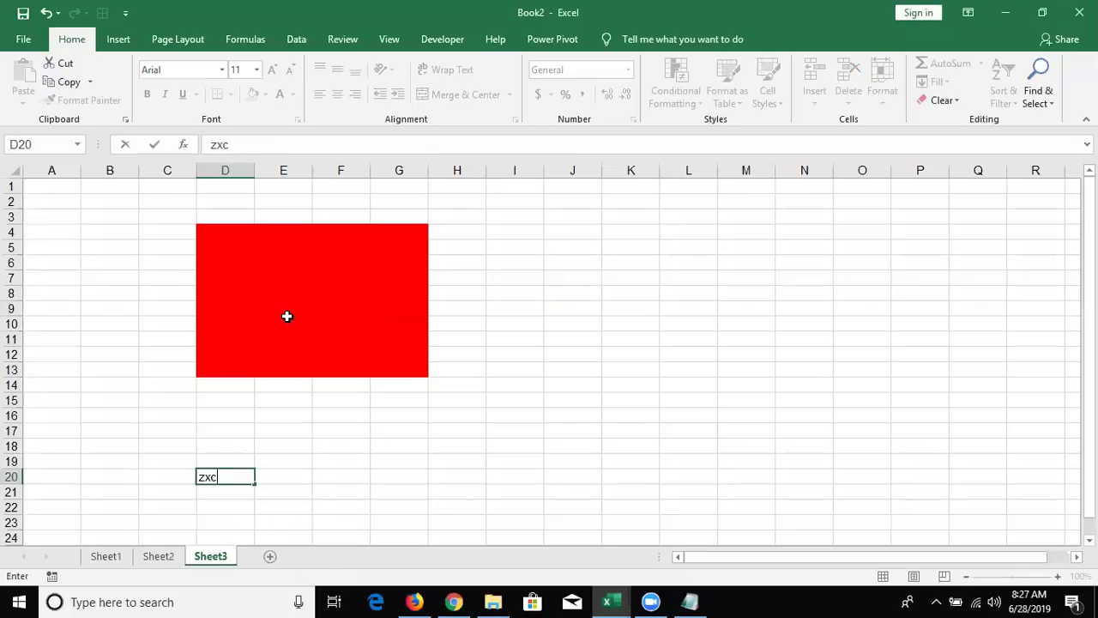
pyautogui.click(289, 311)
pyautogui.doubleClick(316, 286)
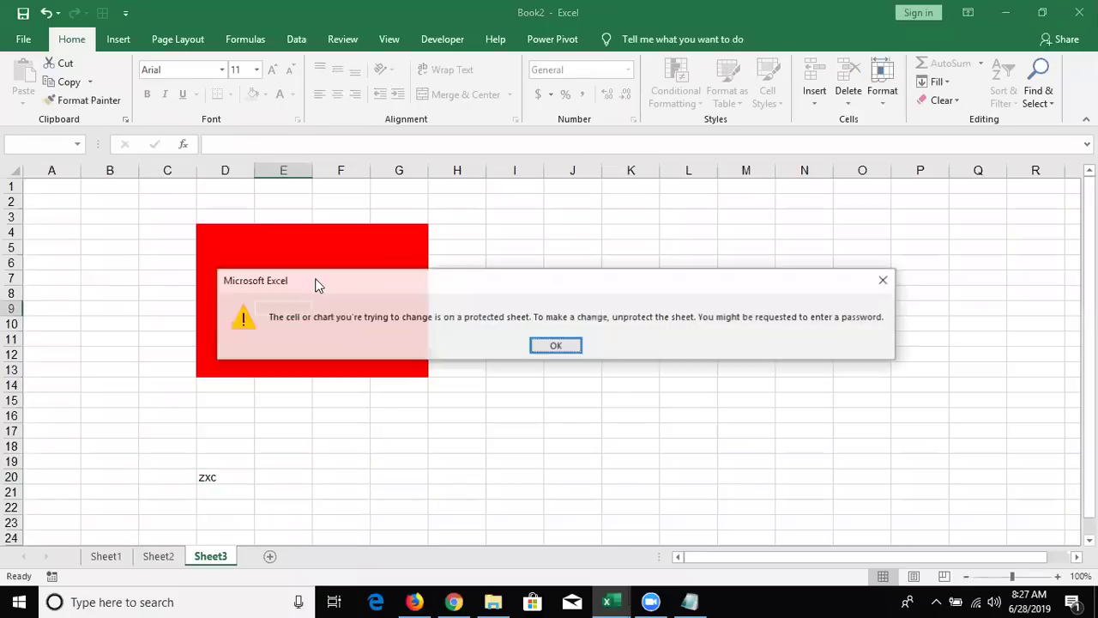
pyautogui.click(555, 347)
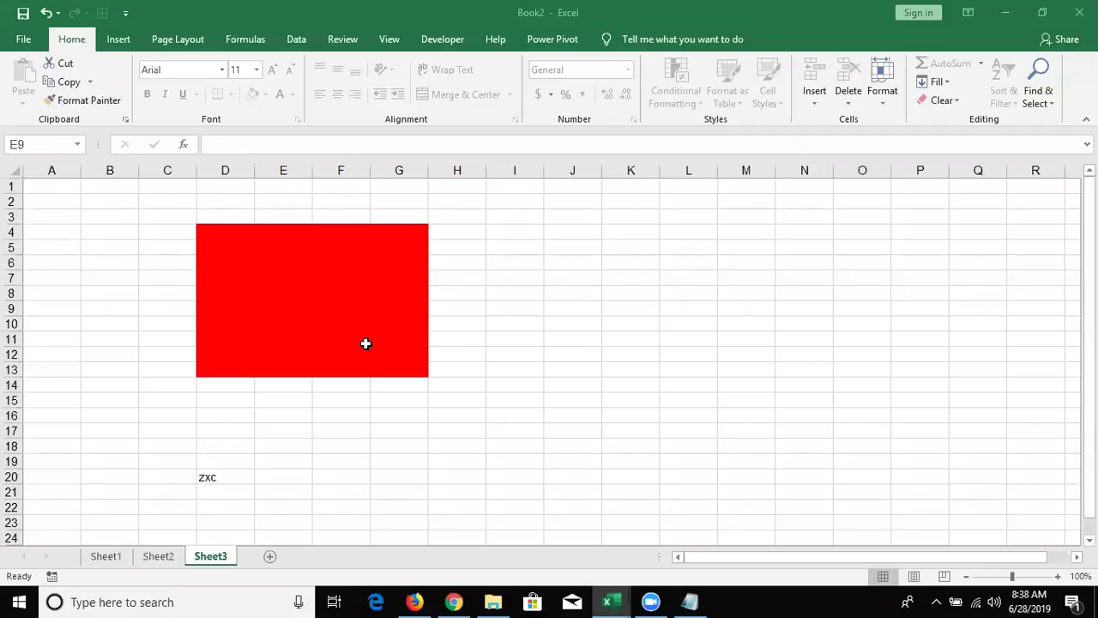
# - Enter 'n' in B17, hit the protected-sheet warning on locked E7, then add Sheet4
pyautogui.click(116, 429)
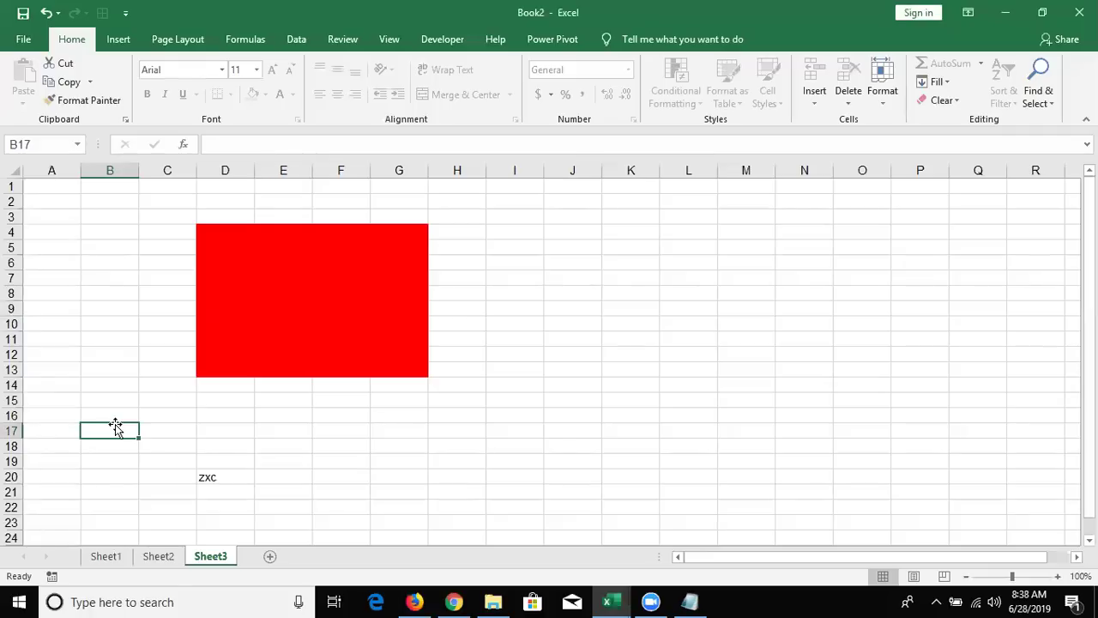
pyautogui.write('n')
pyautogui.click(166, 291)
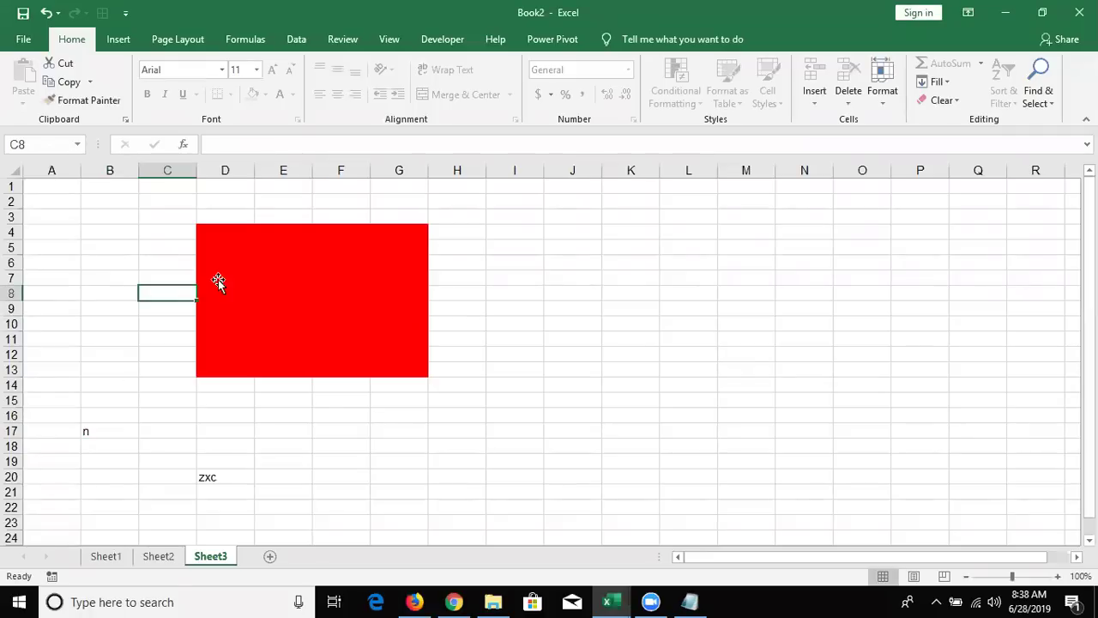
pyautogui.doubleClick(262, 272)
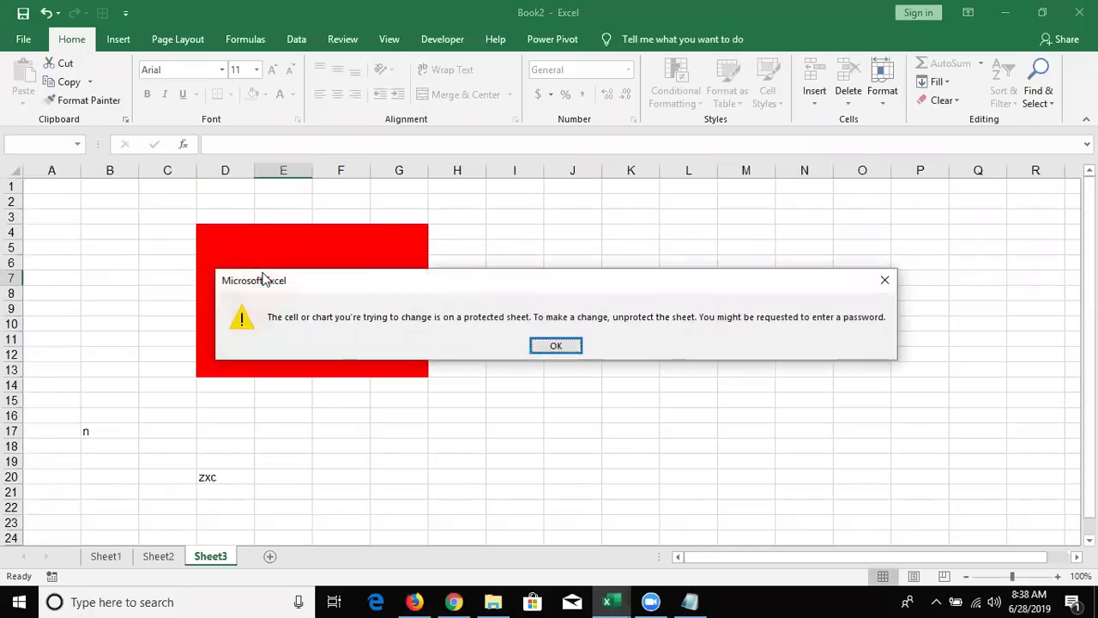
pyautogui.press('Return')
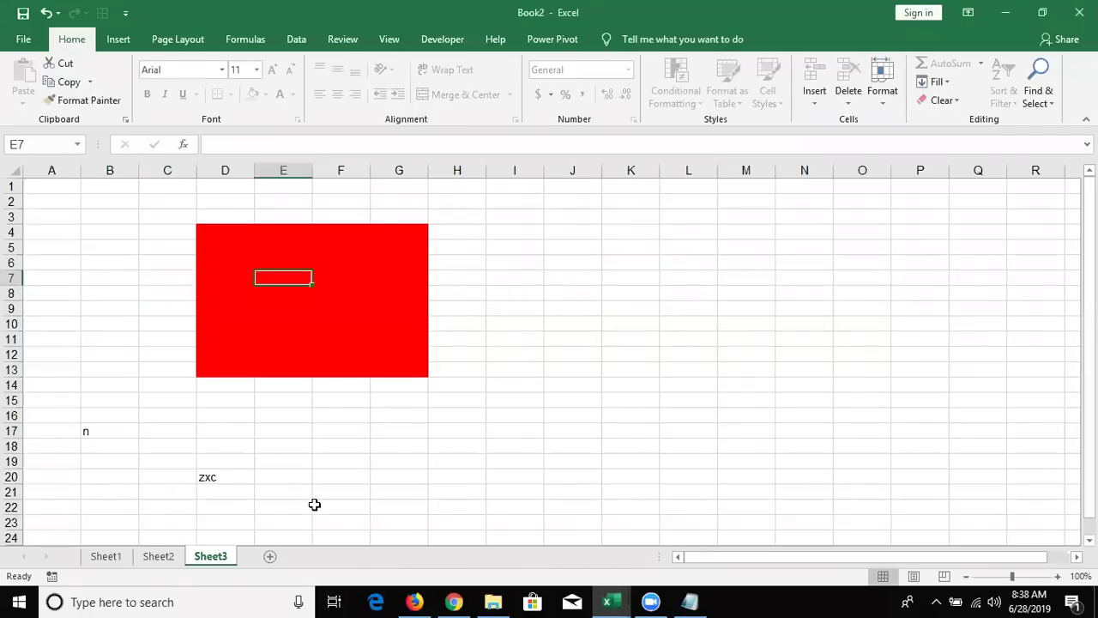
pyautogui.click(270, 557)
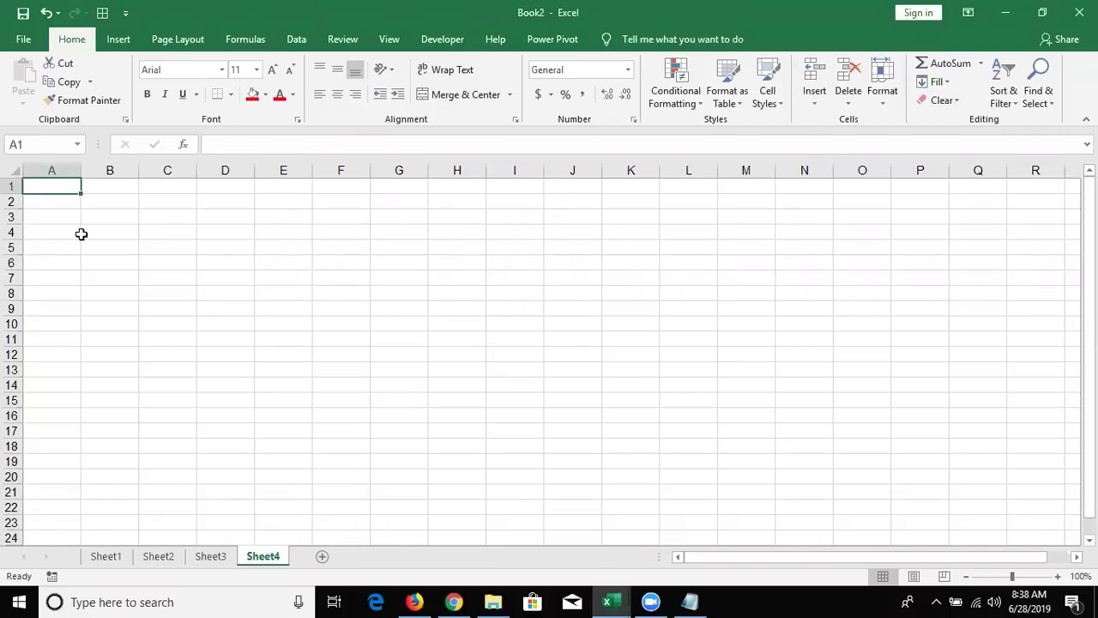
# - Enter headings Name, Qty, MRP, Amt and Com in A1:E1
pyautogui.write('Name')
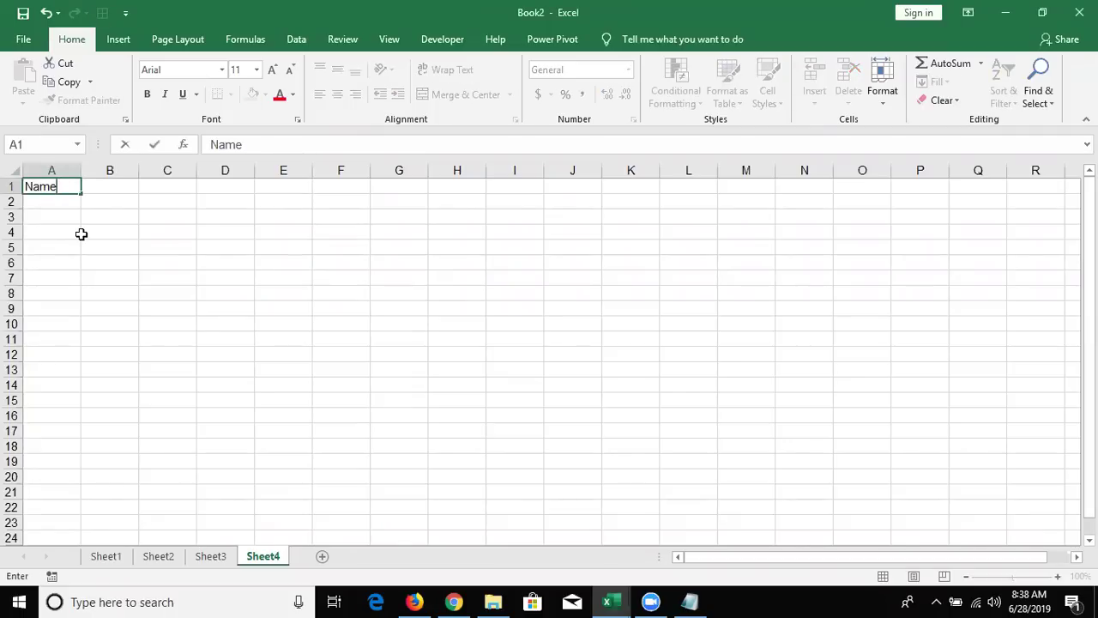
pyautogui.press('Tab')
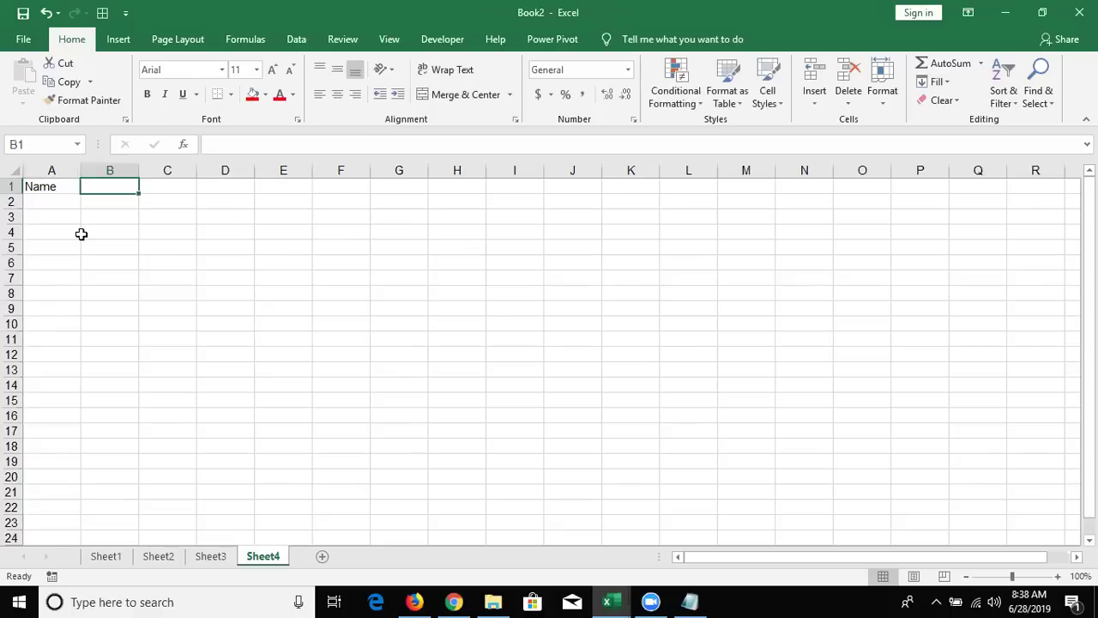
pyautogui.write('Qty')
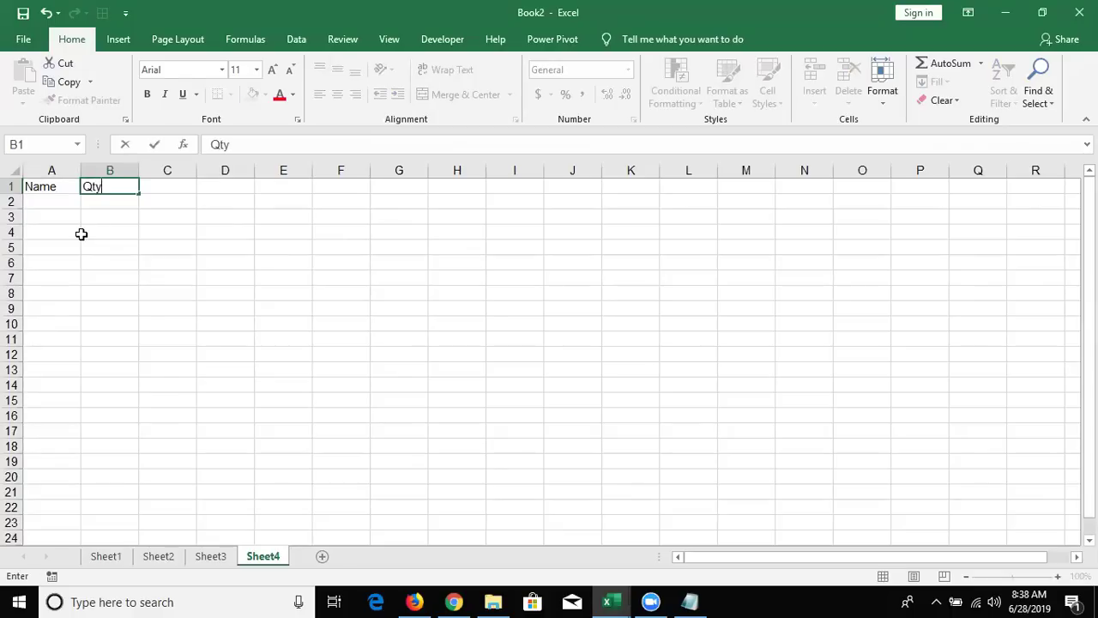
pyautogui.press('Tab')
pyautogui.write('MRP')
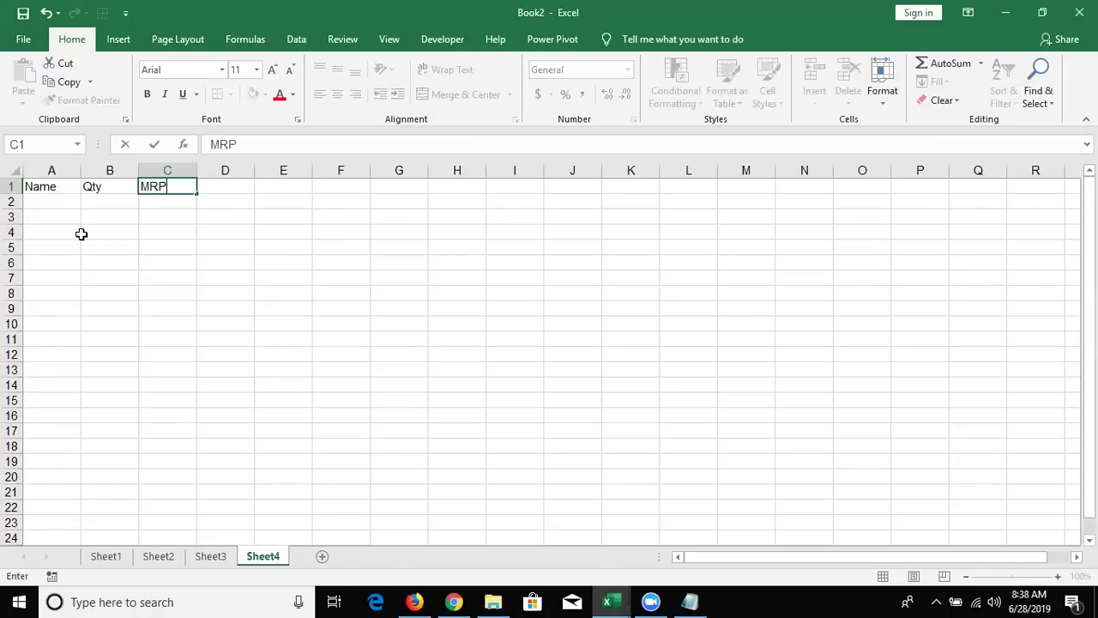
pyautogui.press('Tab')
pyautogui.write('Amt')
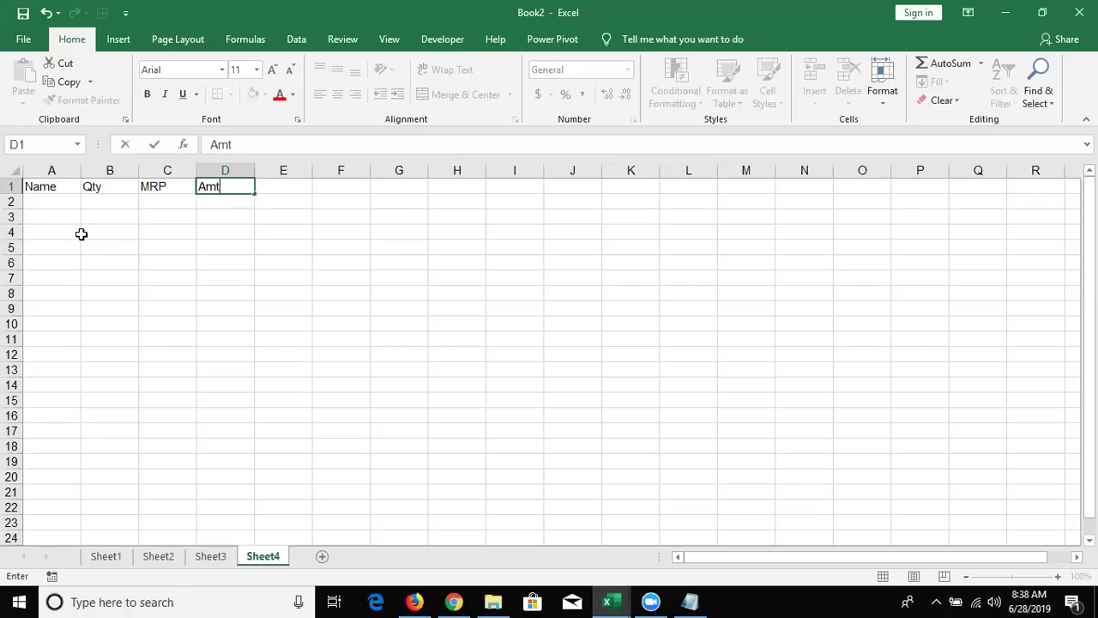
pyautogui.press('Tab')
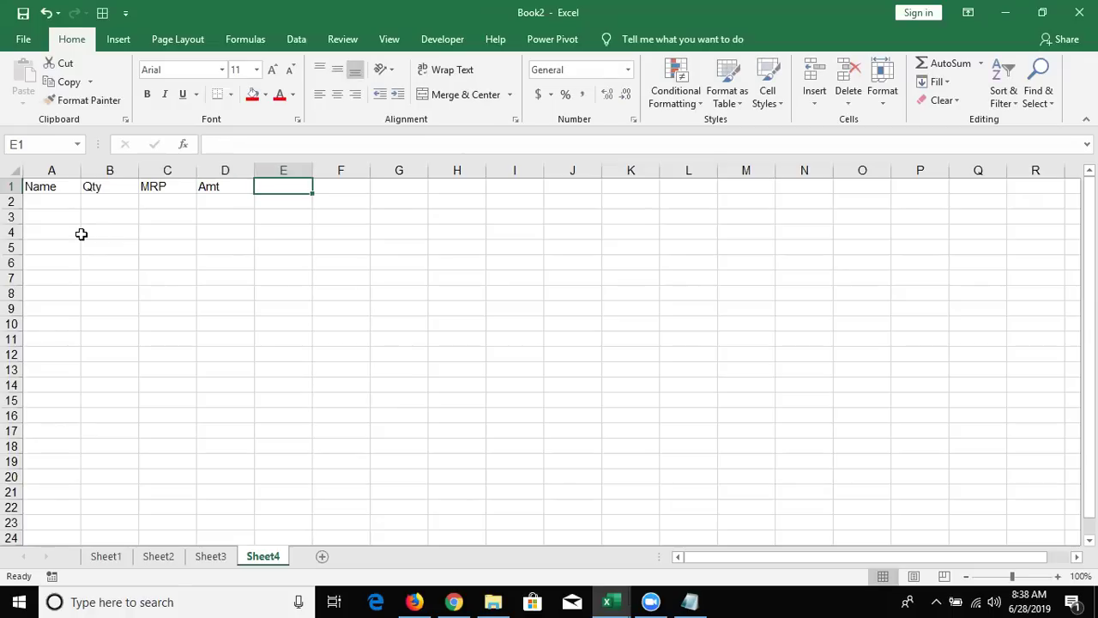
pyautogui.write('Com')
pyautogui.press('Tab')
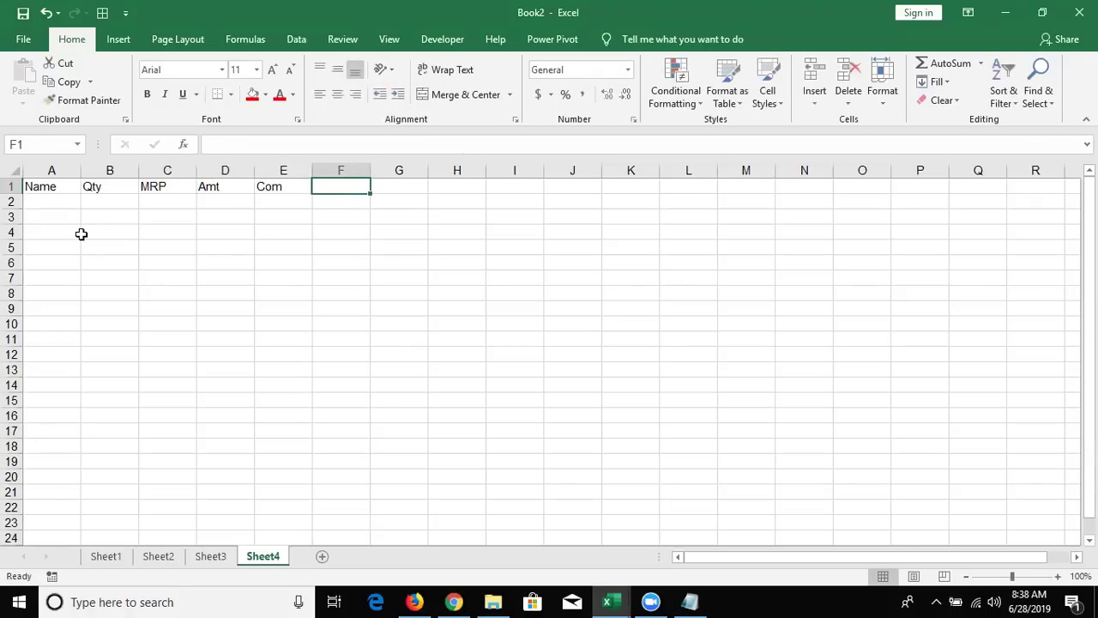
# - Enter headings Tax, Total, Date and Time in F1:I1
pyautogui.write('Tax')
pyautogui.press('Tab')
pyautogui.write('Total')
pyautogui.press('Tab')
pyautogui.write('Date')
pyautogui.press('Tab')
pyautogui.write('Tie')
pyautogui.press('BackSpace')
pyautogui.write('me')
pyautogui.press('Return')
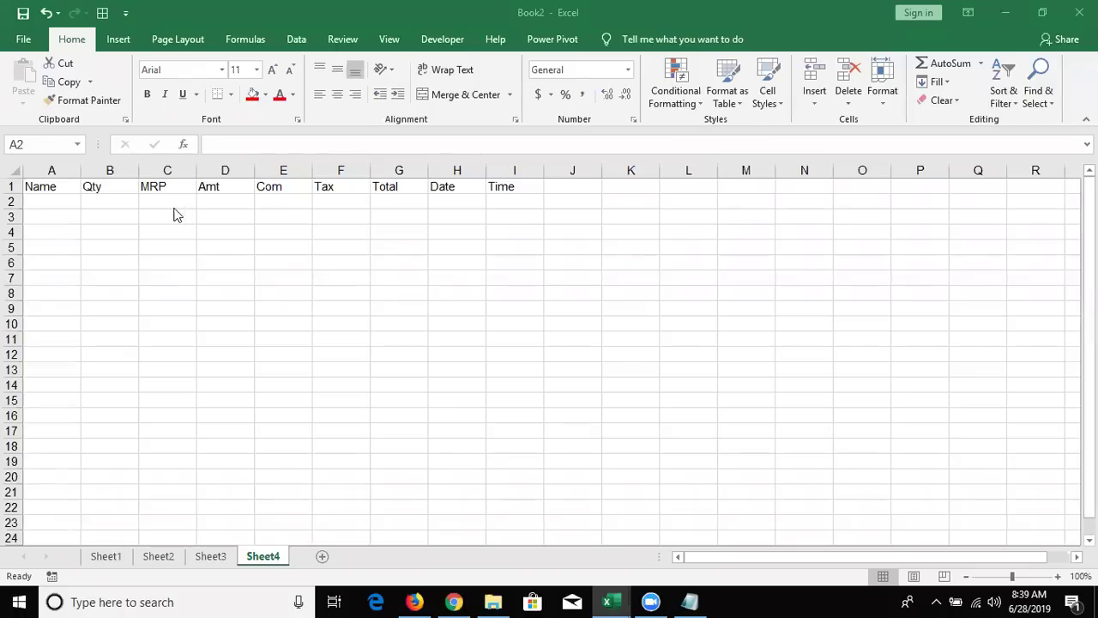
# - Enter the Amt formula =B2*C2 in D2
pyautogui.click(79, 203)
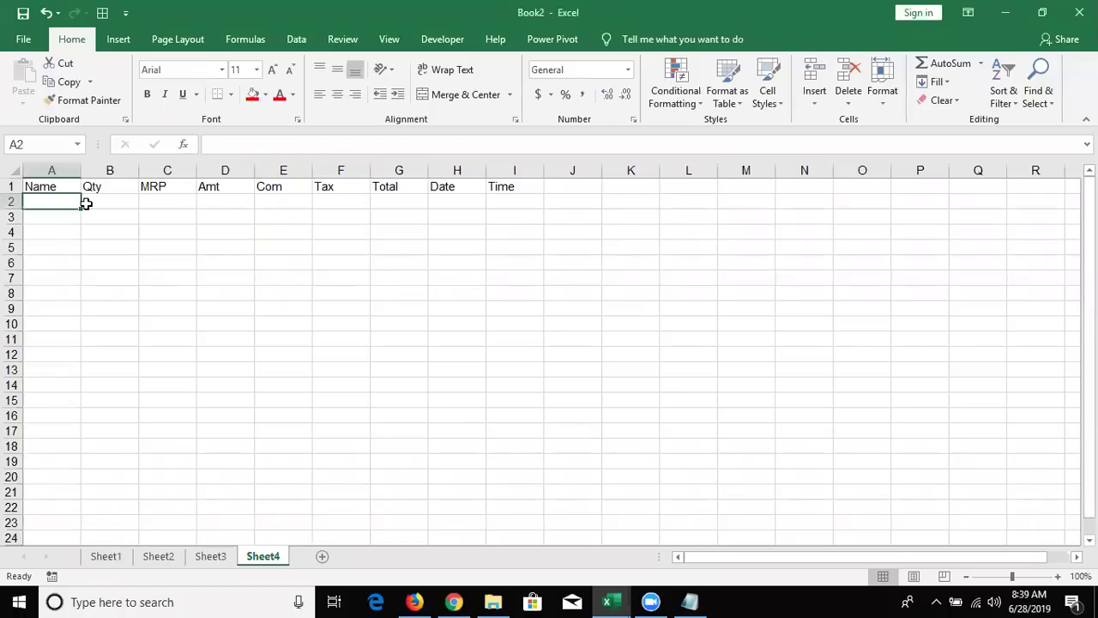
pyautogui.press('Tab')
pyautogui.press('Tab')
pyautogui.press('Tab')
pyautogui.write('=')
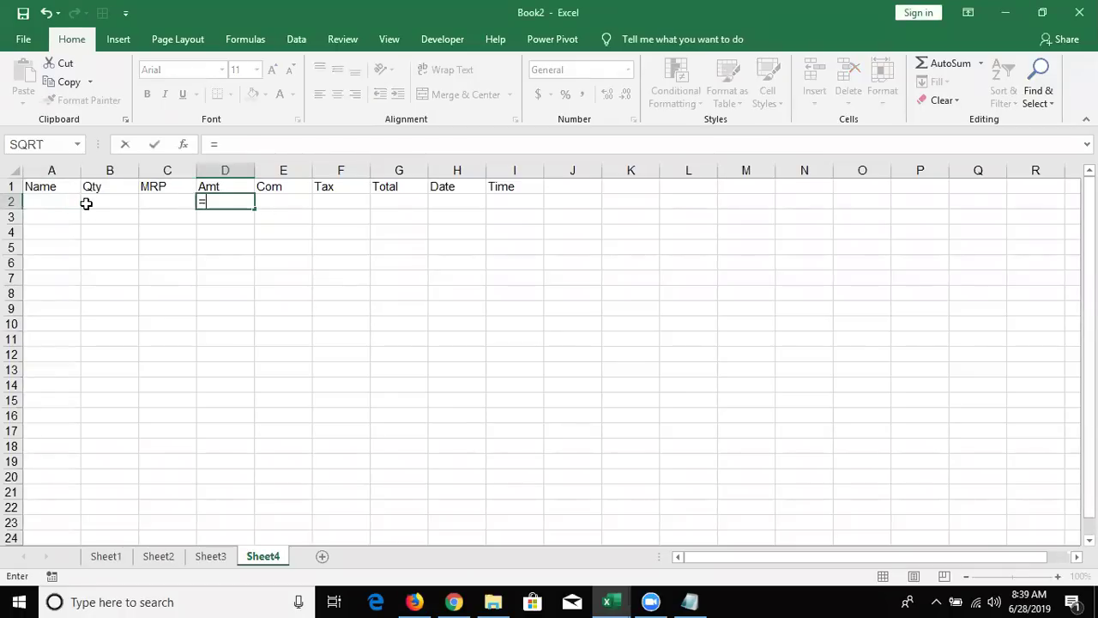
pyautogui.click(85, 204)
pyautogui.write('*')
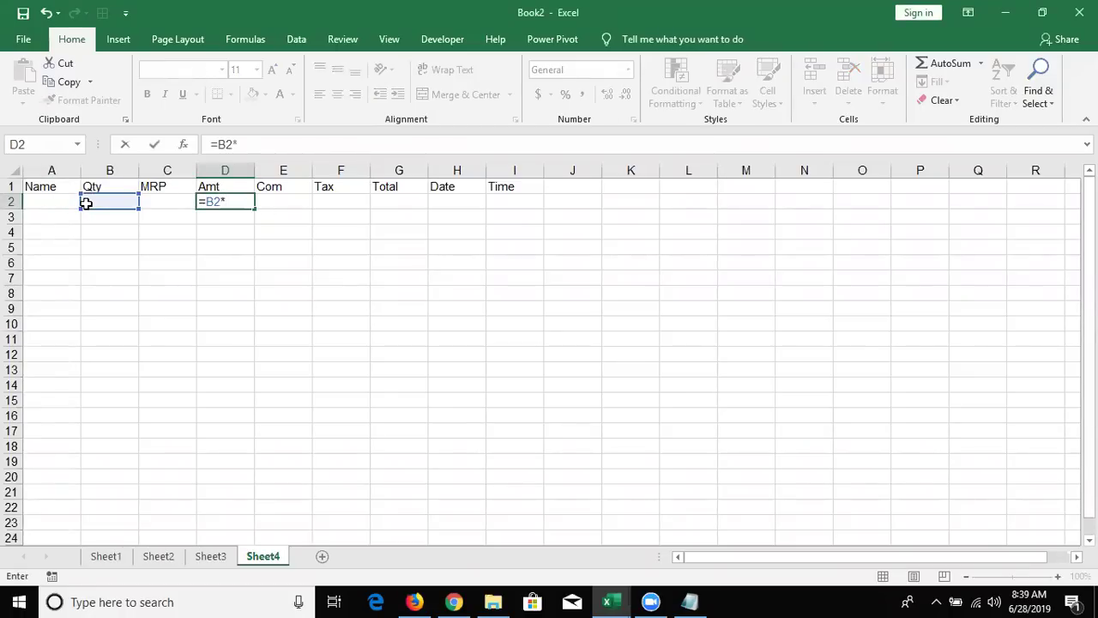
pyautogui.press('Left')
pyautogui.press('Return')
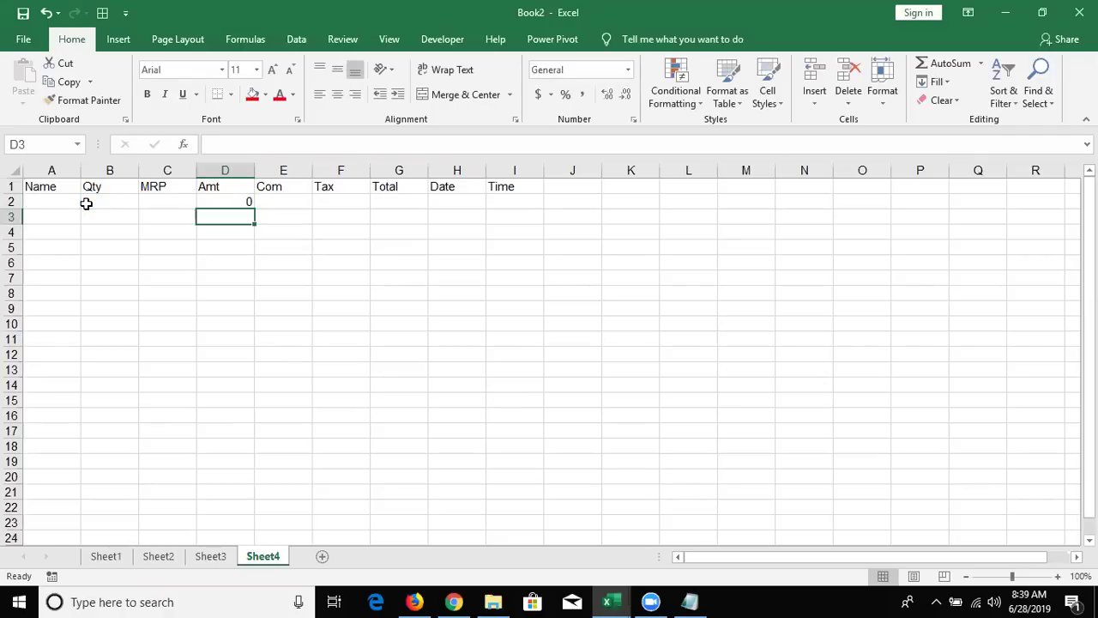
# - Enter Com =D2*2% in E2 and Tax =D2*18% in F2
pyautogui.press('Up')
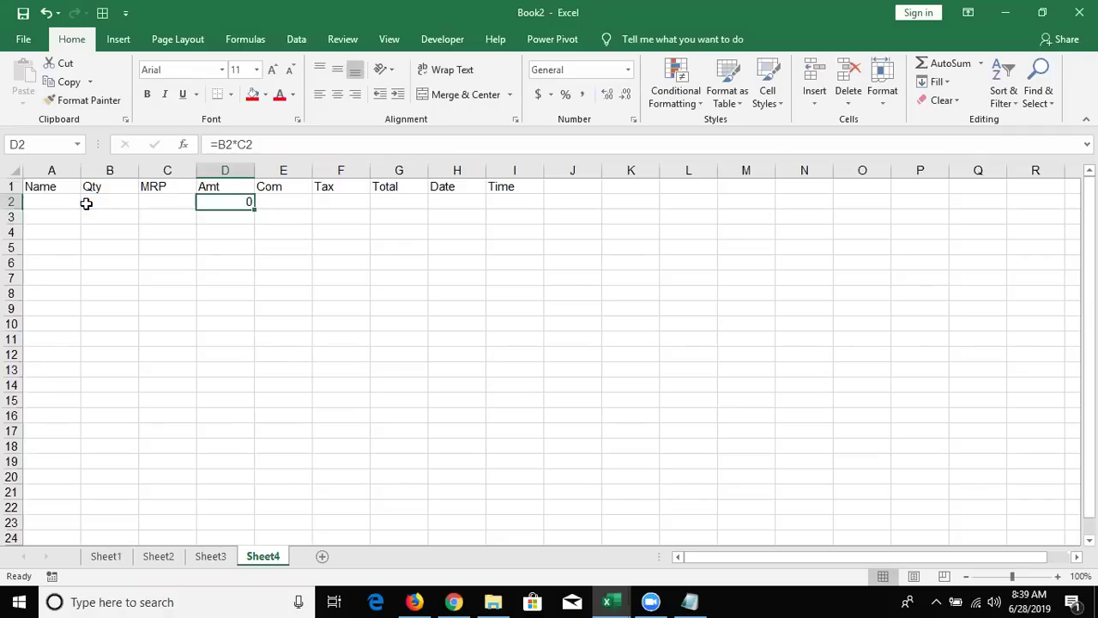
pyautogui.press('Right')
pyautogui.write('=')
pyautogui.press('Left')
pyautogui.write('*2%')
pyautogui.press('Tab')
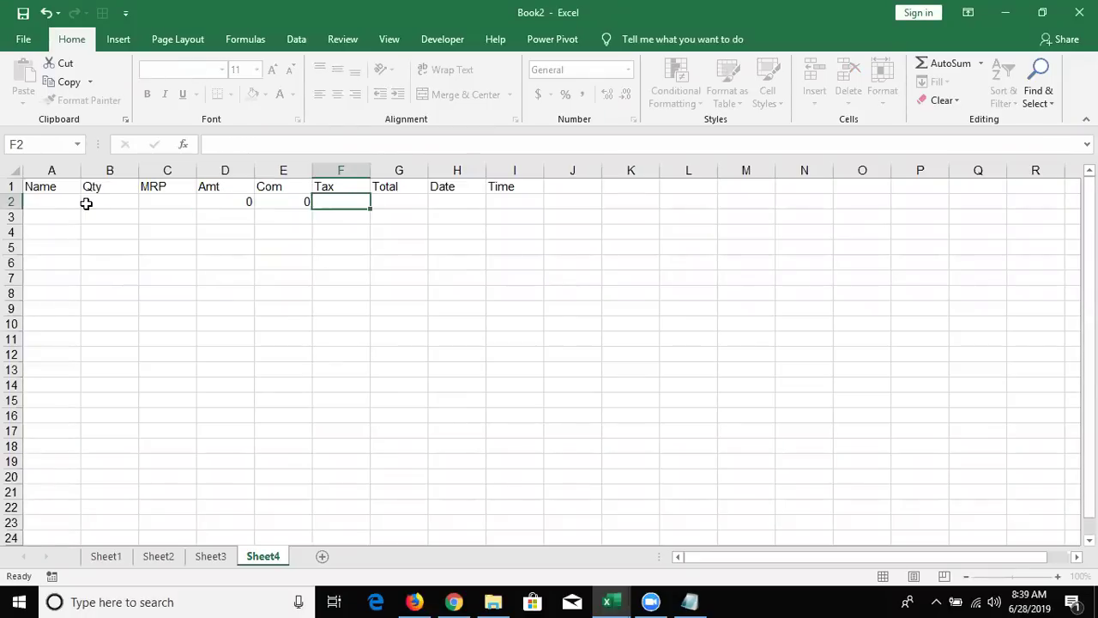
pyautogui.write('=')
pyautogui.press('Left')
pyautogui.press('Left')
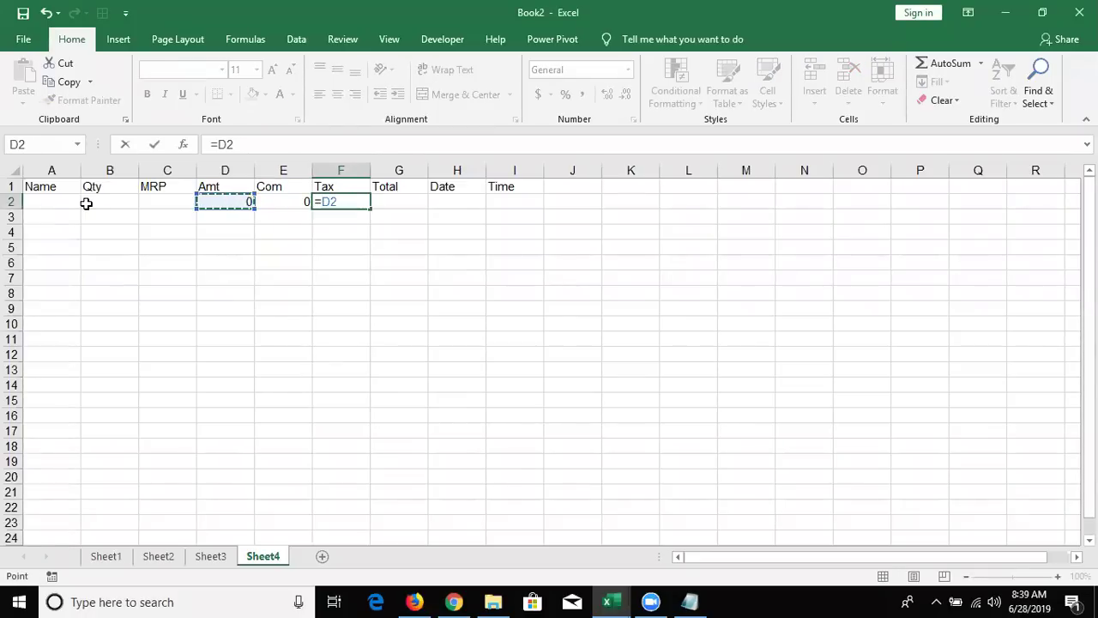
pyautogui.write('*18%')
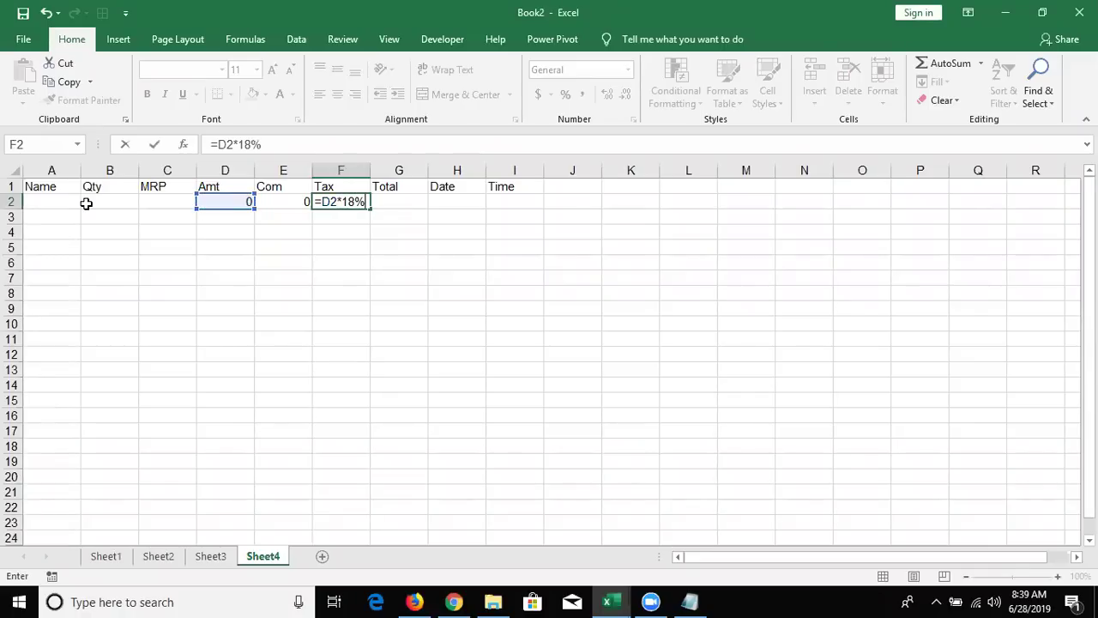
pyautogui.press('Tab')
# - Put Total =SUM(D2:F2) in G2 with AutoSum, then select the row 2 formula cells
pyautogui.hotkey('alt', '=')
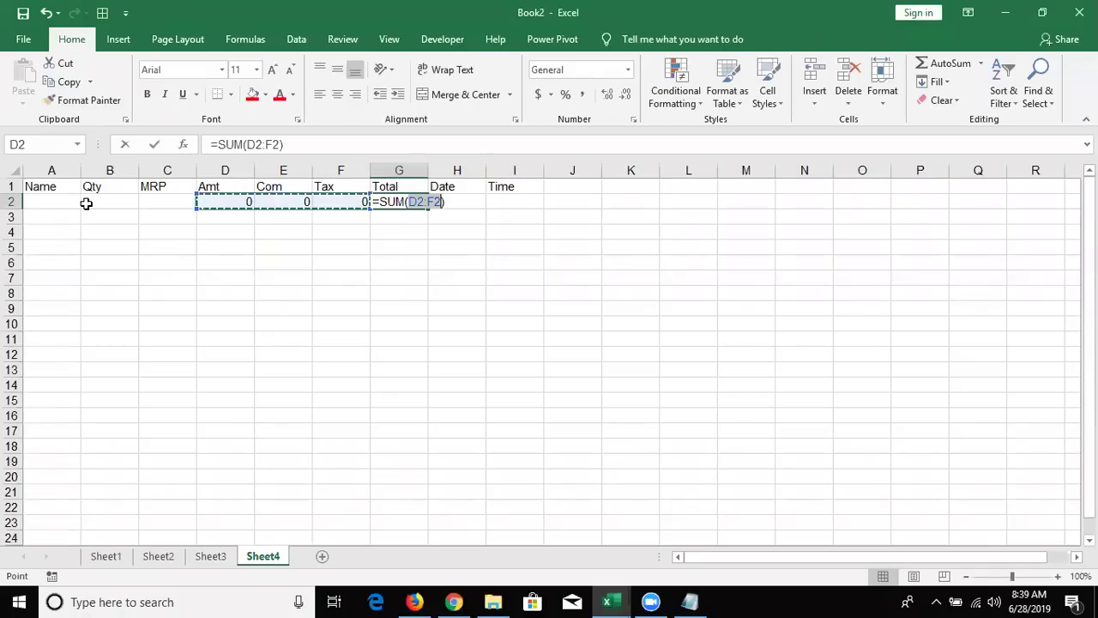
pyautogui.press('Tab')
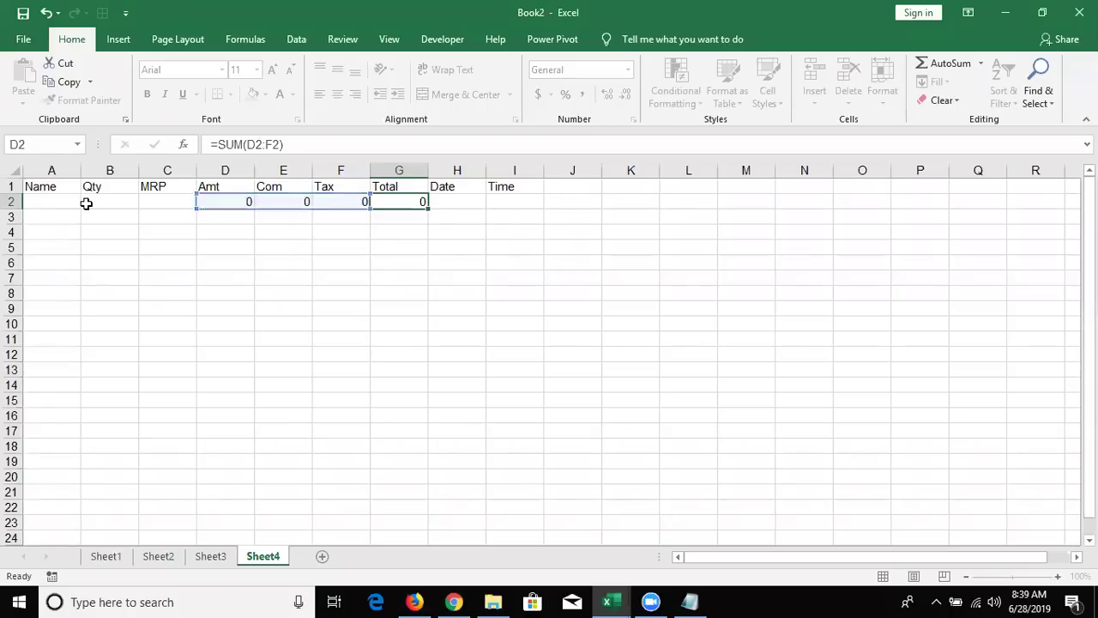
pyautogui.press('Left')
pyautogui.hotkey('shift', 'Left')
pyautogui.hotkey('shift', 'Left')
pyautogui.hotkey('shift', 'Left')
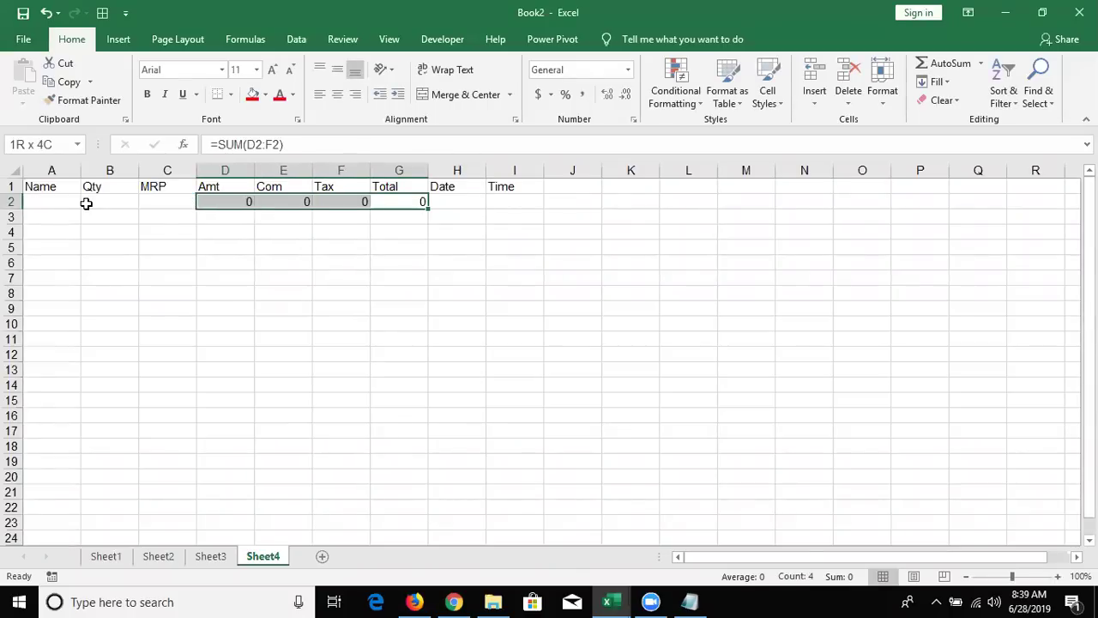
# - Fill the row 2 formulas in D:G down to row 19 with Ctrl+D
pyautogui.hotkey('shift', 'Down')
pyautogui.hotkey('shift', 'Down')
pyautogui.hotkey('shift', 'Down')
pyautogui.hotkey('shift', 'Down')
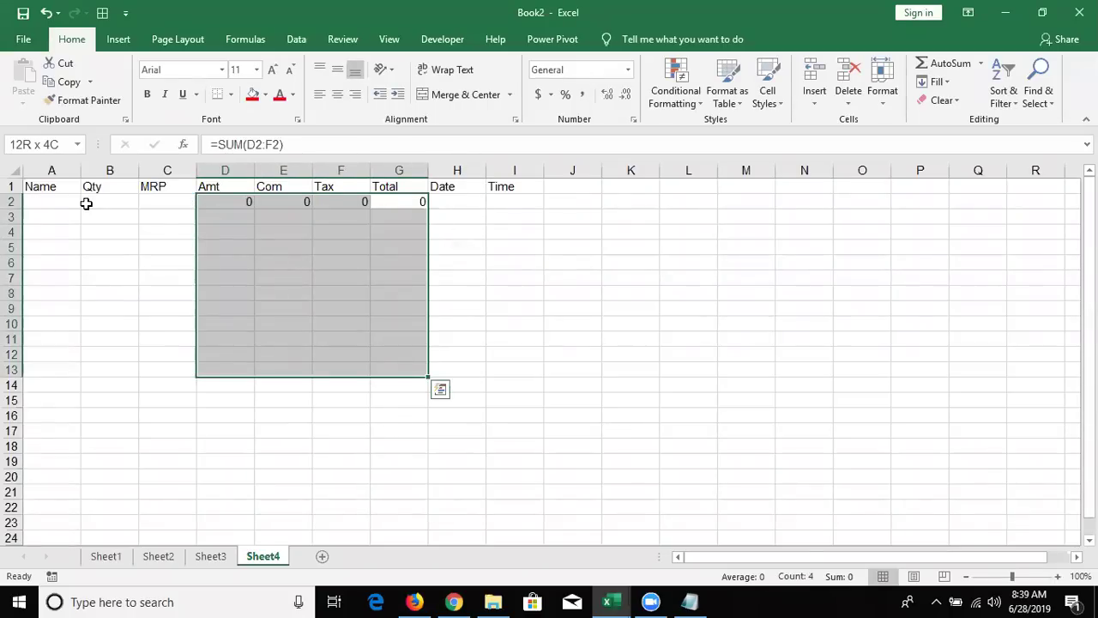
pyautogui.hotkey('shift', 'Down')
pyautogui.hotkey('shift', 'Down')
pyautogui.hotkey('shift', 'Down')
pyautogui.hotkey('shift', 'Down')
pyautogui.hotkey('shift', 'Down')
pyautogui.hotkey('shift', 'Down')
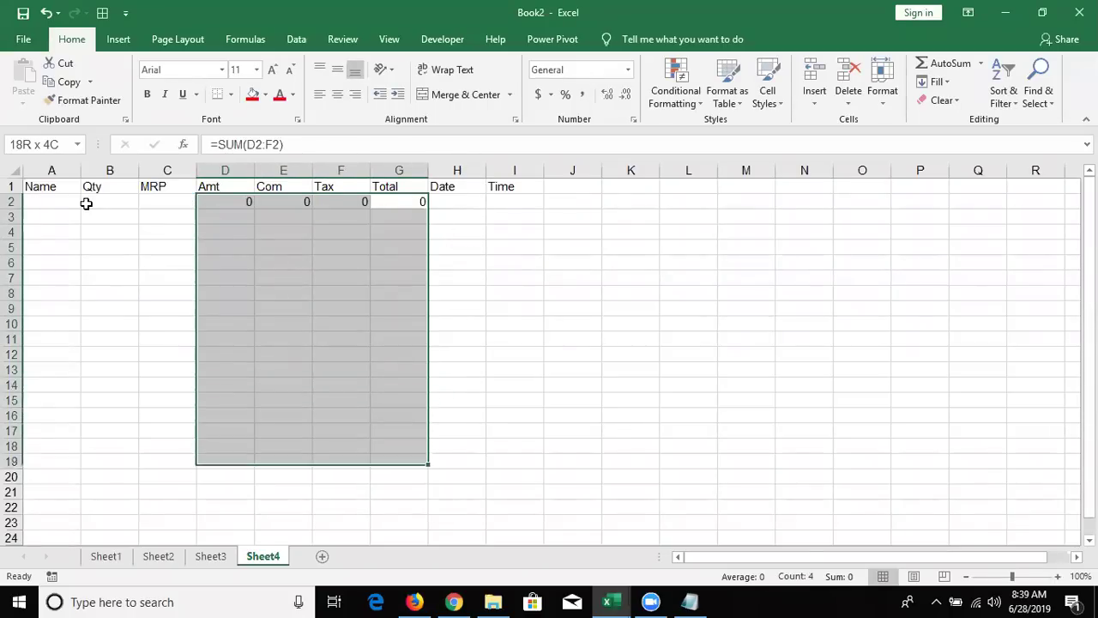
pyautogui.hotkey('ctrl', 'd')
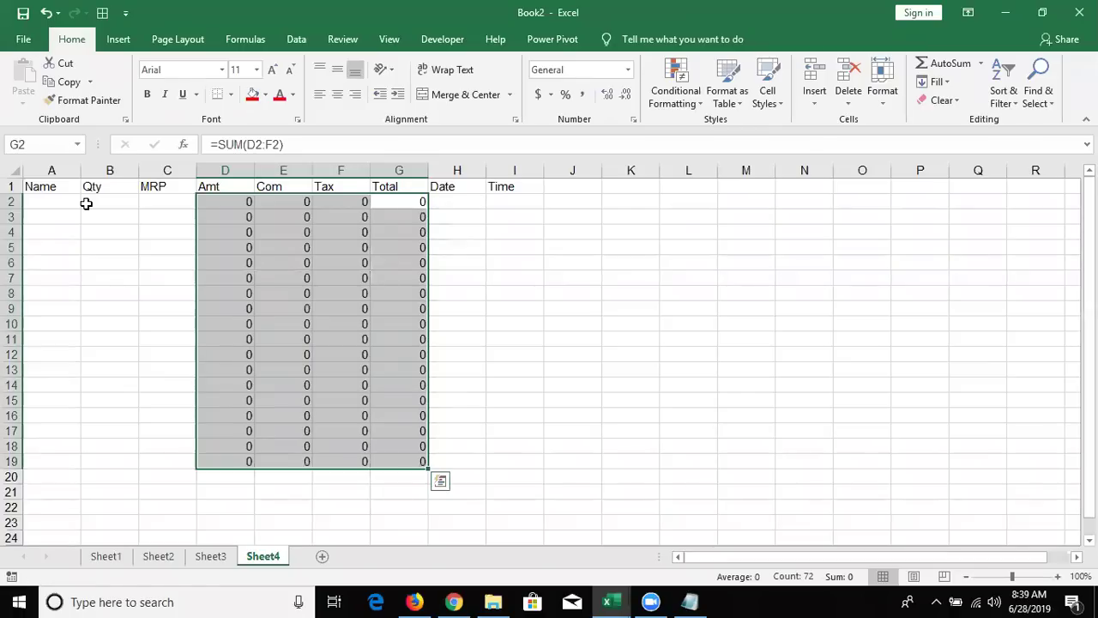
pyautogui.press('Up')
pyautogui.press('Down')
pyautogui.press('Left')
pyautogui.press('Left')
pyautogui.press('Left')
pyautogui.press('Left')
pyautogui.press('Left')
pyautogui.press('Left')
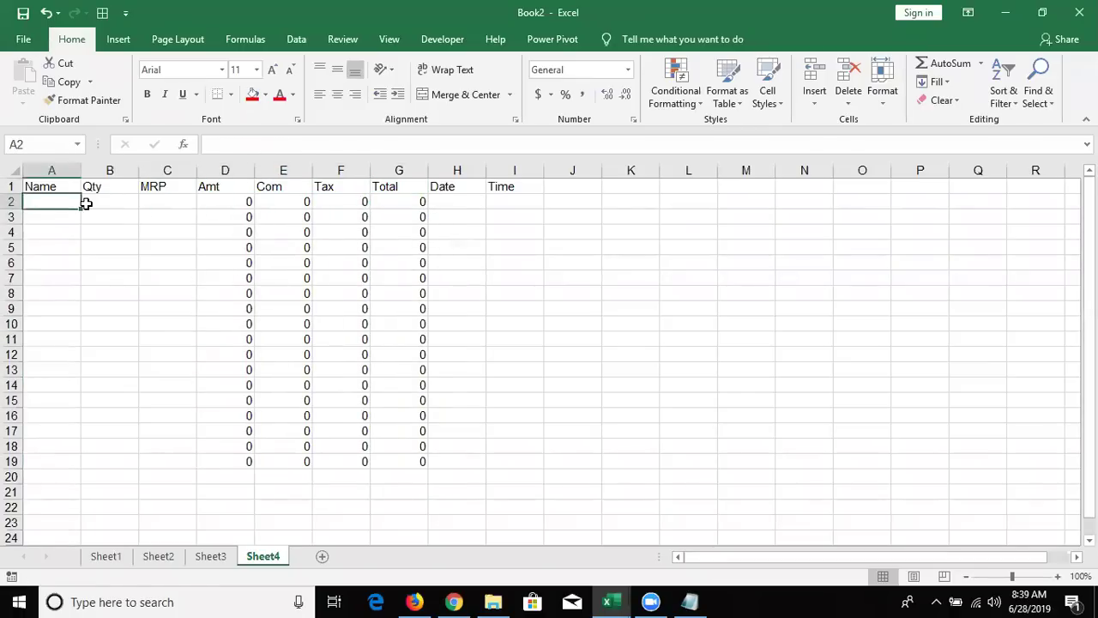
# - Enter a customer name, Qty 52 and MRP 62 in A2:C2
pyautogui.write('Puja')
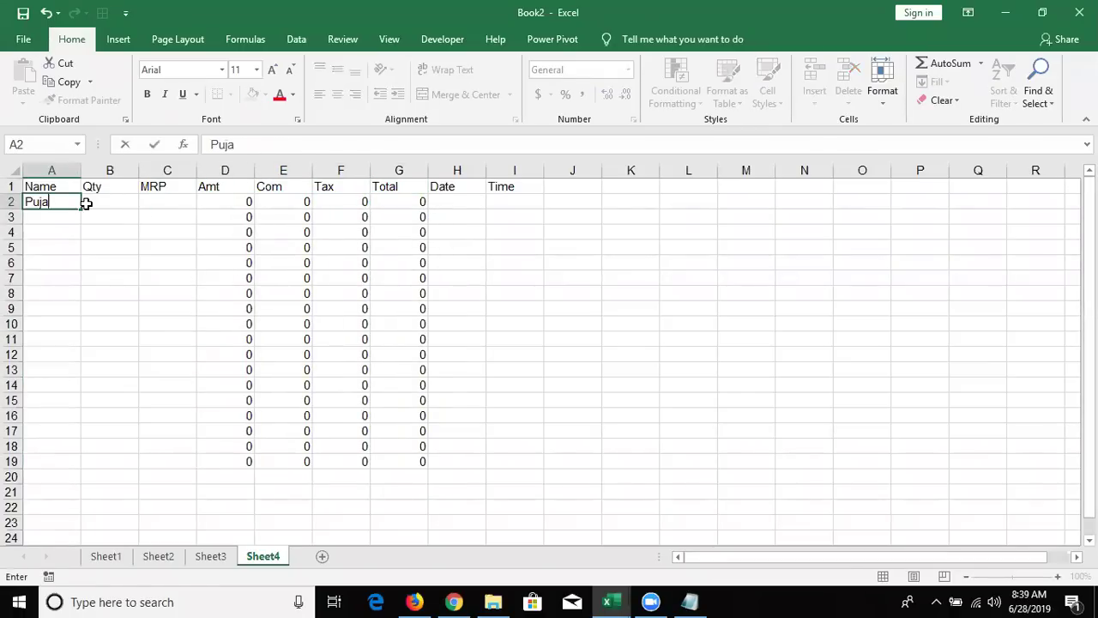
pyautogui.press('Tab')
pyautogui.write('5')
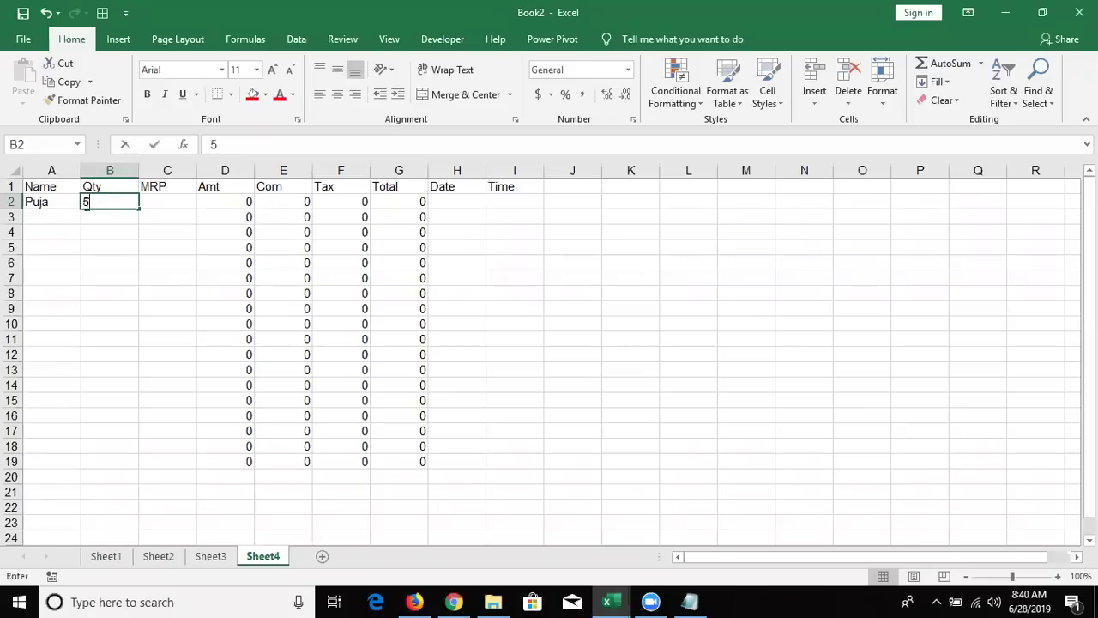
pyautogui.write('2')
pyautogui.press('Tab')
pyautogui.write('62')
pyautogui.press('Tab')
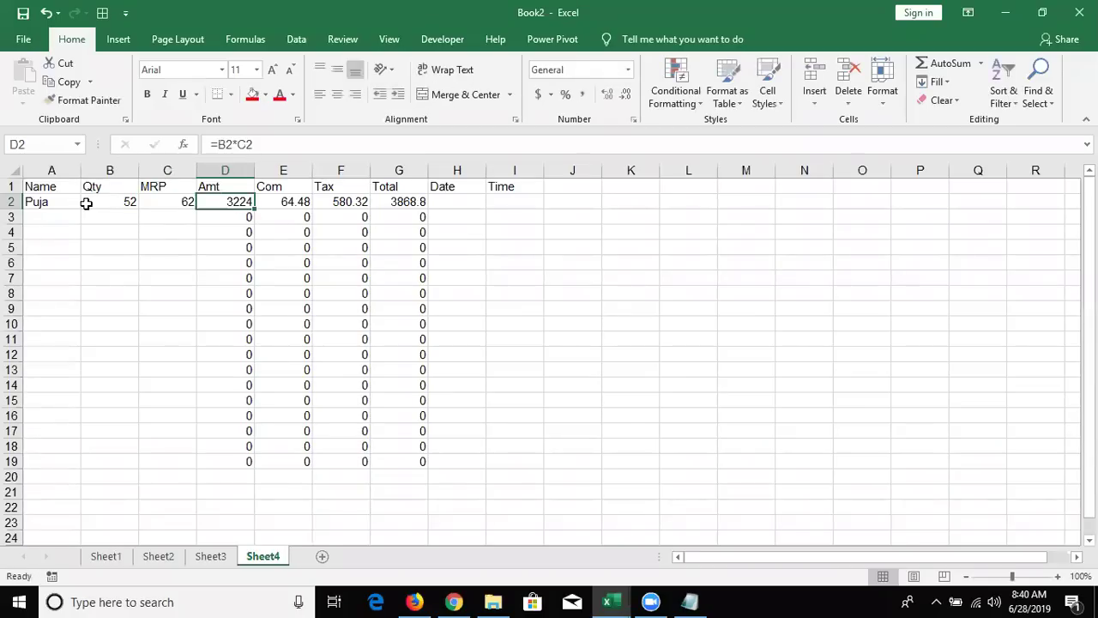
pyautogui.press('Left')
pyautogui.press('Right')
pyautogui.press('Right')
pyautogui.press('Right')
pyautogui.press('Right')
pyautogui.press('Right')
# - Stamp today's date in H2 and the current time in I2
pyautogui.hotkey('ctrl', ';')
pyautogui.press('Tab')
pyautogui.hotkey('ctrl', 'shift', ';')
pyautogui.press('Return')
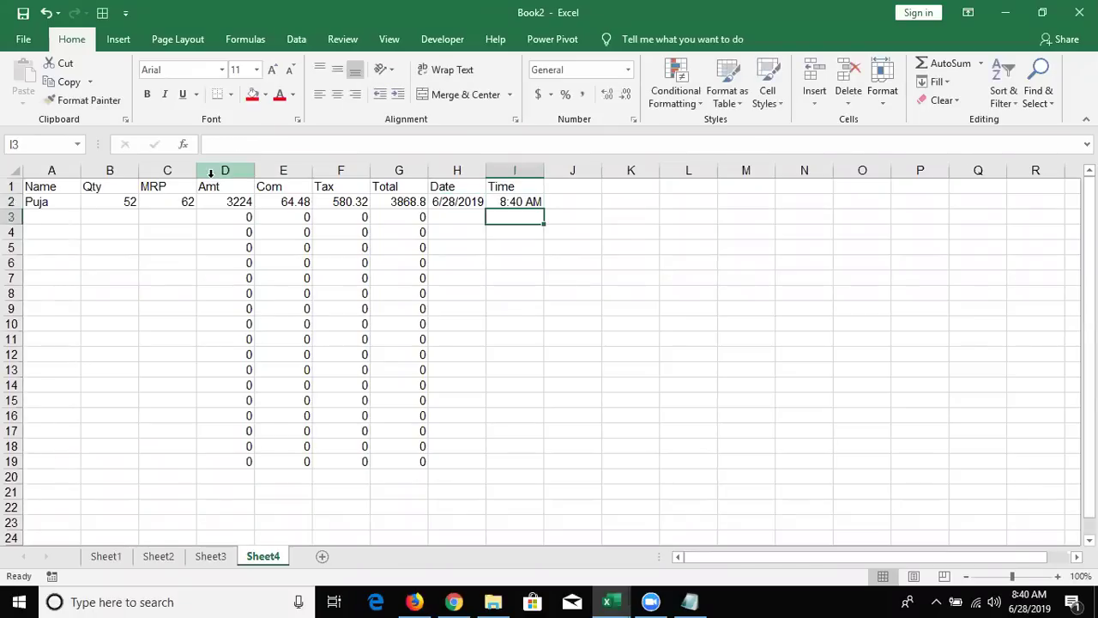
pyautogui.moveTo(218, 169)
pyautogui.mouseDown()
pyautogui.moveTo(412, 187)
pyautogui.moveTo(387, 204)
pyautogui.mouseUp()
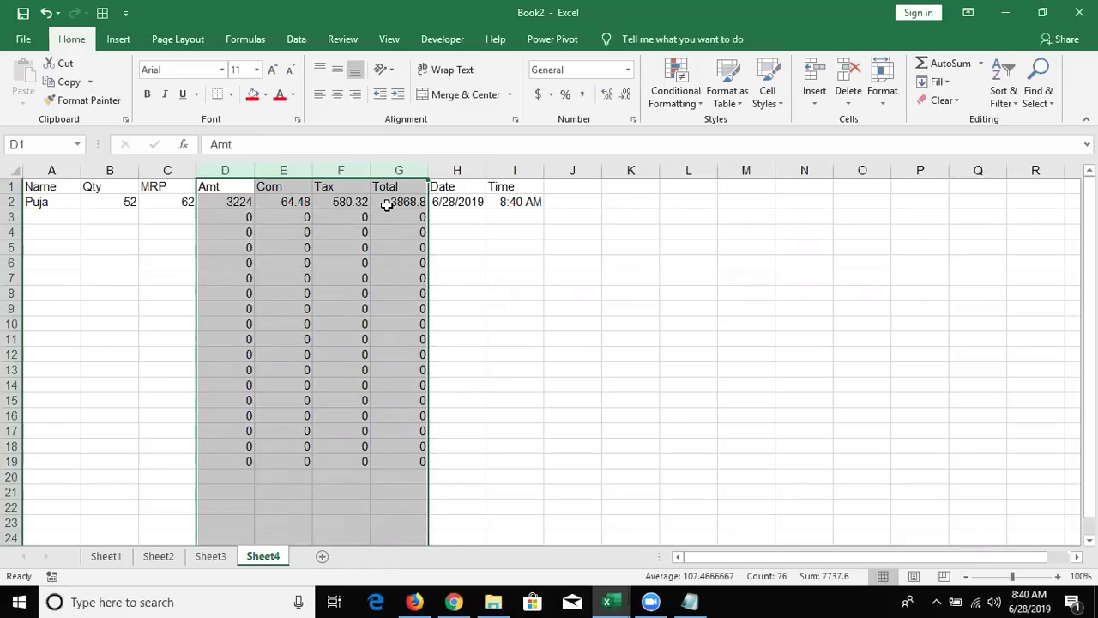
pyautogui.click(185, 217)
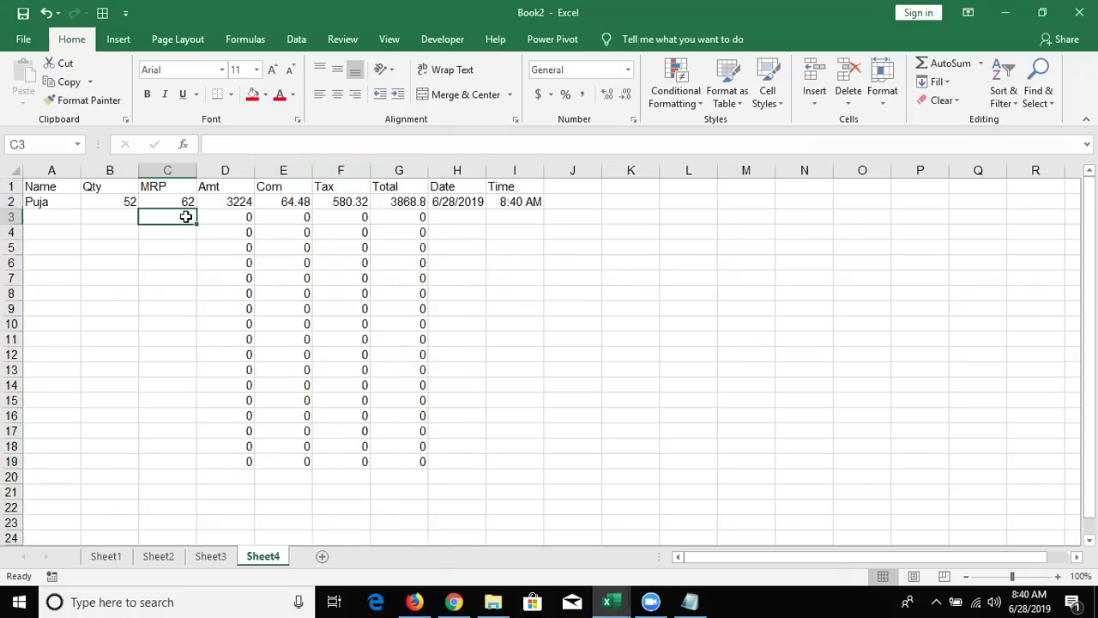
pyautogui.press('Right')
pyautogui.press('Right')
pyautogui.press('Right')
pyautogui.press('Right')
pyautogui.press('Left')
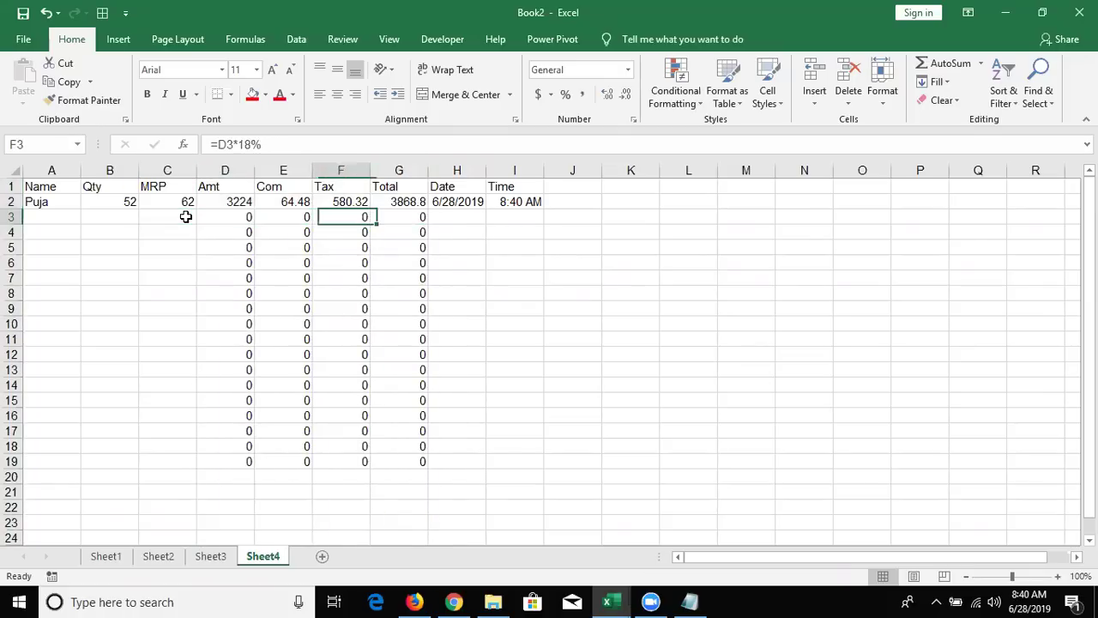
pyautogui.press('Left')
pyautogui.press('Left')
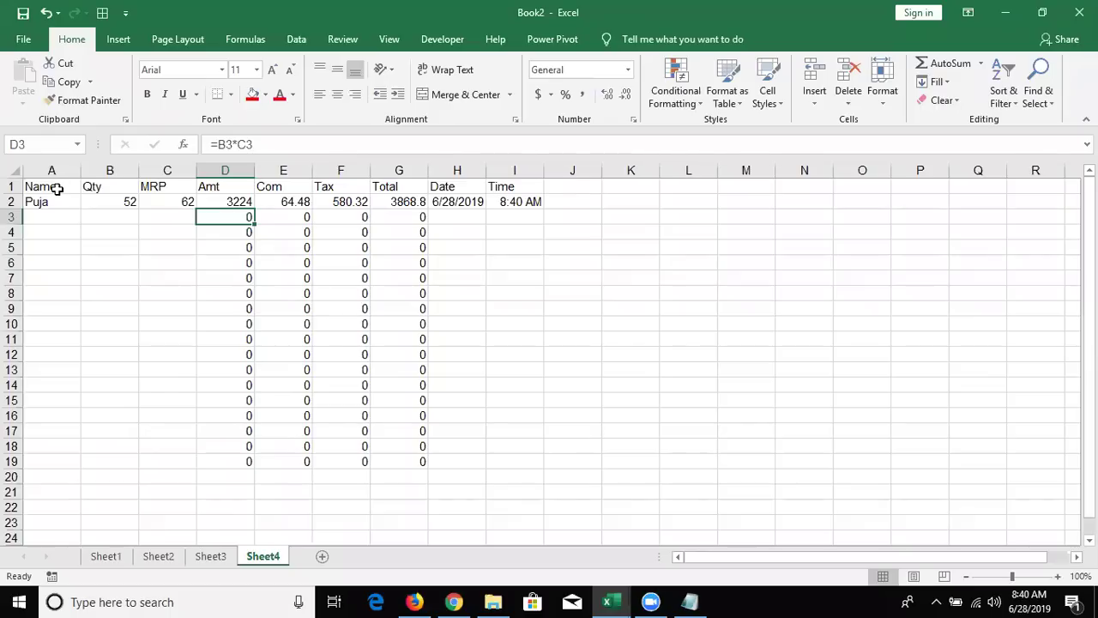
pyautogui.click(56, 189)
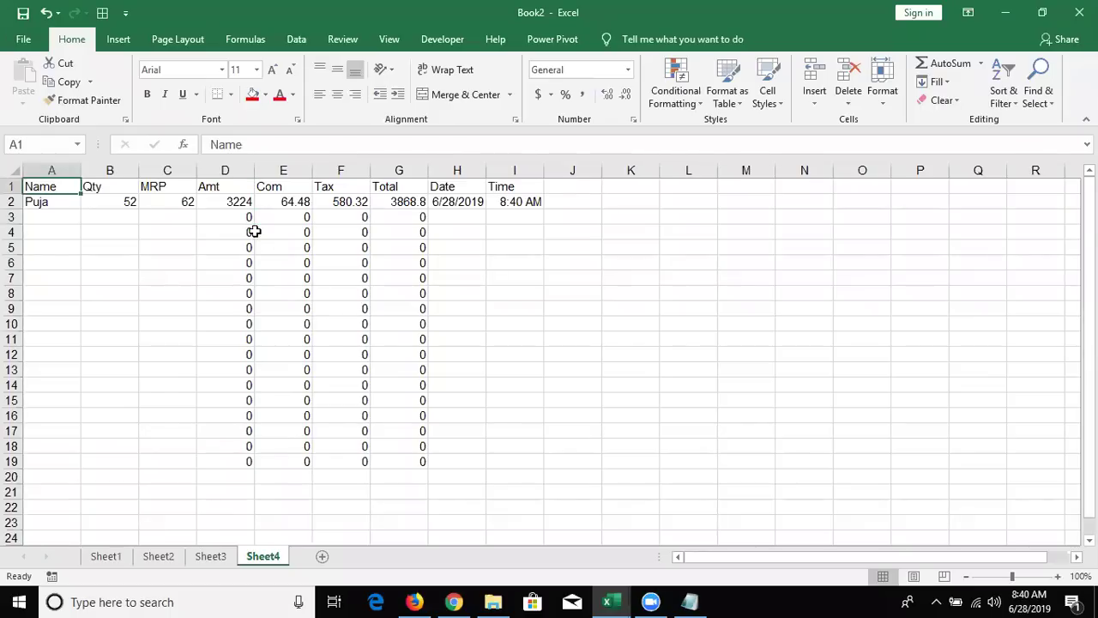
pyautogui.click(210, 201)
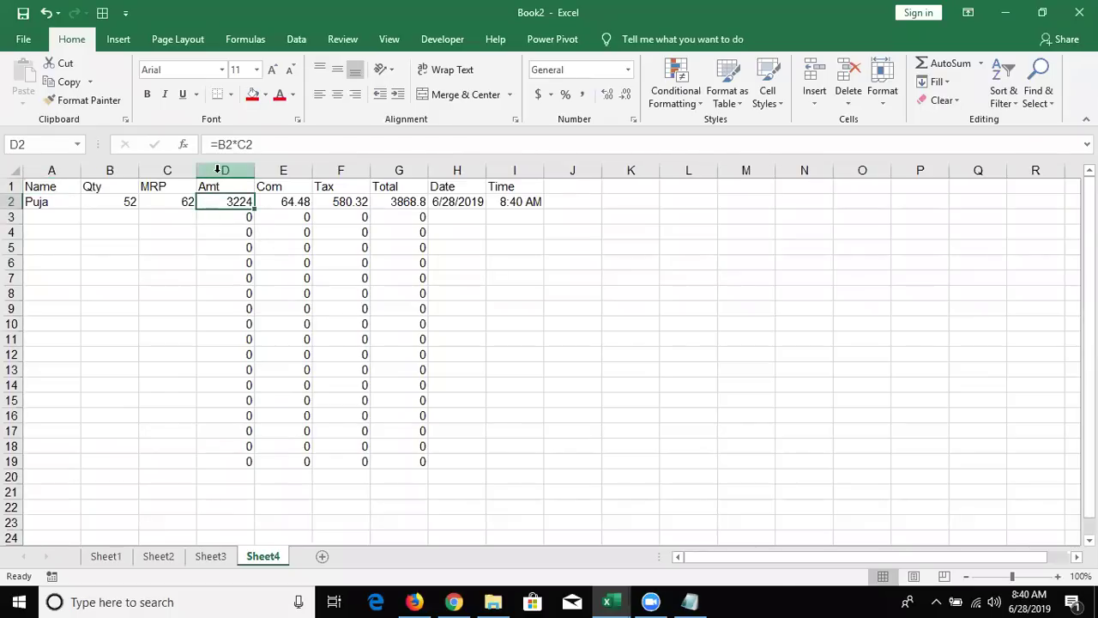
pyautogui.moveTo(218, 170); pyautogui.dragTo(388, 171)
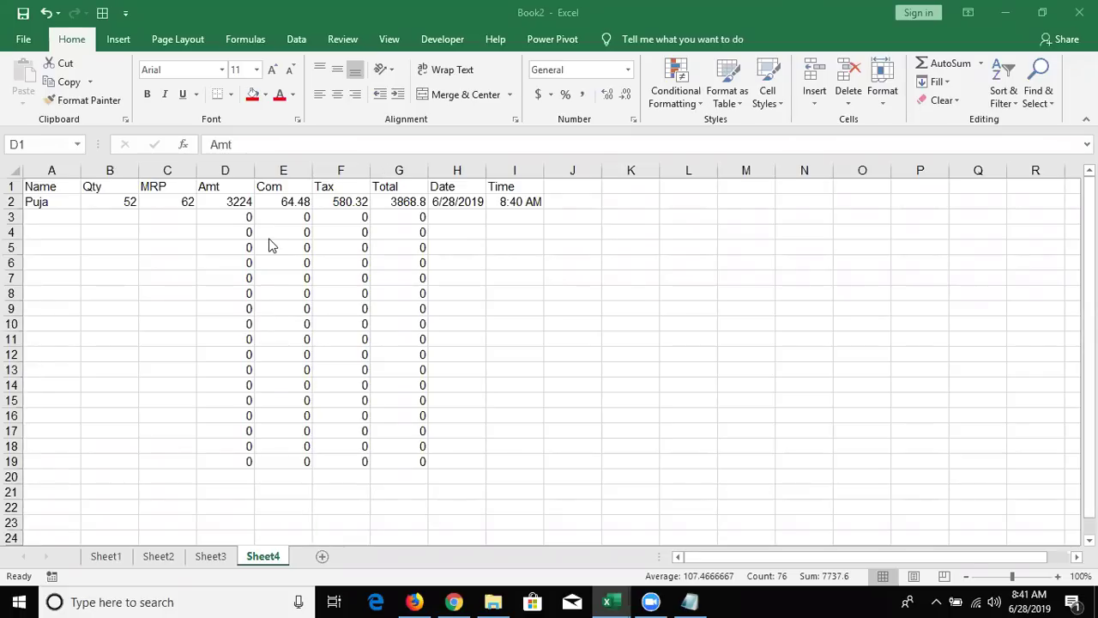
# - Clear the Locked option for every cell on Sheet4
pyautogui.click(13, 174)
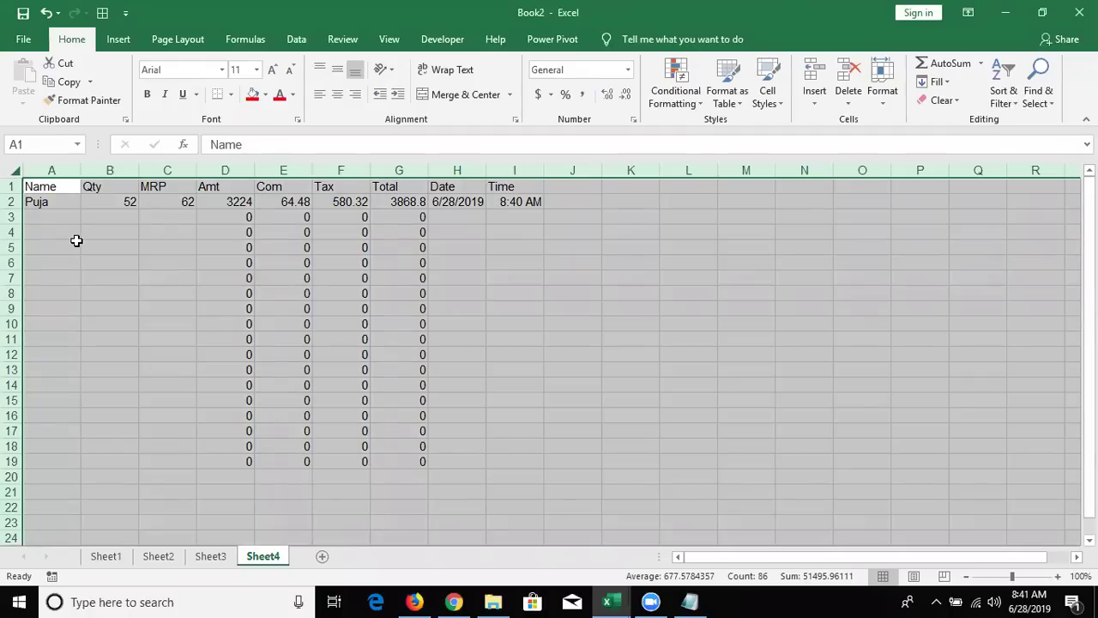
pyautogui.rightClick(76, 240)
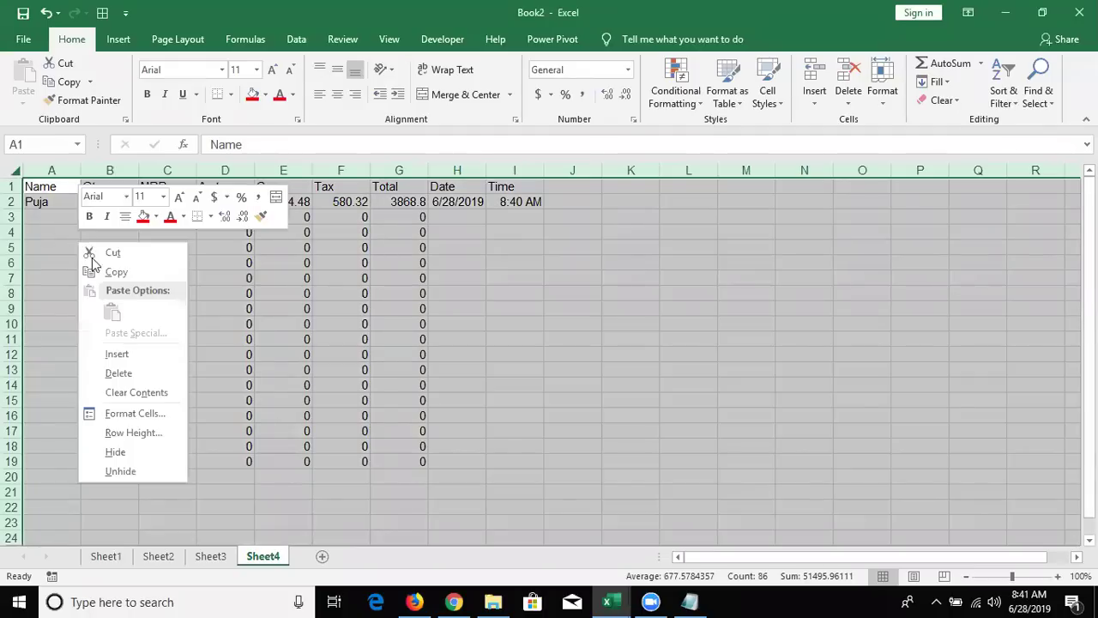
pyautogui.click(147, 419)
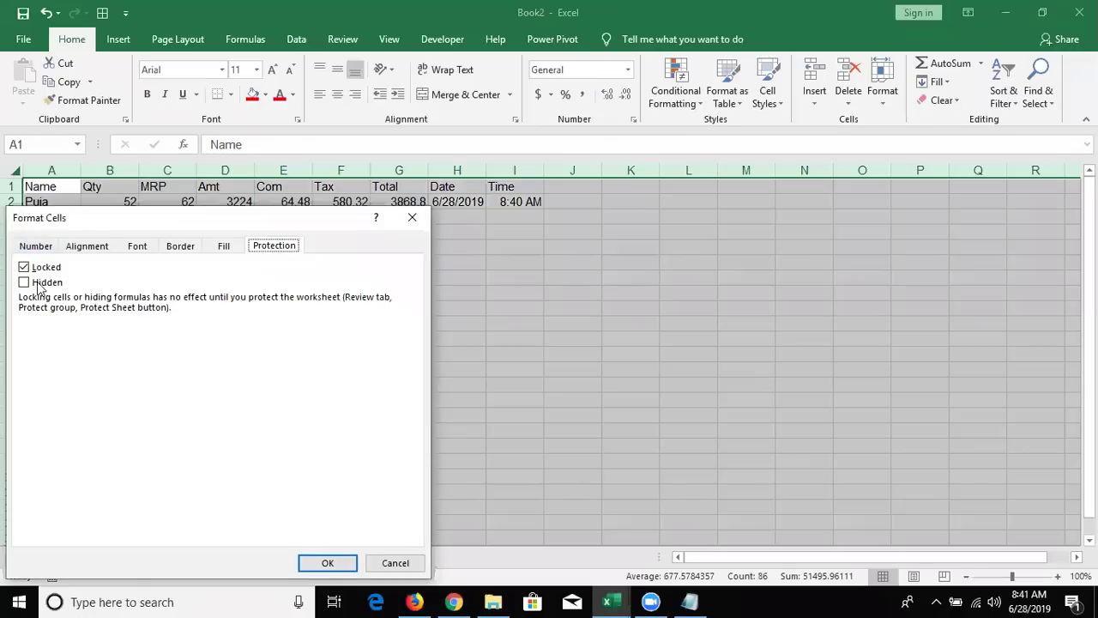
pyautogui.click(40, 273)
pyautogui.click(346, 564)
pyautogui.click(203, 353)
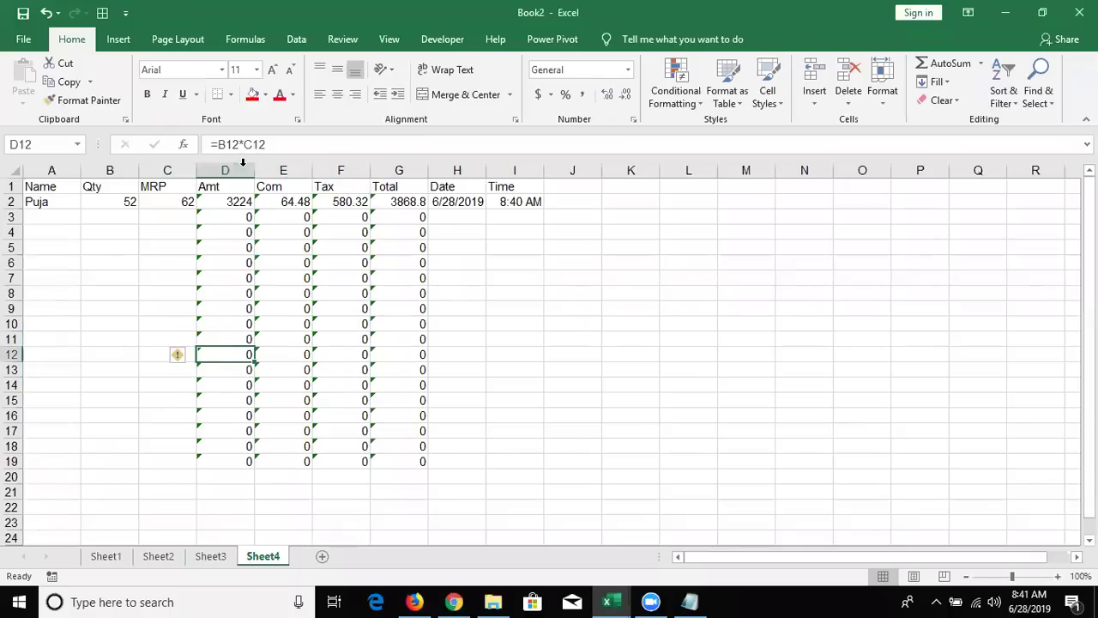
# - Set the formula columns D through G back to Locked
pyautogui.moveTo(242, 165); pyautogui.dragTo(388, 167)
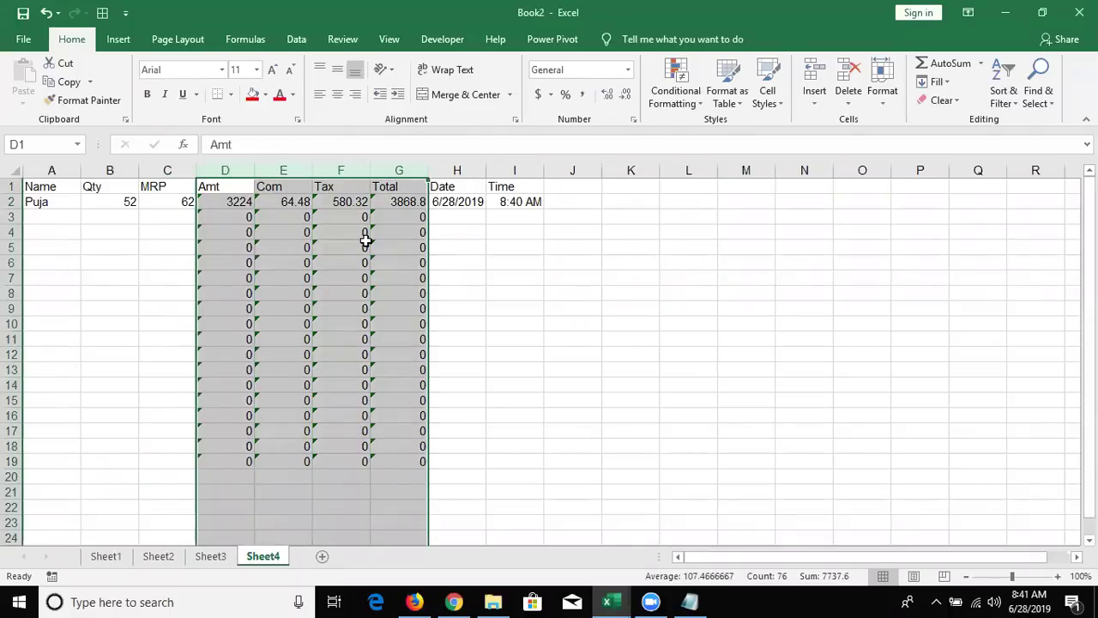
pyautogui.rightClick(366, 242)
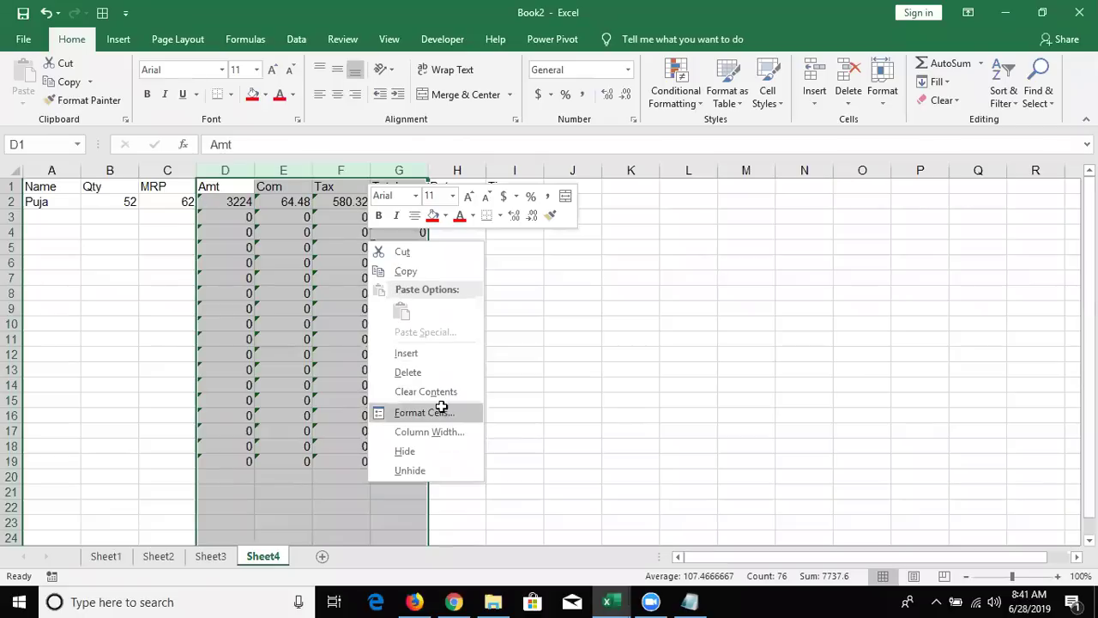
pyautogui.click(424, 412)
pyautogui.click(248, 267)
pyautogui.click(552, 563)
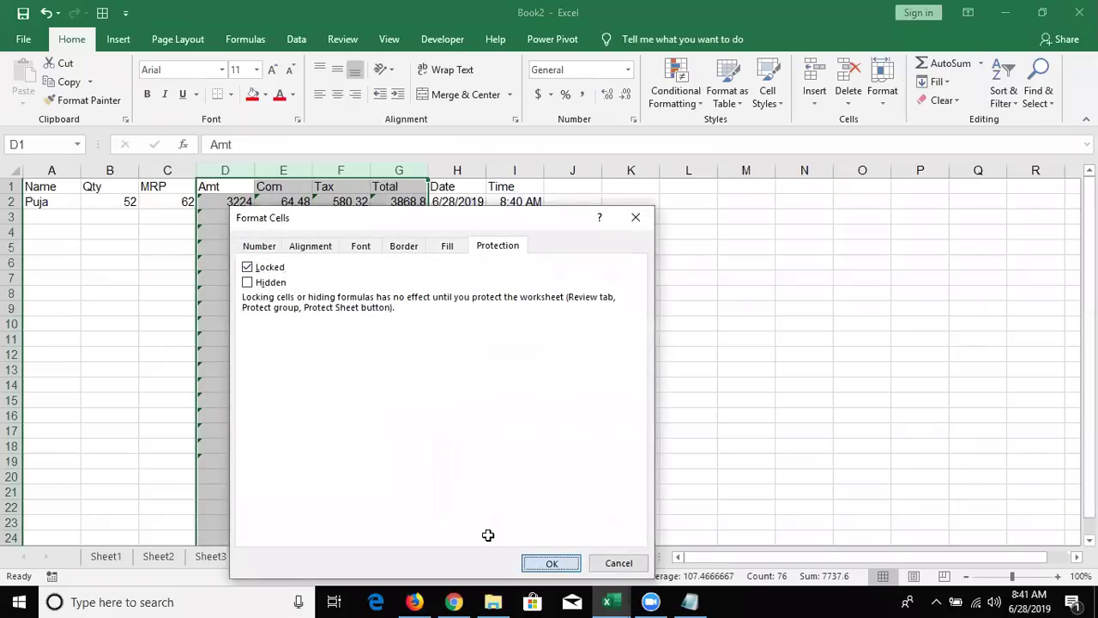
pyautogui.click(343, 478)
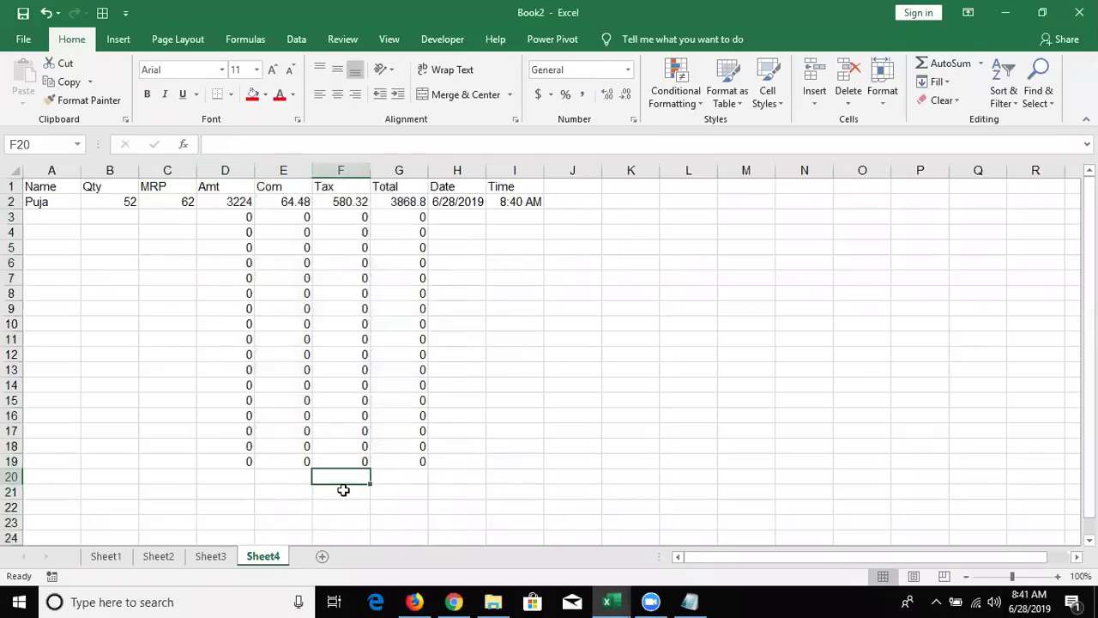
# - Protect Sheet4 with 'Select locked cells' unchecked, so only unlocked cells are selectable
pyautogui.rightClick(277, 562)
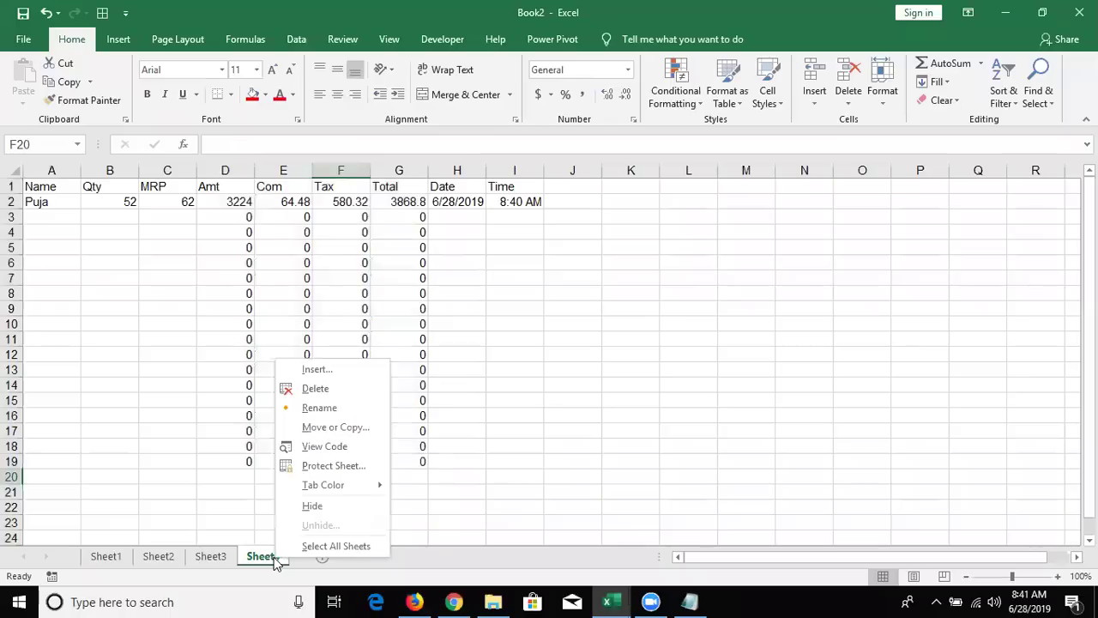
pyautogui.click(333, 466)
pyautogui.click(217, 437)
pyautogui.moveTo(320, 344)
pyautogui.mouseDown()
pyautogui.moveTo(422, 344)
pyautogui.moveTo(739, 279)
pyautogui.mouseUp()
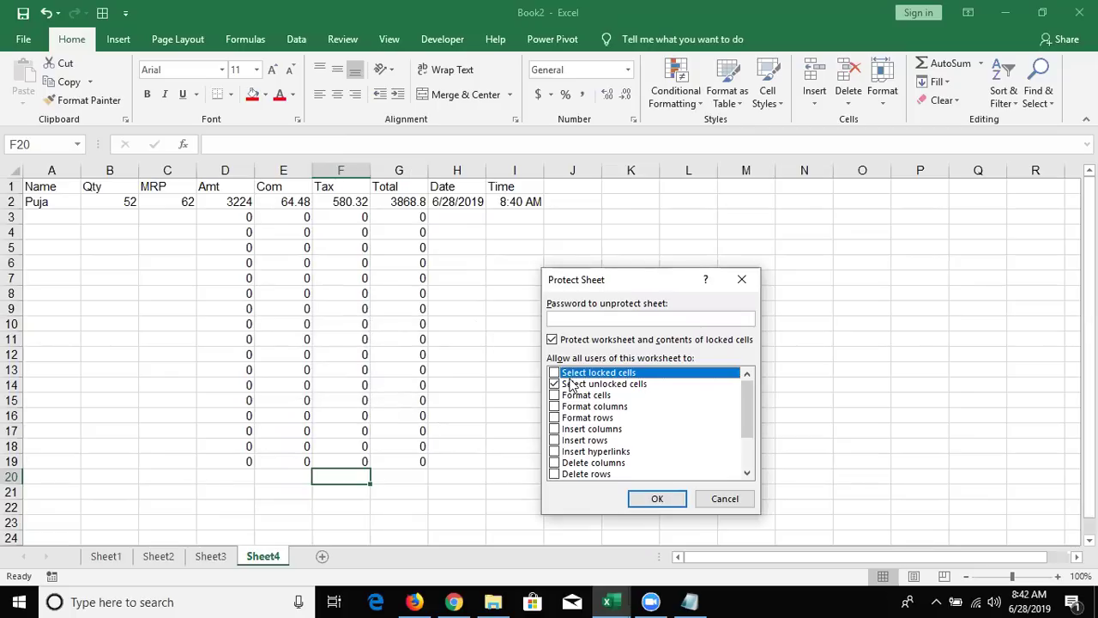
pyautogui.click(657, 498)
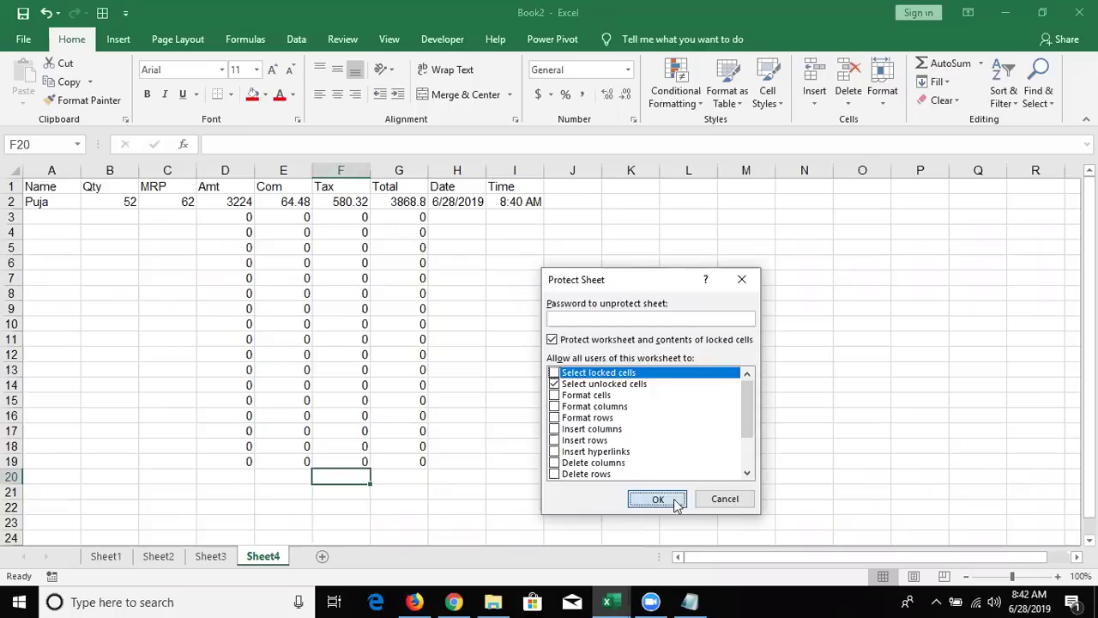
# - Enter a customer name, Qty 65 and MRP 25 in row 3 of Sheet4
pyautogui.click(34, 218)
pyautogui.write('Inder')
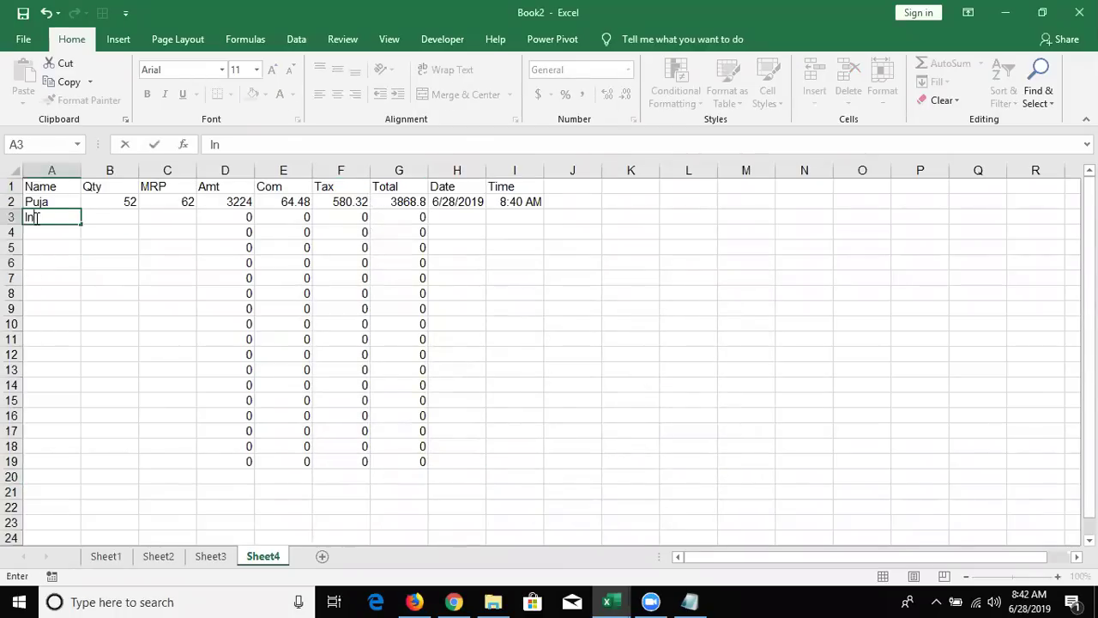
pyautogui.press('Tab')
pyautogui.write('65')
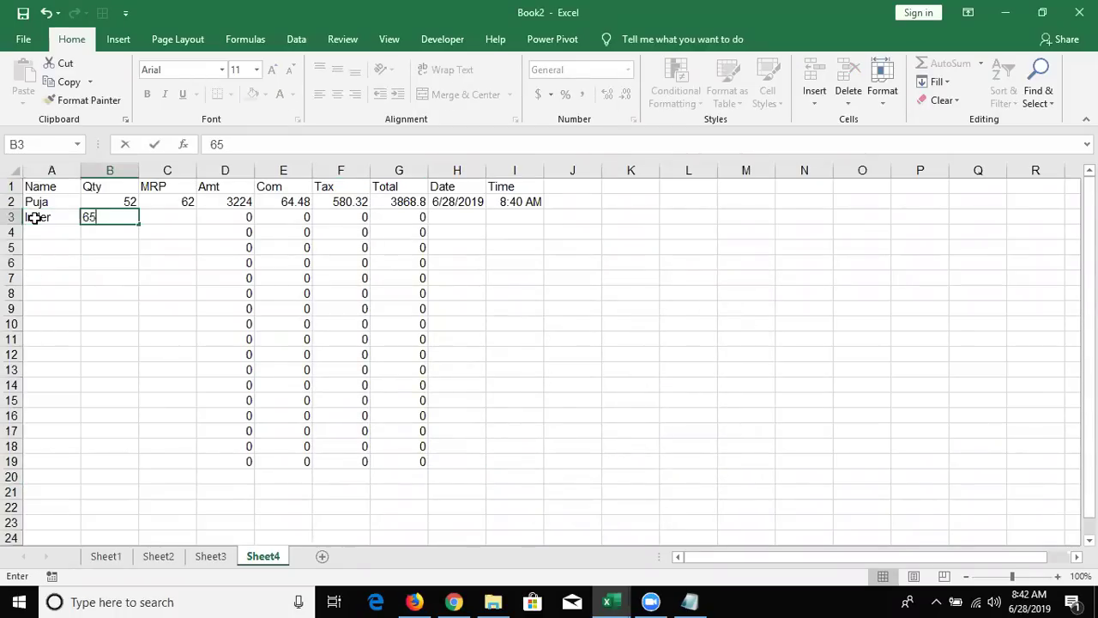
pyautogui.press('Tab')
pyautogui.write('25')
pyautogui.press('Tab')
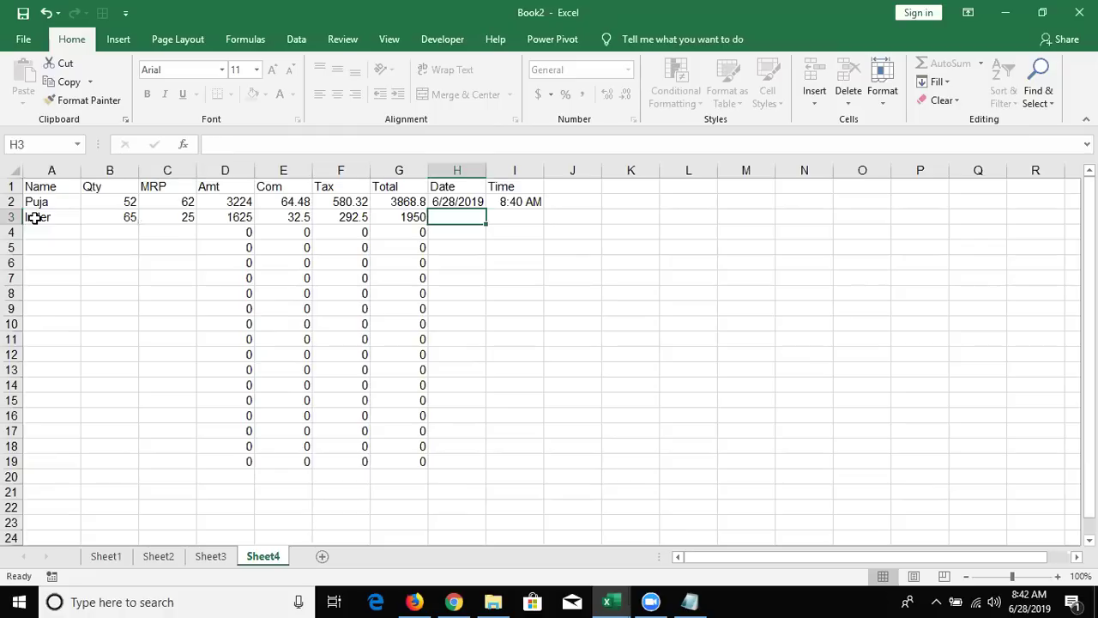
# - Check that Tab skips the locked formula cells, then stamp today's date and current time in H3 and I3
pyautogui.hotkey('shift', 'Tab')
pyautogui.press('Tab')
pyautogui.hotkey('shift', 'Tab')
pyautogui.press('Tab')
pyautogui.hotkey('ctrl', ';')
pyautogui.press('Tab')
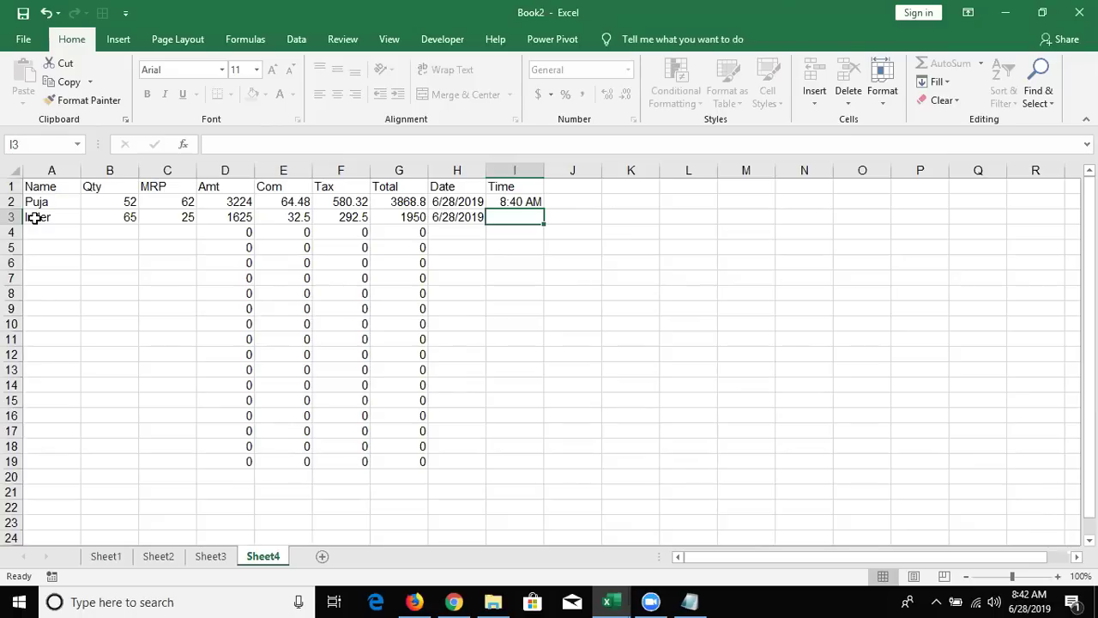
pyautogui.hotkey('ctrl', 'shift', ';')
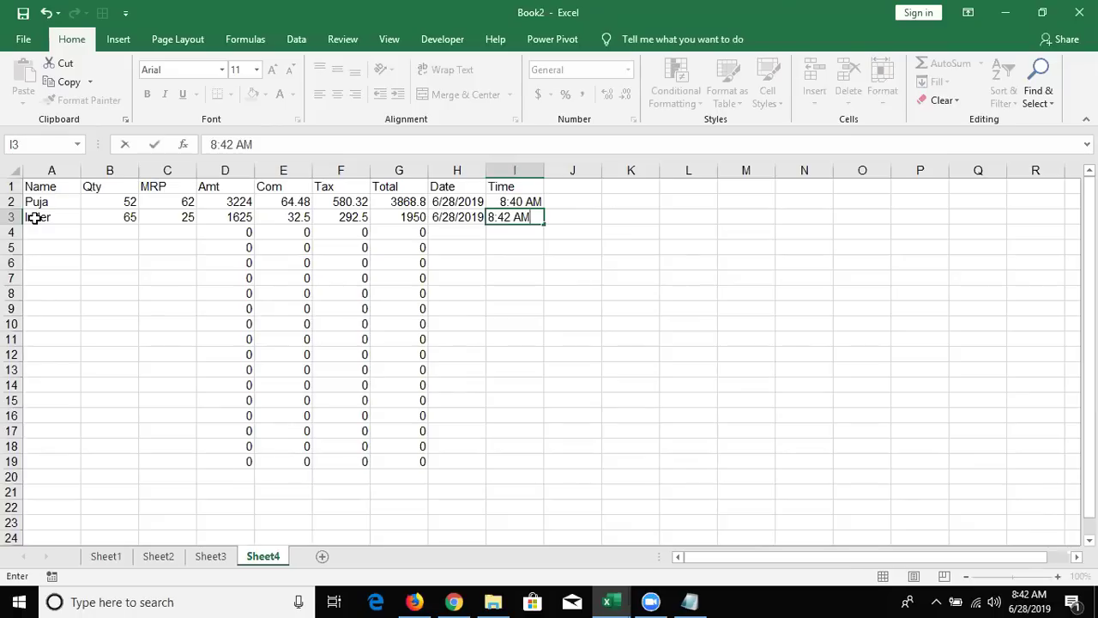
pyautogui.press('Return')
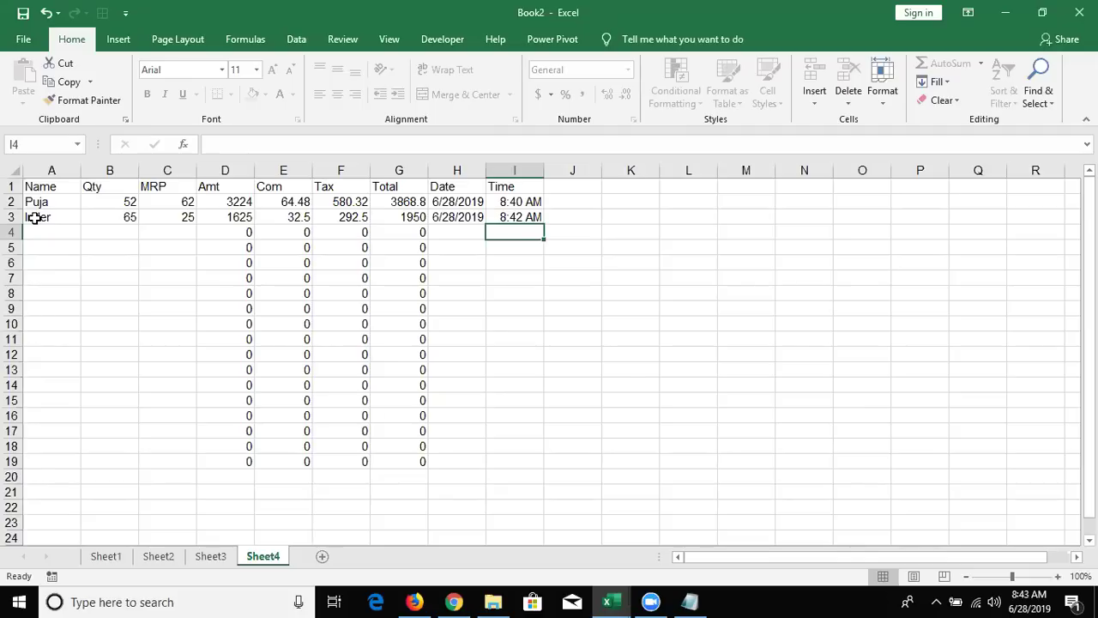
# - Check that arrow keys in row 4 jump past the locked formula cells between MRP and Date
pyautogui.press('Left')
pyautogui.press('Left')
pyautogui.press('Left')
pyautogui.press('Left')
pyautogui.press('Right')
pyautogui.press('Right')
pyautogui.press('Right')
pyautogui.press('Left')
pyautogui.press('Left')
pyautogui.press('Left')
pyautogui.press('Right')
pyautogui.press('Right')
pyautogui.press('Right')
pyautogui.press('Left')
pyautogui.press('Left')
pyautogui.press('Left')
pyautogui.press('Right')
pyautogui.press('Right')
pyautogui.press('Right')
pyautogui.press('Left')
pyautogui.press('Left')
pyautogui.press('Left')
pyautogui.press('Right')
pyautogui.press('Right')
pyautogui.press('Right')
pyautogui.press('Left')
pyautogui.press('Left')
pyautogui.press('Left')
pyautogui.press('Right')
pyautogui.press('Right')
pyautogui.press('Right')
pyautogui.press('Left')
pyautogui.press('Left')
pyautogui.press('Left')
pyautogui.press('Right')
pyautogui.press('Right')
pyautogui.press('Right')
pyautogui.press('Left')
pyautogui.press('Left')
pyautogui.press('Left')
pyautogui.press('Right')
pyautogui.press('Right')
pyautogui.press('Right')
pyautogui.press('Left')
pyautogui.press('Left')
pyautogui.press('Left')
pyautogui.press('Right')
pyautogui.press('Right')
pyautogui.press('Right')
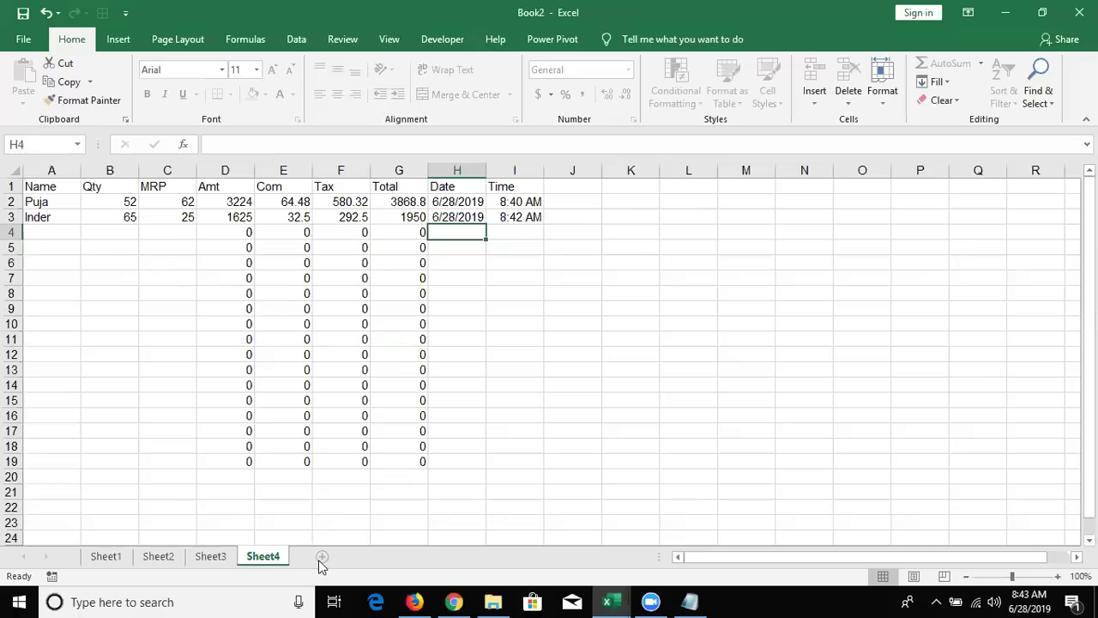
# - Add a new worksheet and type the label Name in B4
pyautogui.click(321, 557)
pyautogui.click(101, 238)
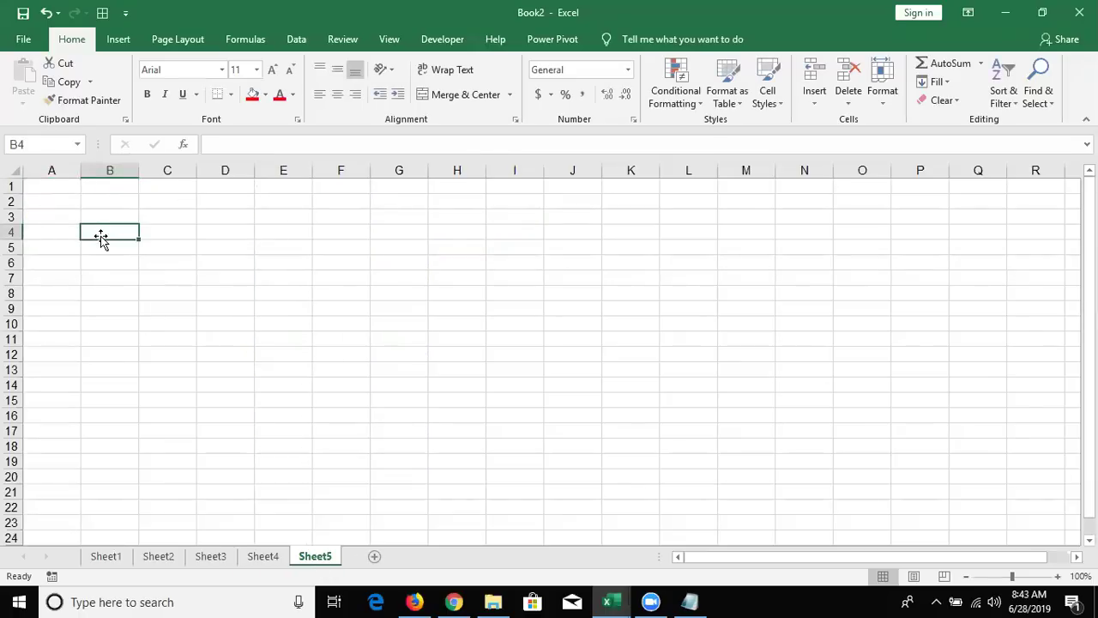
pyautogui.write('Name')
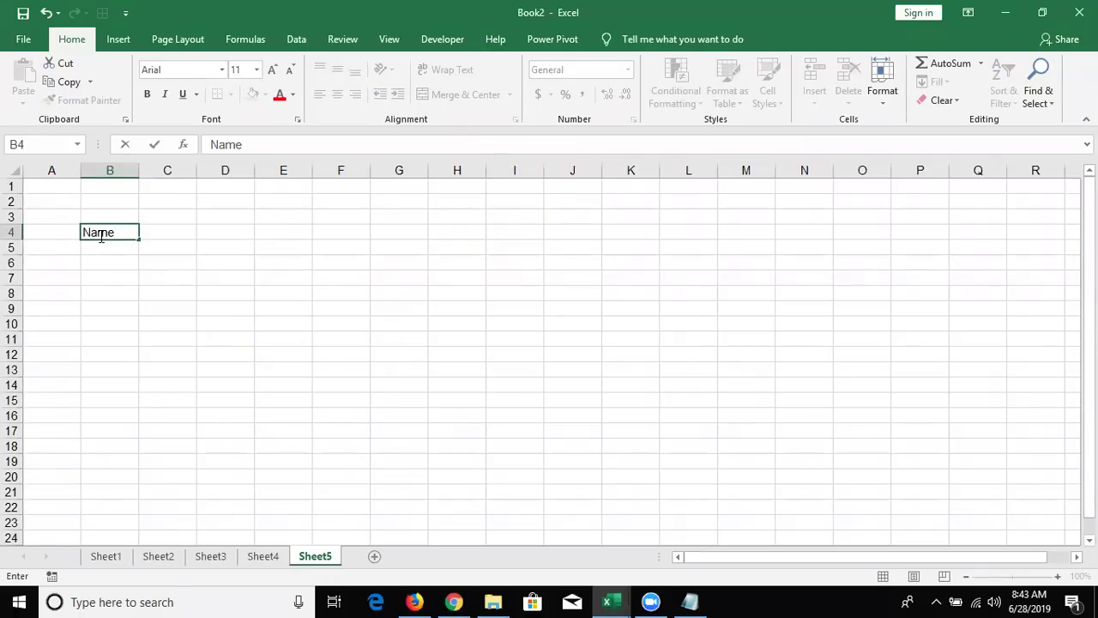
pyautogui.press('Return')
# - Add the labels City in C7 and Marks in D9
pyautogui.press('Down')
pyautogui.press('Down')
pyautogui.press('Right')
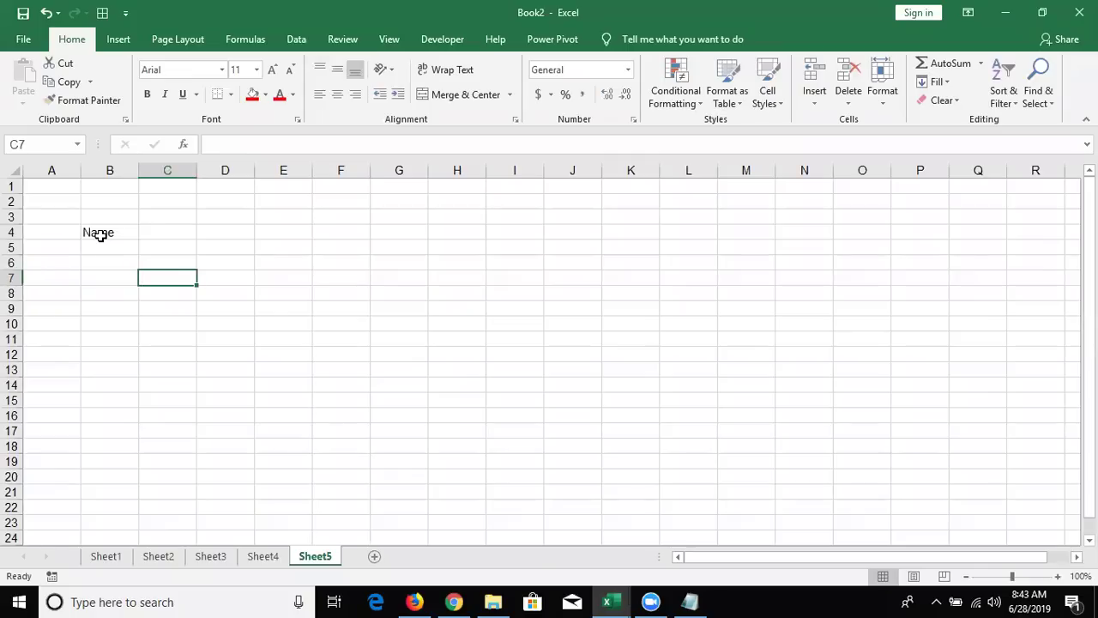
pyautogui.write('City')
pyautogui.press('Left')
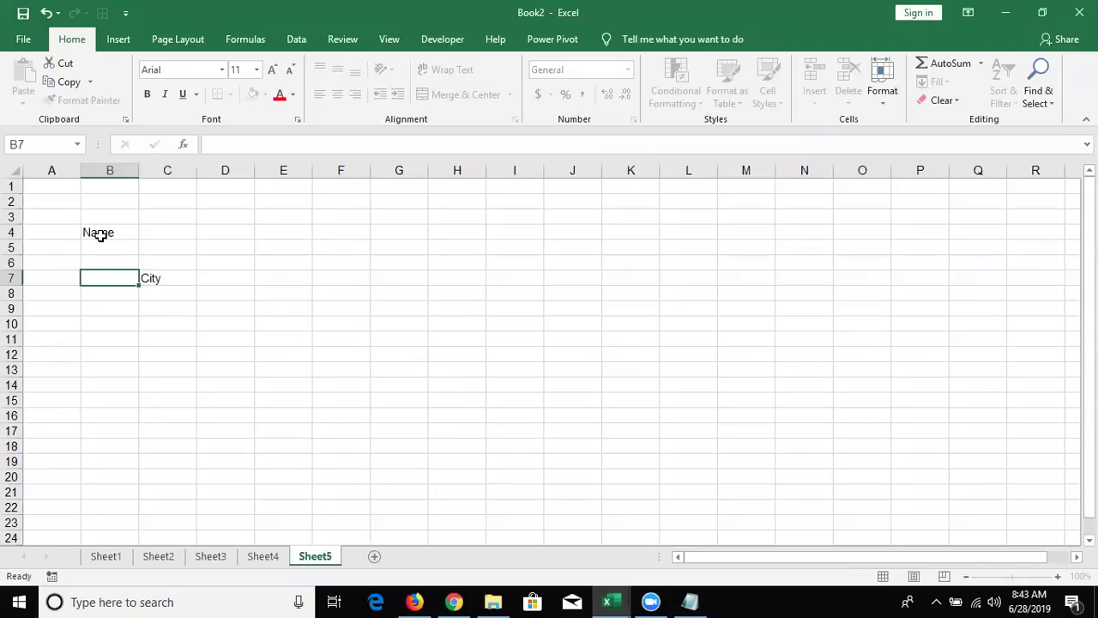
pyautogui.press('Down')
pyautogui.press('Right')
pyautogui.press('Down')
pyautogui.press('Right')
pyautogui.press('Right')
pyautogui.press('Left')
pyautogui.write('Marks')
pyautogui.press('Return')
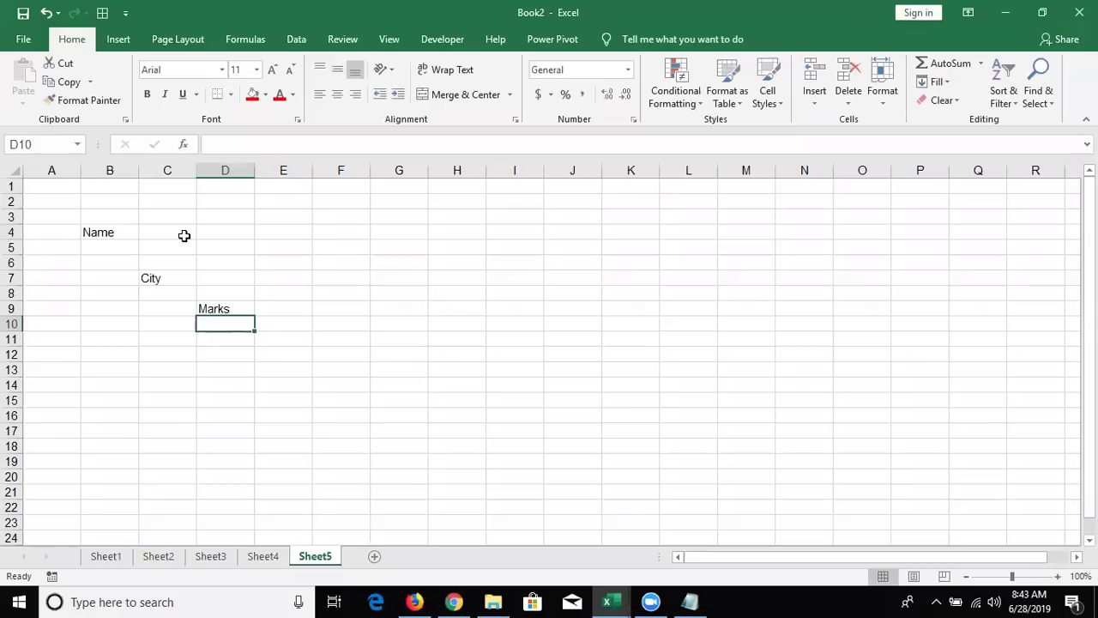
# - Select the input cells C4, D7 and E9 beside the three labels
pyautogui.click(184, 236)
pyautogui.keyDown('ctrl'); pyautogui.click(242, 282); pyautogui.keyUp('ctrl')
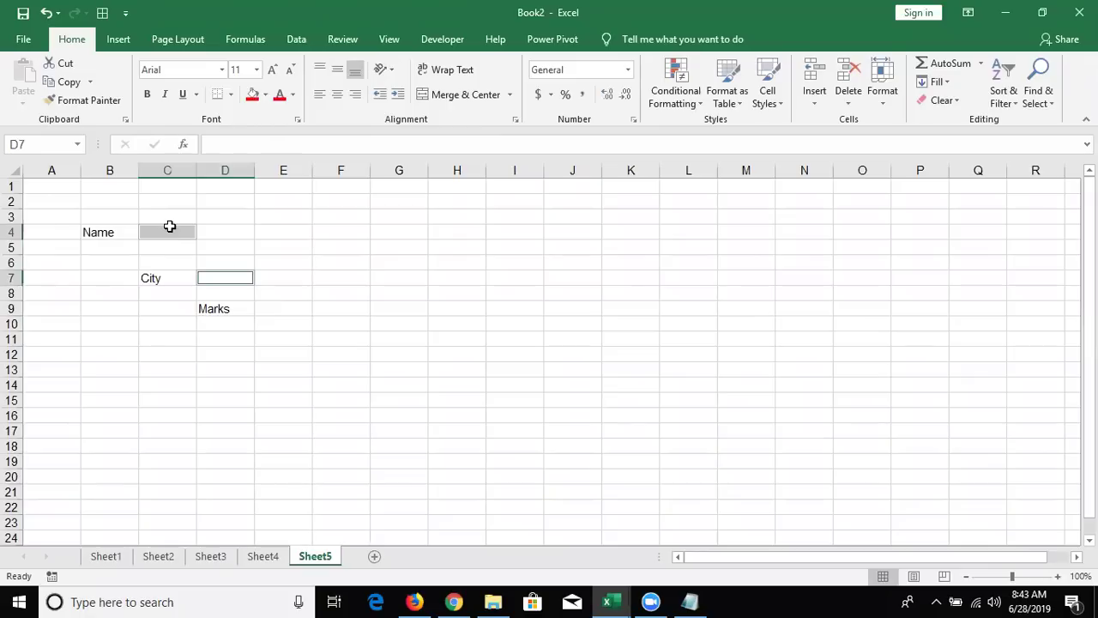
pyautogui.click(179, 232)
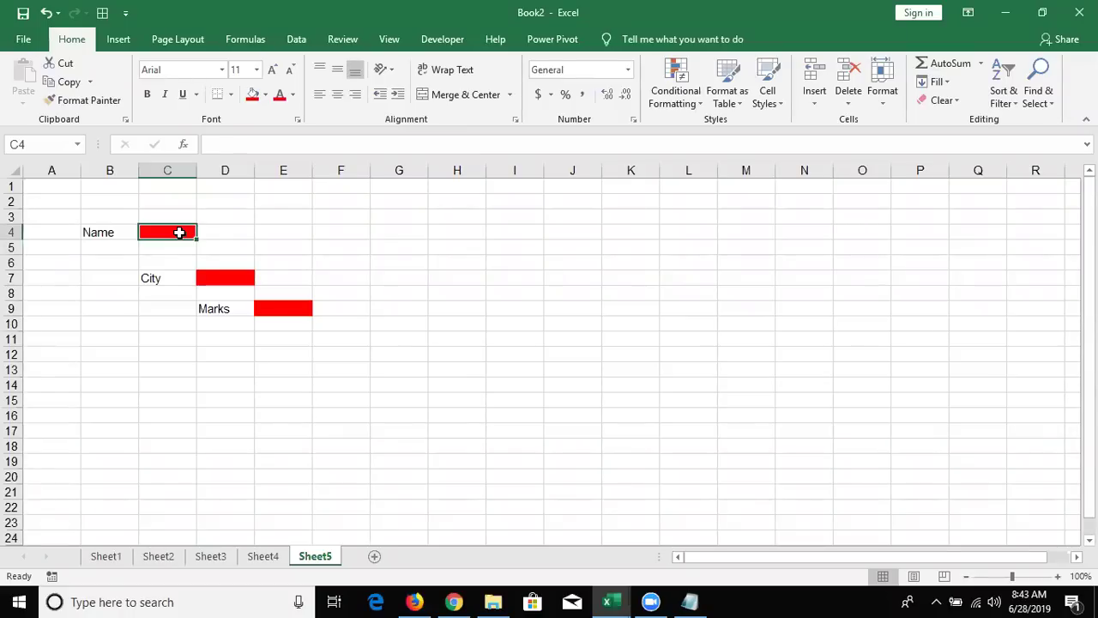
pyautogui.keyDown('ctrl'); pyautogui.click(215, 280); pyautogui.keyUp('ctrl')
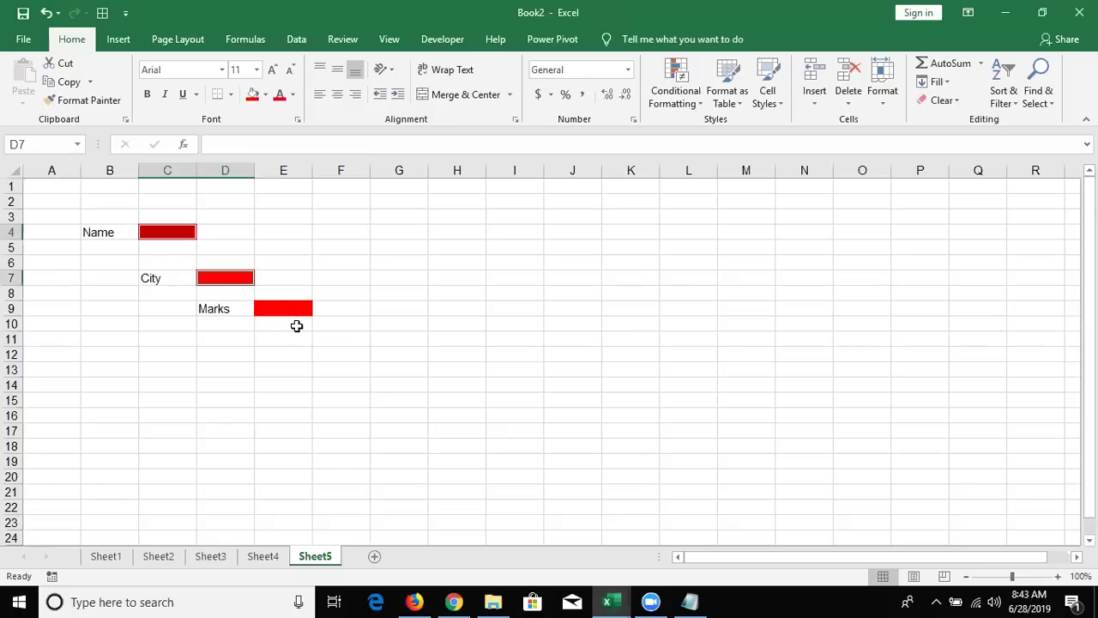
pyautogui.keyDown('ctrl'); pyautogui.click(299, 309); pyautogui.keyUp('ctrl')
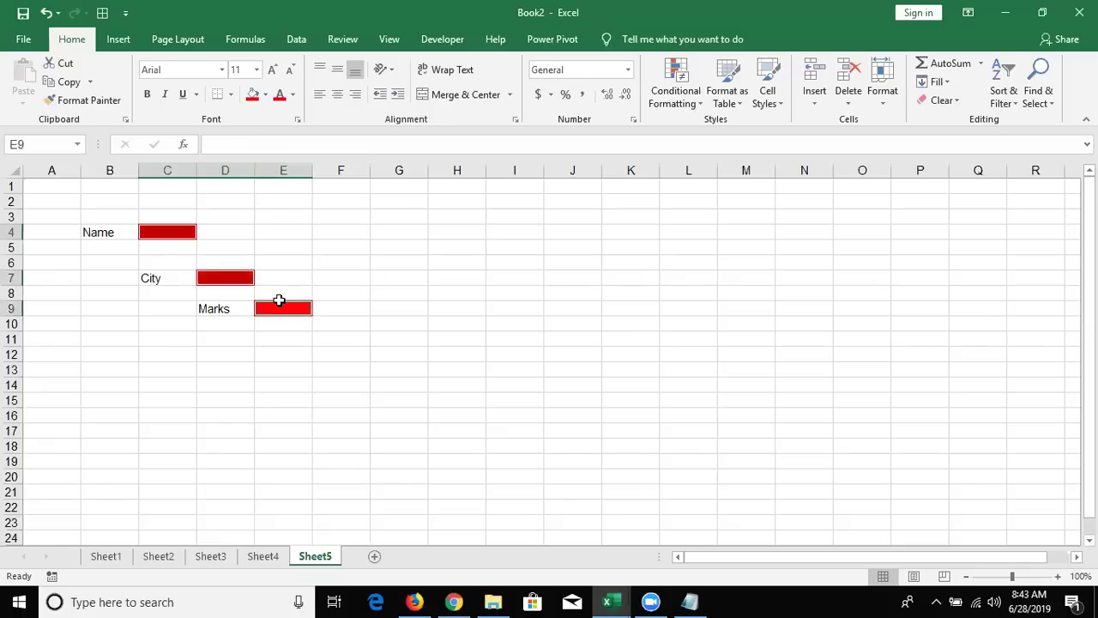
# - Clear the Locked option for the selected red input cells in Format Cells
pyautogui.rightClick(282, 305)
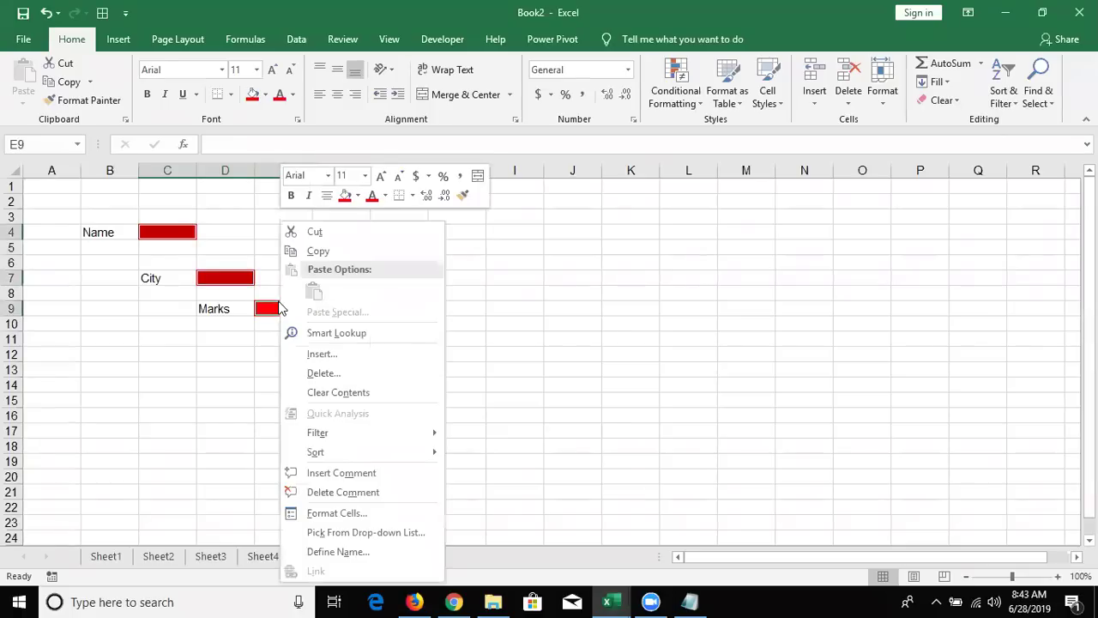
pyautogui.click(362, 513)
pyautogui.click(196, 271)
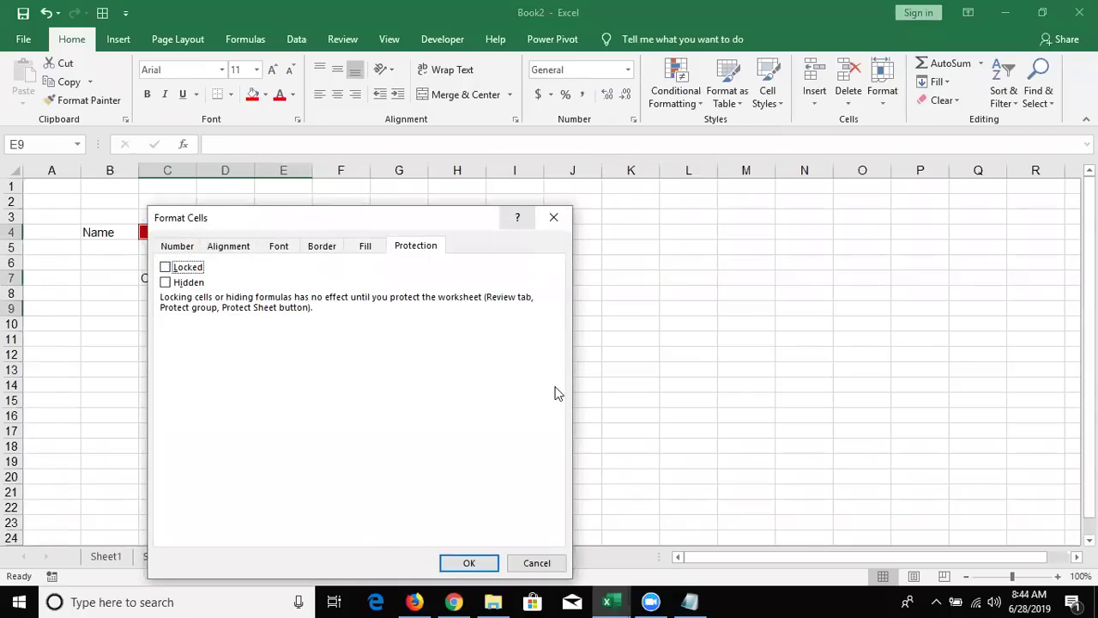
pyautogui.click(468, 564)
pyautogui.click(341, 477)
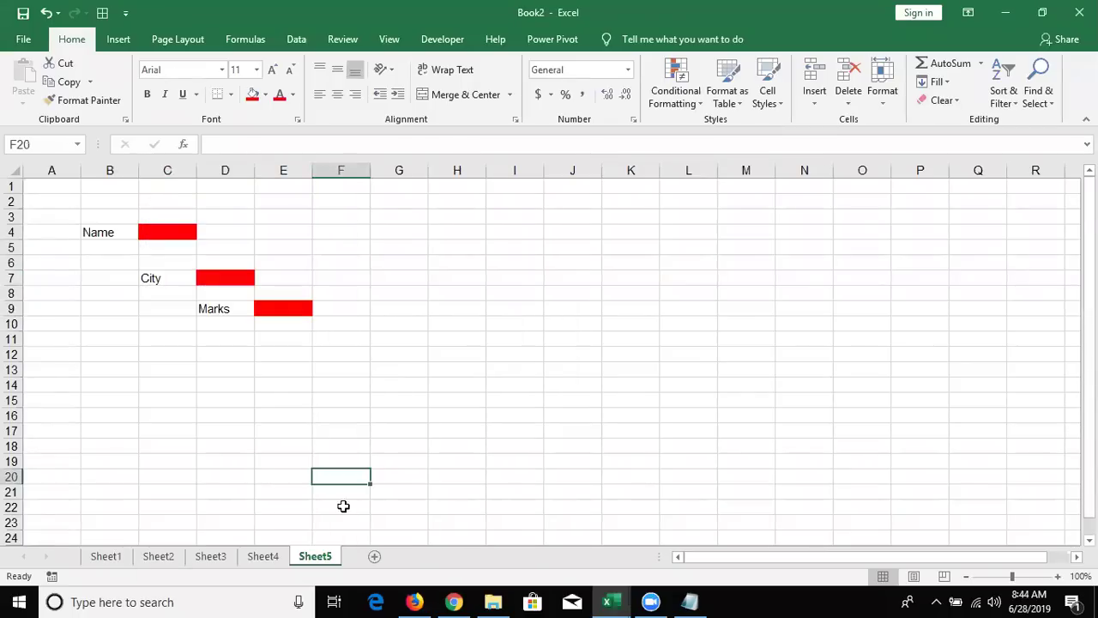
# - Protect Sheet5 with Select locked cells turned off
pyautogui.rightClick(318, 558)
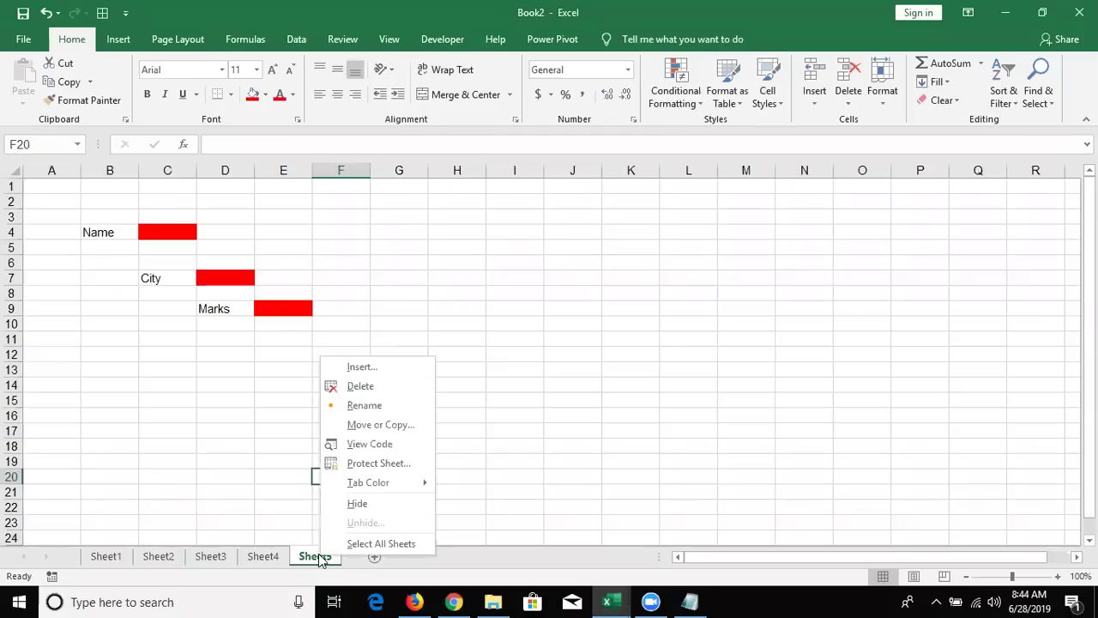
pyautogui.click(360, 462)
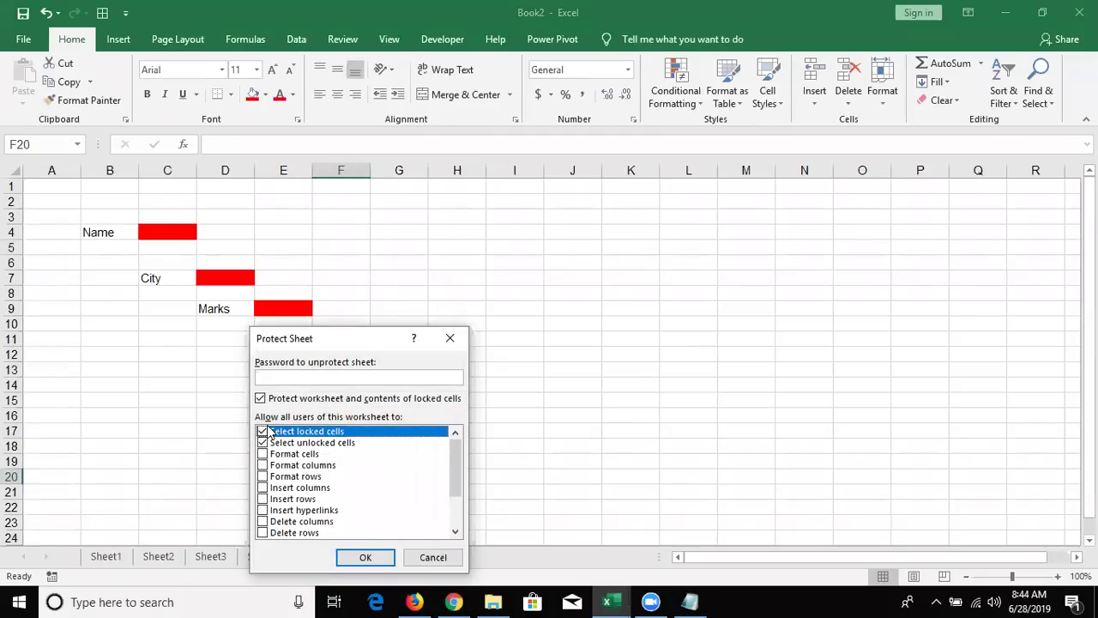
pyautogui.click(263, 431)
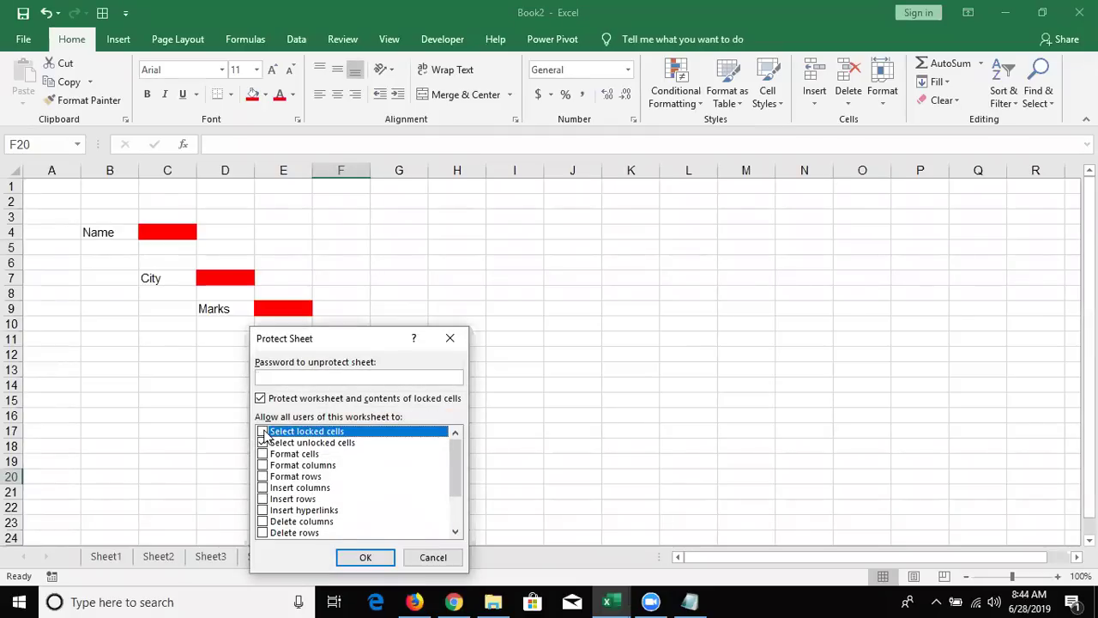
pyautogui.click(352, 559)
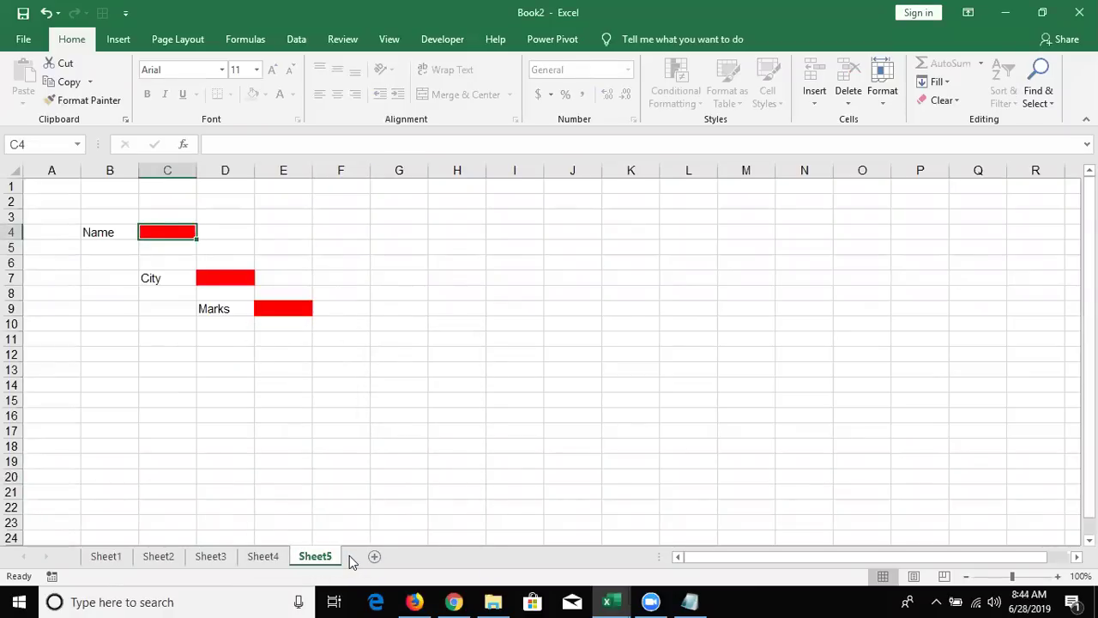
# - Tab through the unlocked cells C4, D7 and E9, then cancel a test 'Name' entry in C4
pyautogui.press('Tab')
pyautogui.press('Tab')
pyautogui.press('Tab')
pyautogui.press('Tab')
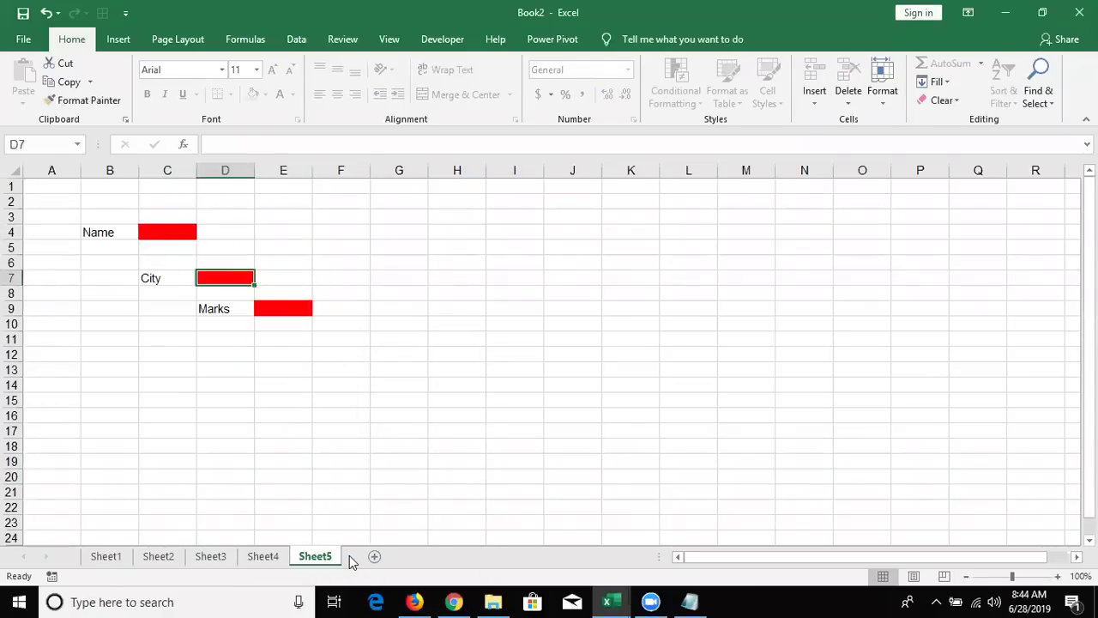
pyautogui.press('Tab')
pyautogui.press('Tab')
pyautogui.press('Tab')
pyautogui.press('Tab')
pyautogui.press('Tab')
pyautogui.press('Tab')
pyautogui.press('Tab')
pyautogui.press('Tab')
pyautogui.press('Tab')
pyautogui.press('Tab')
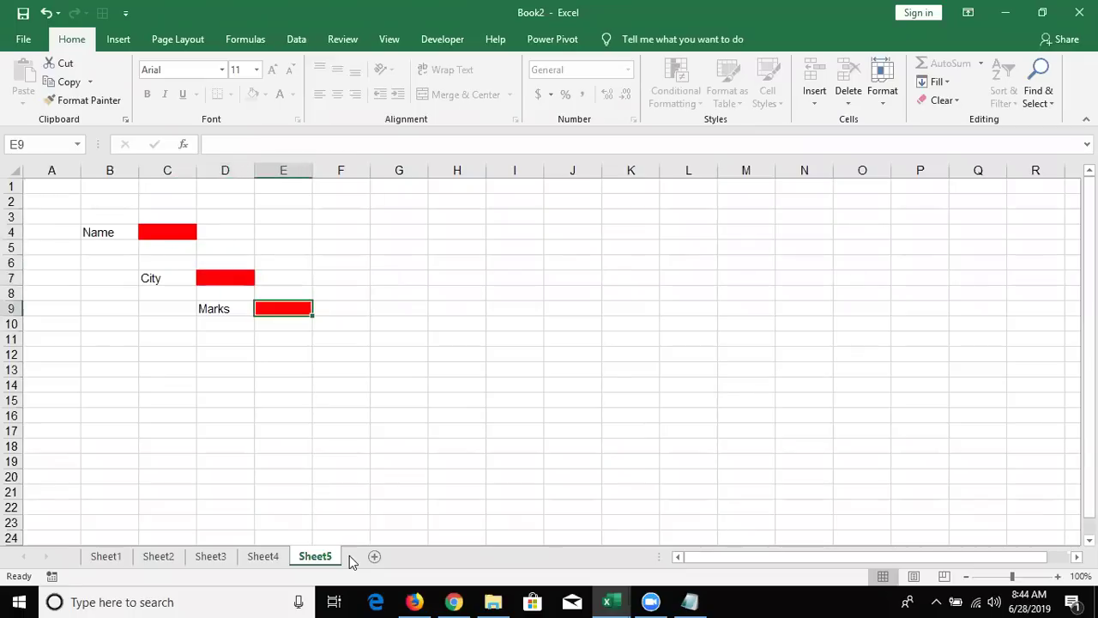
pyautogui.press('Tab')
pyautogui.press('Tab')
pyautogui.press('Tab')
pyautogui.press('Tab')
pyautogui.press('Tab')
pyautogui.press('Tab')
pyautogui.press('Tab')
pyautogui.press('Tab')
pyautogui.press('Tab')
pyautogui.press('Tab')
pyautogui.write('Name')
pyautogui.press('Escape')
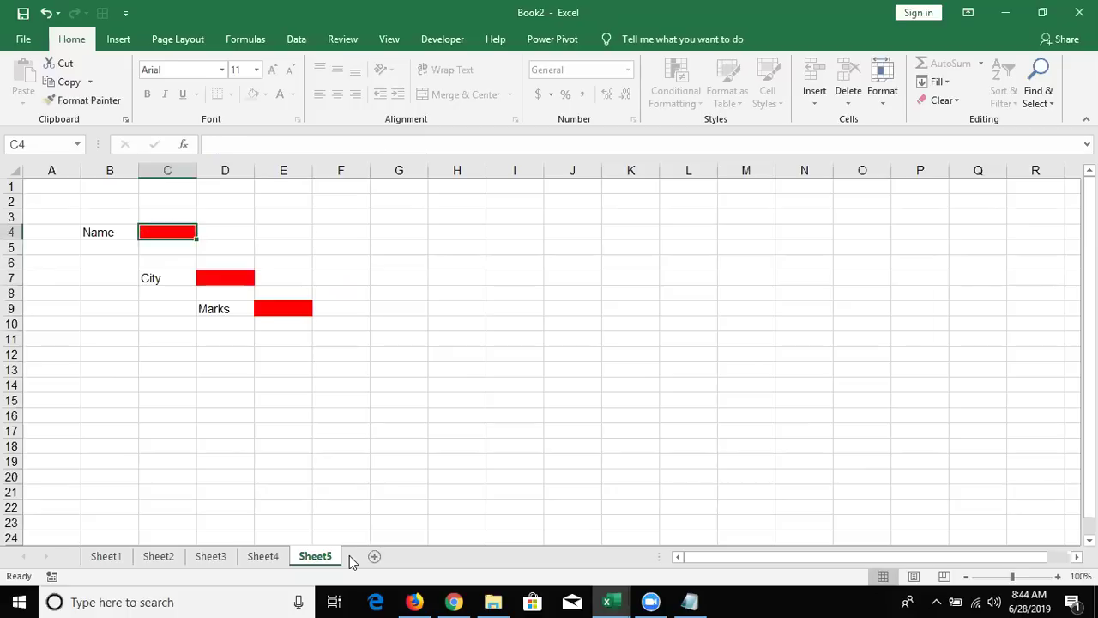
# - Add Sheet6 and fill two blocks, B3:D12 and H3:J12, with red
pyautogui.click(420, 556)
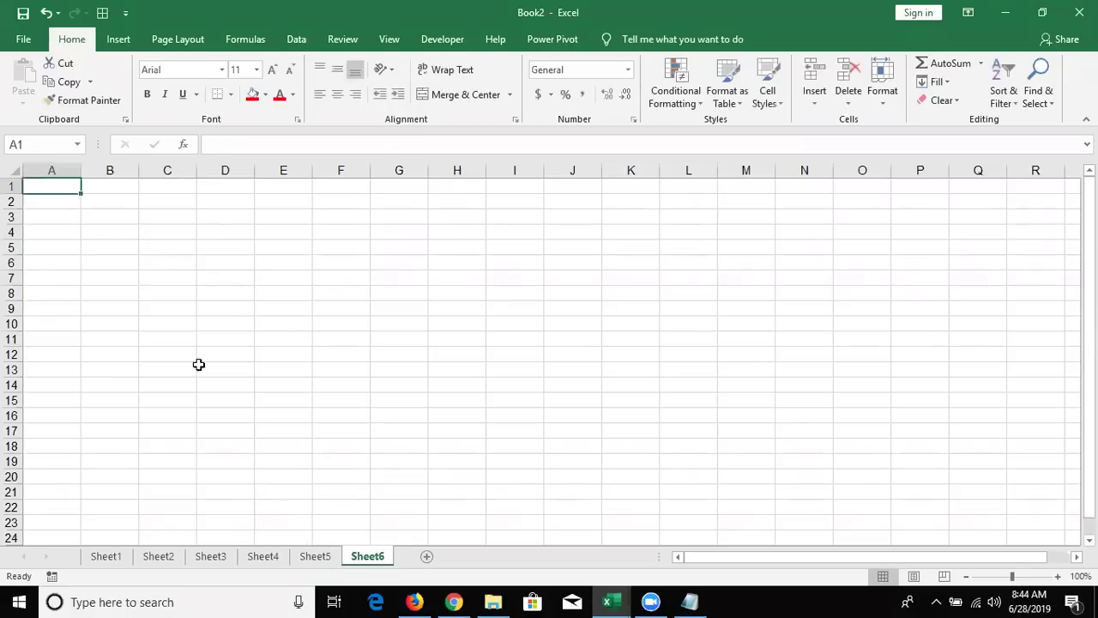
pyautogui.moveTo(129, 216); pyautogui.dragTo(244, 350)
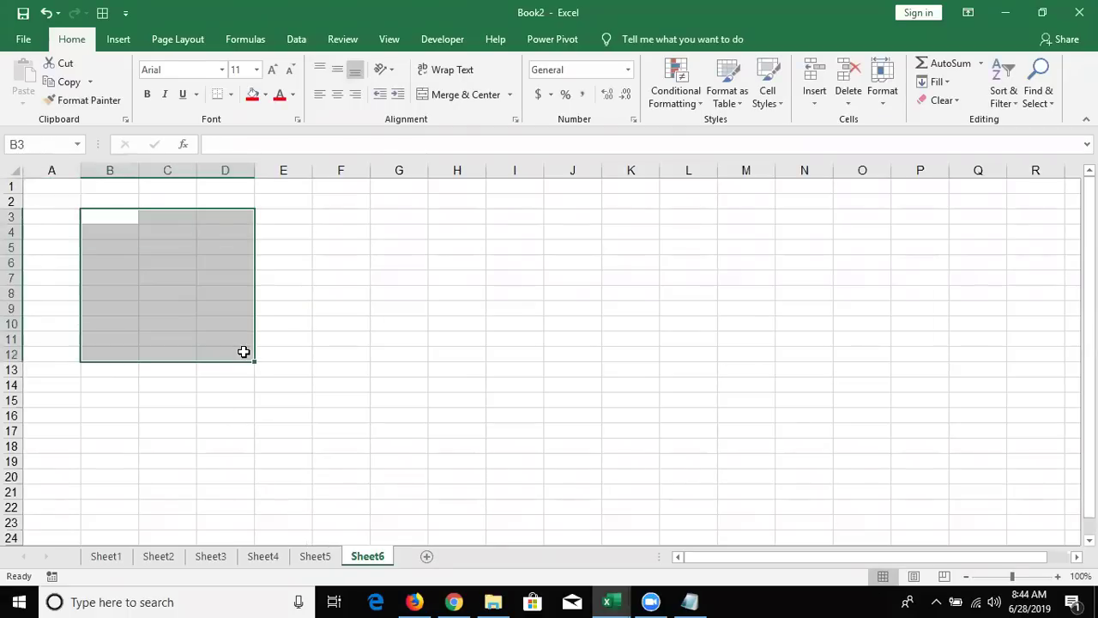
pyautogui.click(254, 97)
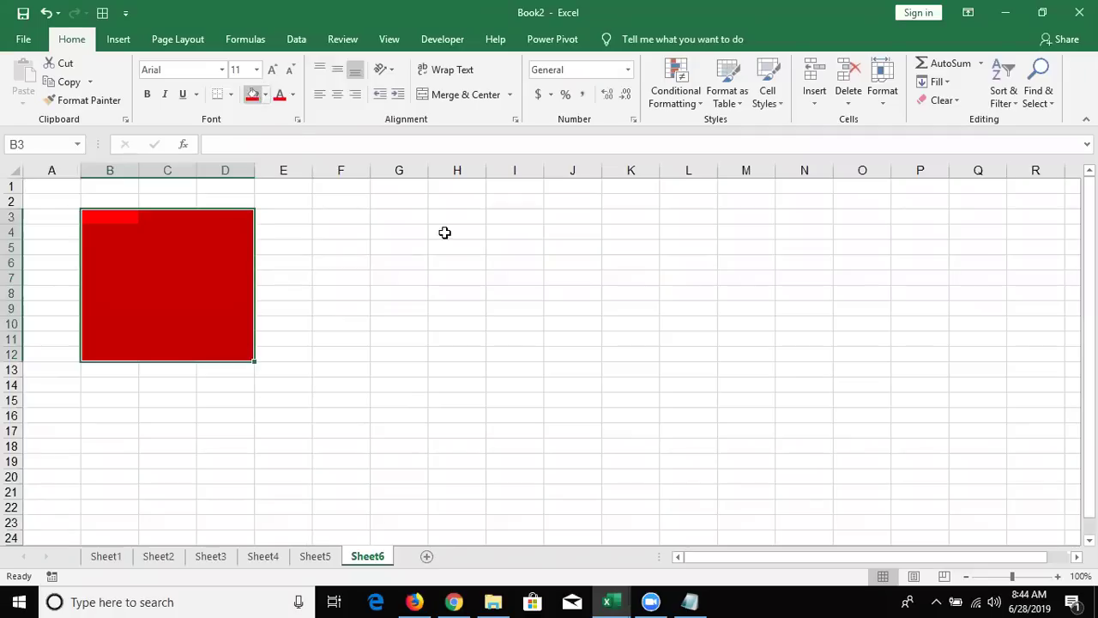
pyautogui.moveTo(459, 217); pyautogui.dragTo(561, 352)
pyautogui.click(253, 95)
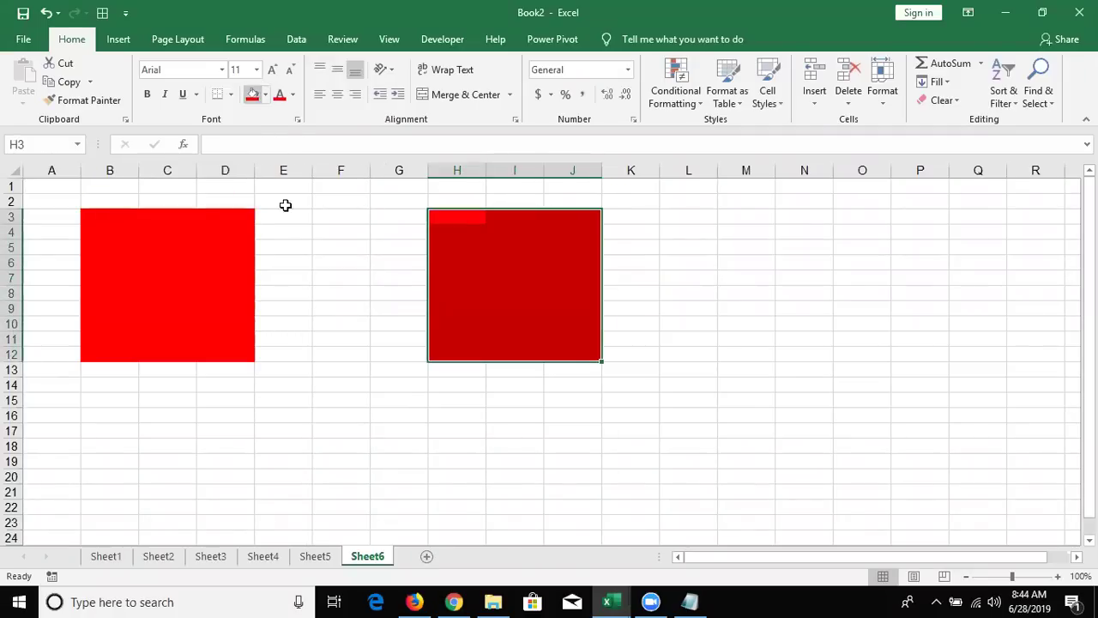
pyautogui.click(288, 247)
pyautogui.click(347, 43)
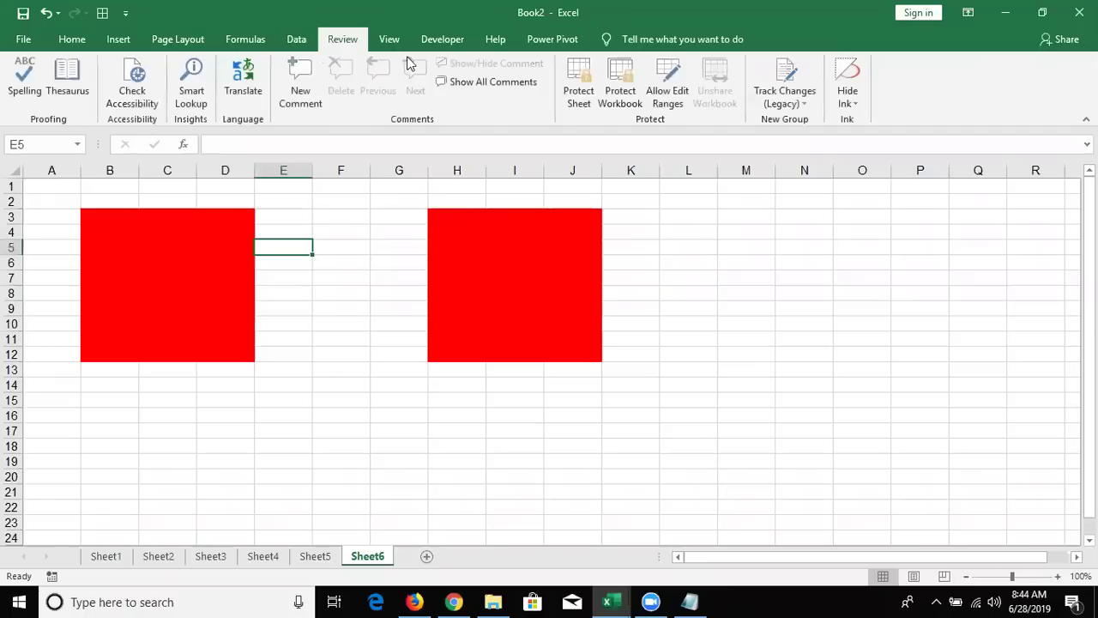
# - Create editable Range1 for B3:D12 protected by a range password
pyautogui.click(654, 103)
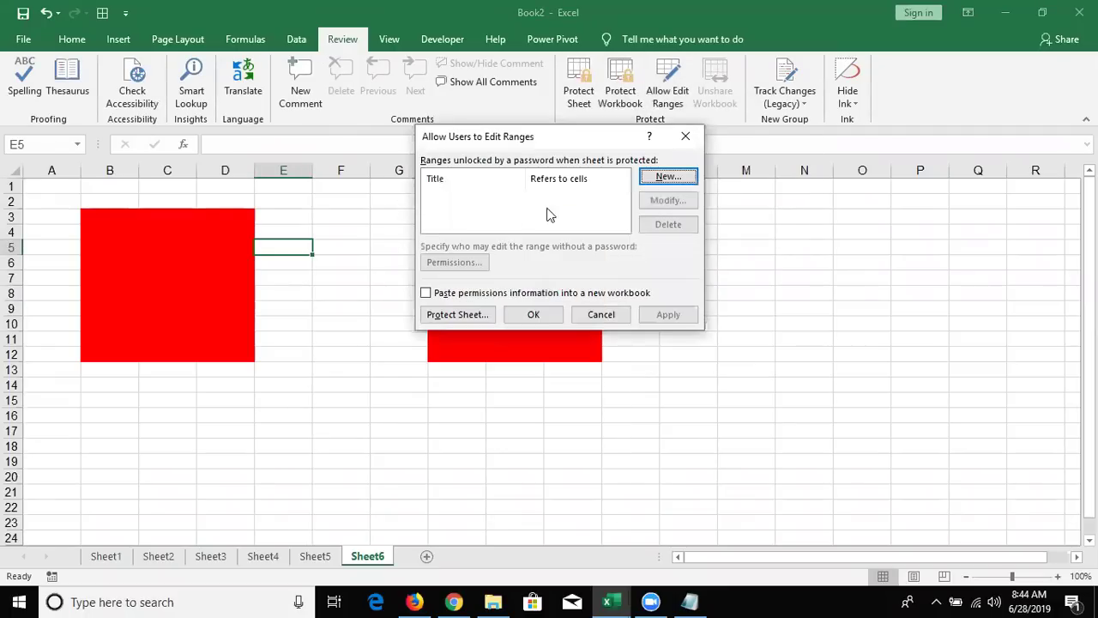
pyautogui.click(694, 176)
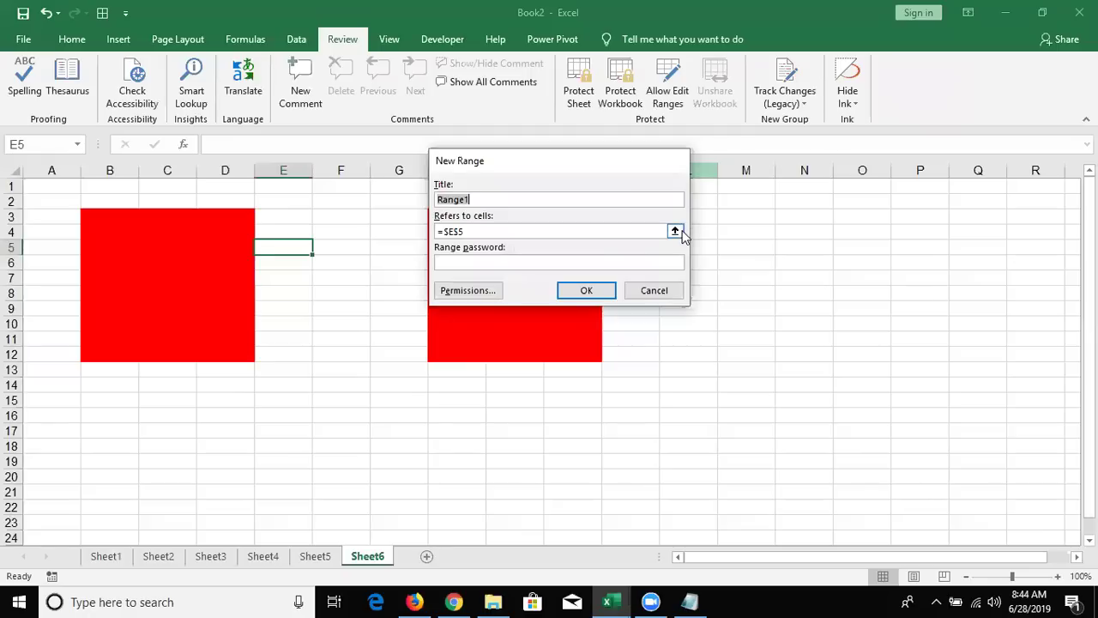
pyautogui.click(682, 231)
pyautogui.click(120, 220)
pyautogui.moveTo(119, 220); pyautogui.dragTo(248, 351)
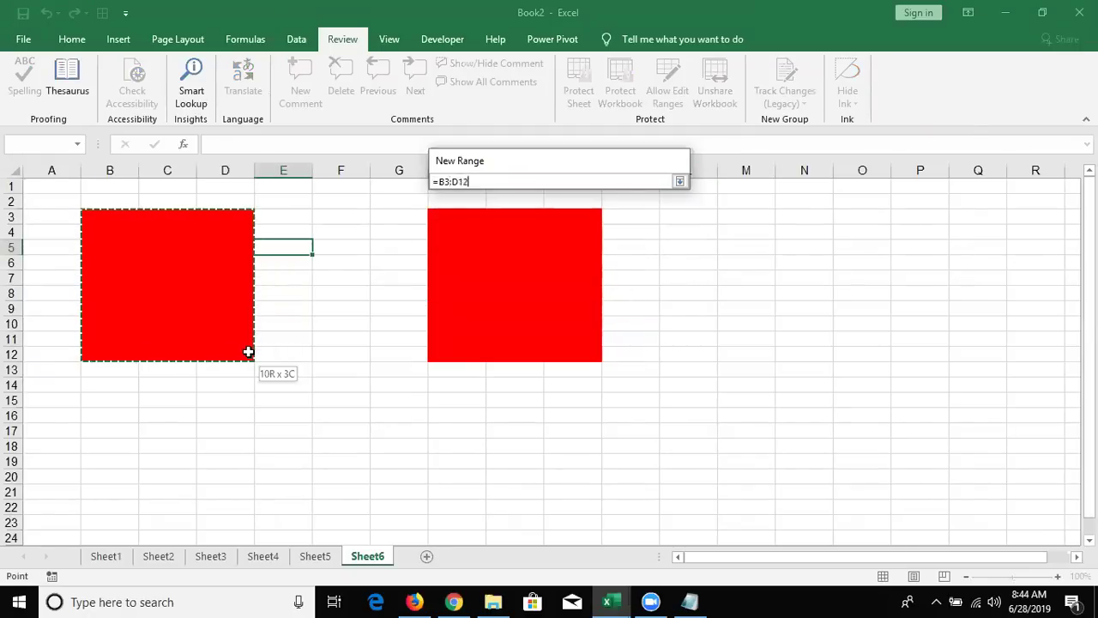
pyautogui.click(680, 181)
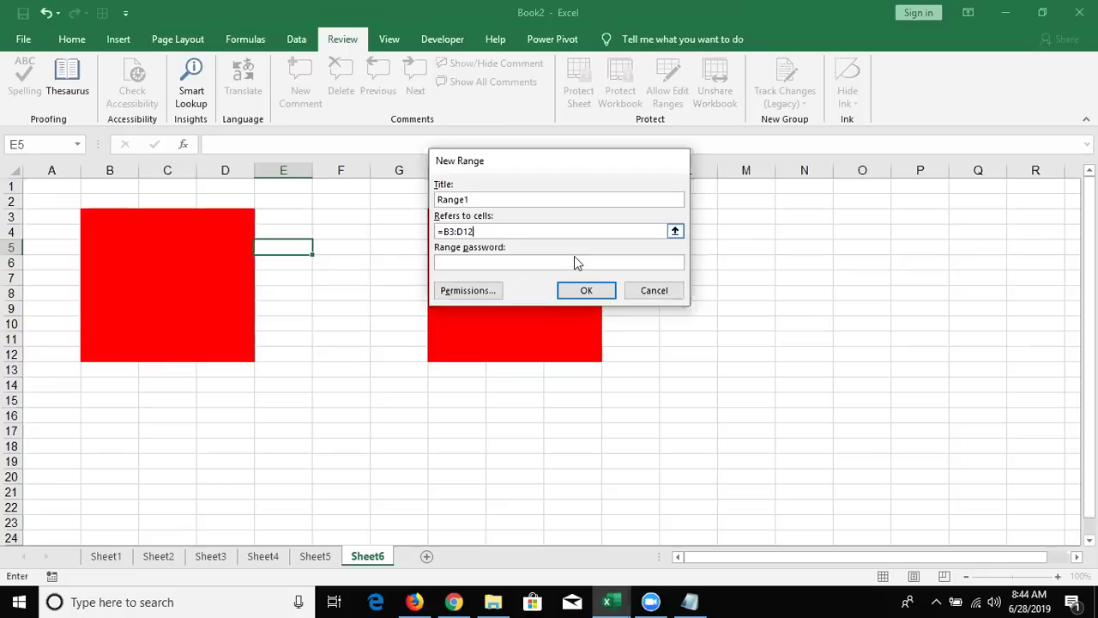
pyautogui.click(569, 263)
pyautogui.press('Return')
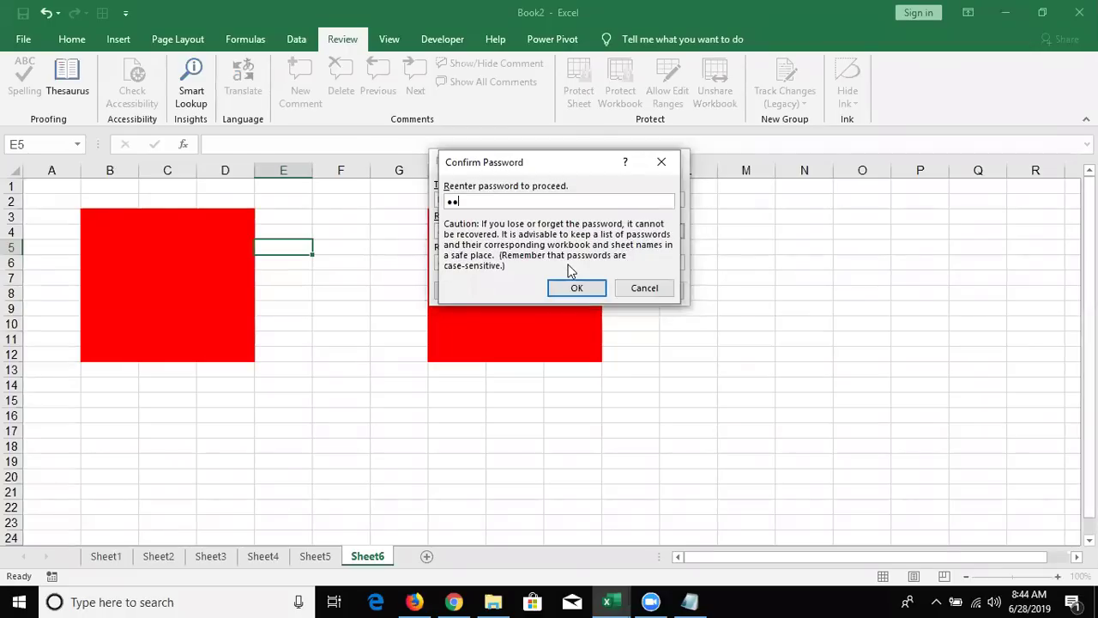
pyautogui.press('Return')
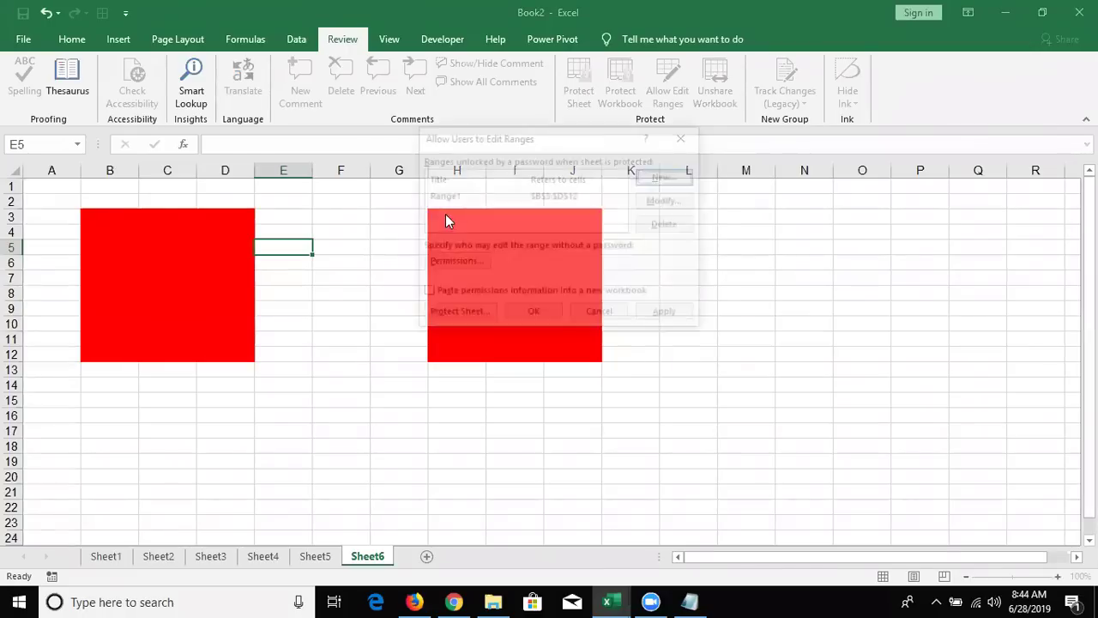
# - Create editable Range2 for H3:J12 with its own range password
pyautogui.click(665, 176)
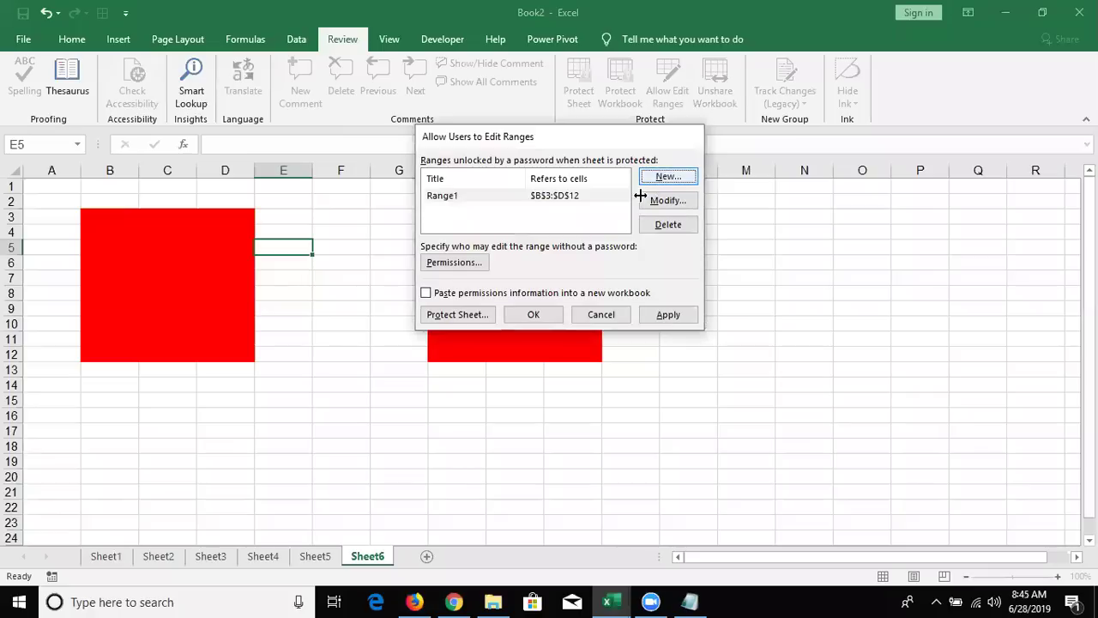
pyautogui.click(674, 231)
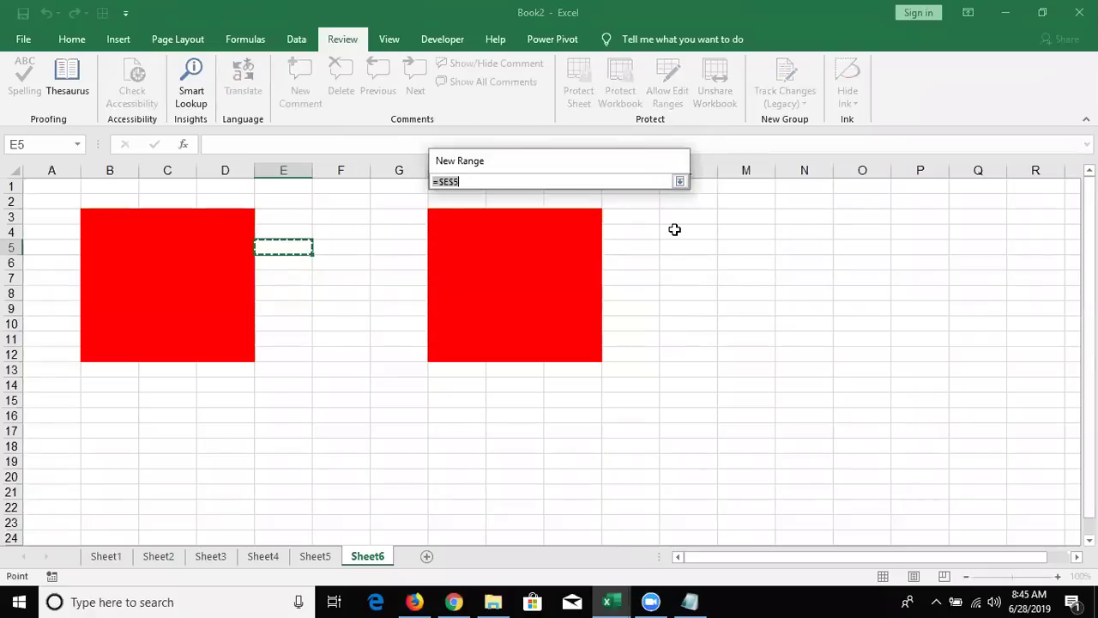
pyautogui.moveTo(436, 215); pyautogui.dragTo(551, 356)
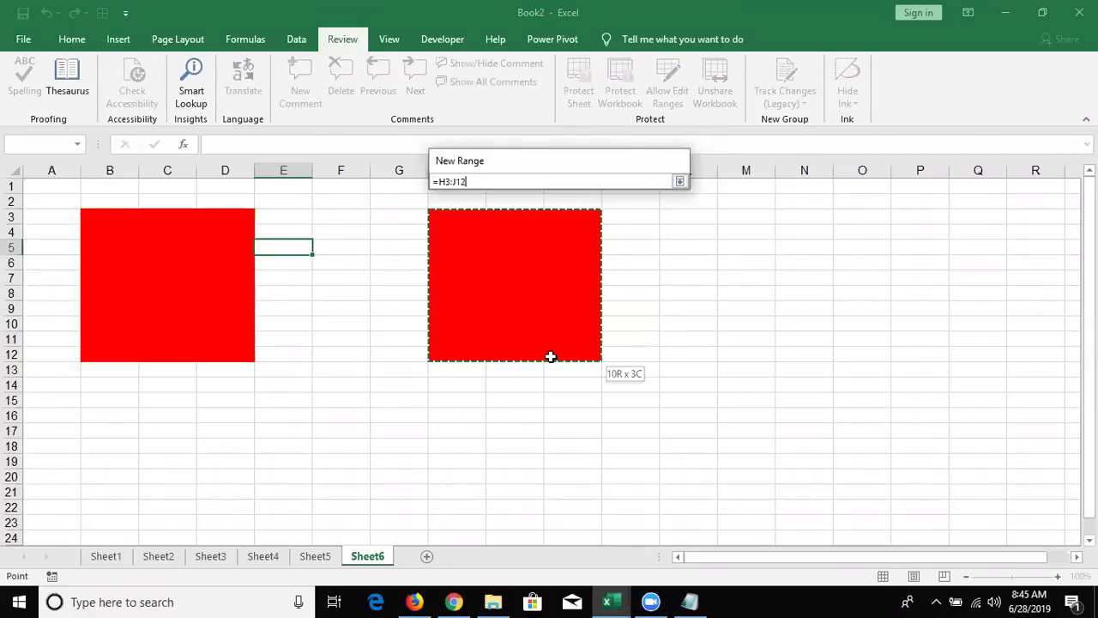
pyautogui.press('Return')
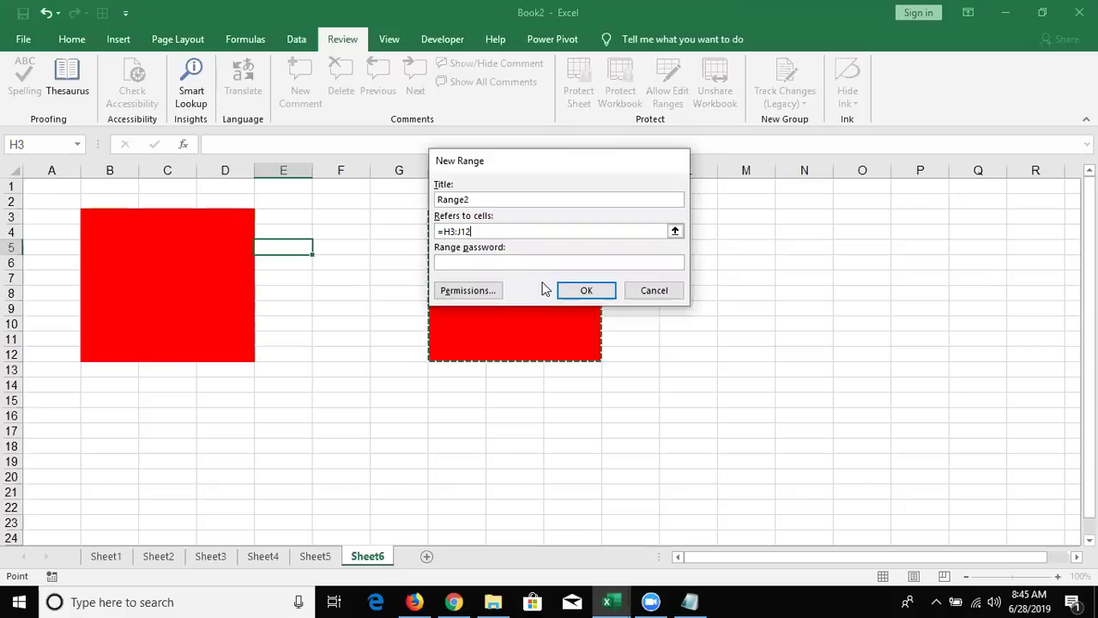
pyautogui.click(542, 266)
pyautogui.press('Return')
pyautogui.write('1')
pyautogui.press('Return')
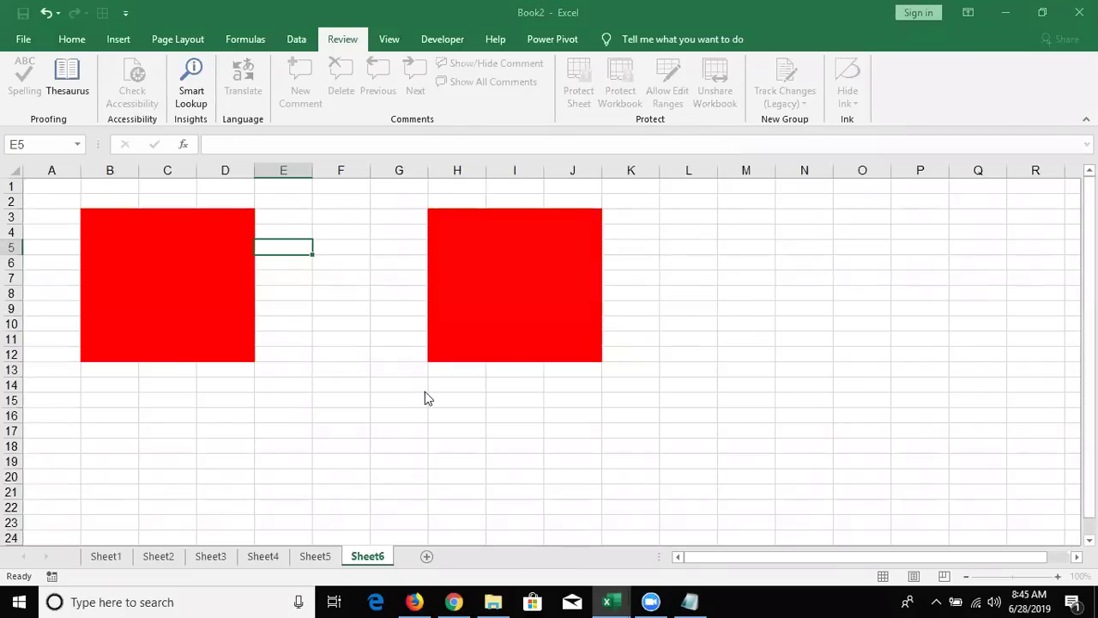
pyautogui.click(669, 315)
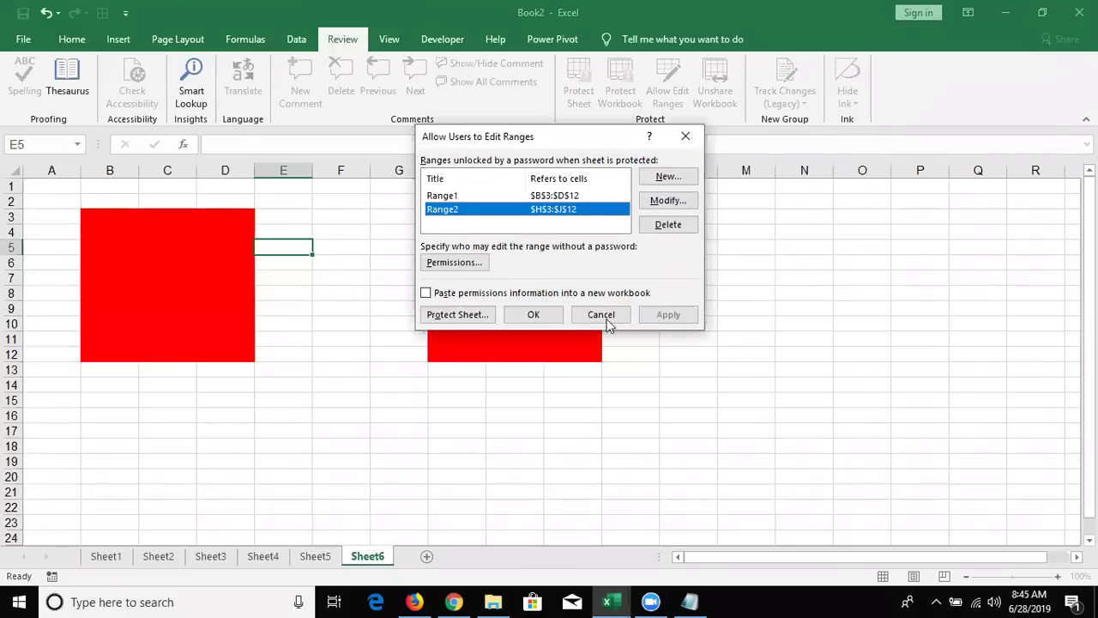
pyautogui.click(554, 314)
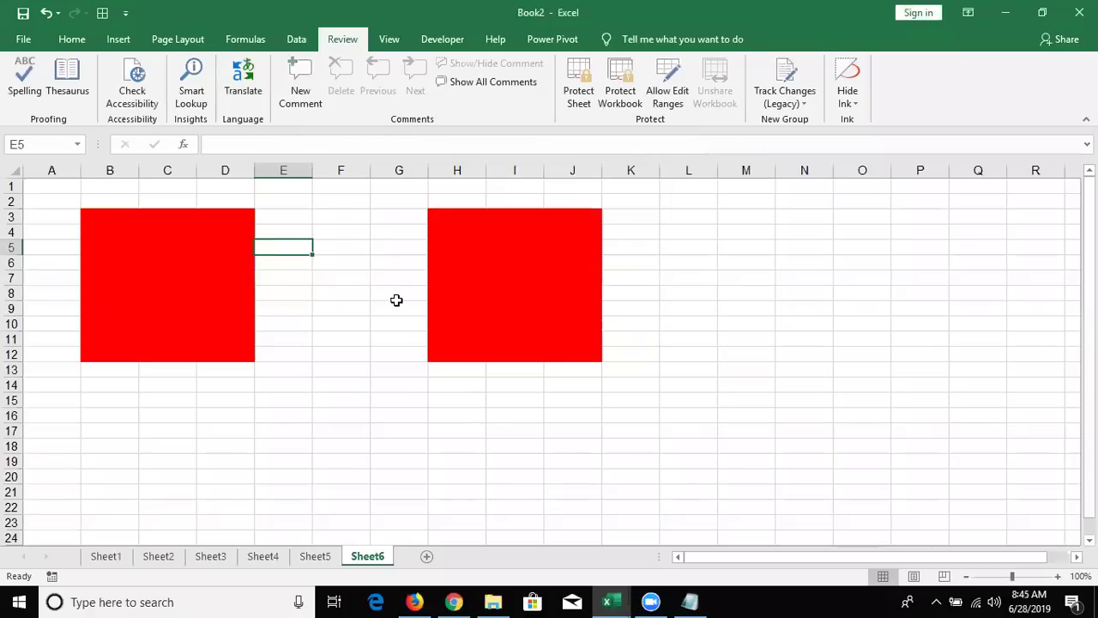
# - Protect Sheet6 and confirm cell G11 outside the ranges cannot be edited
pyautogui.click(396, 301)
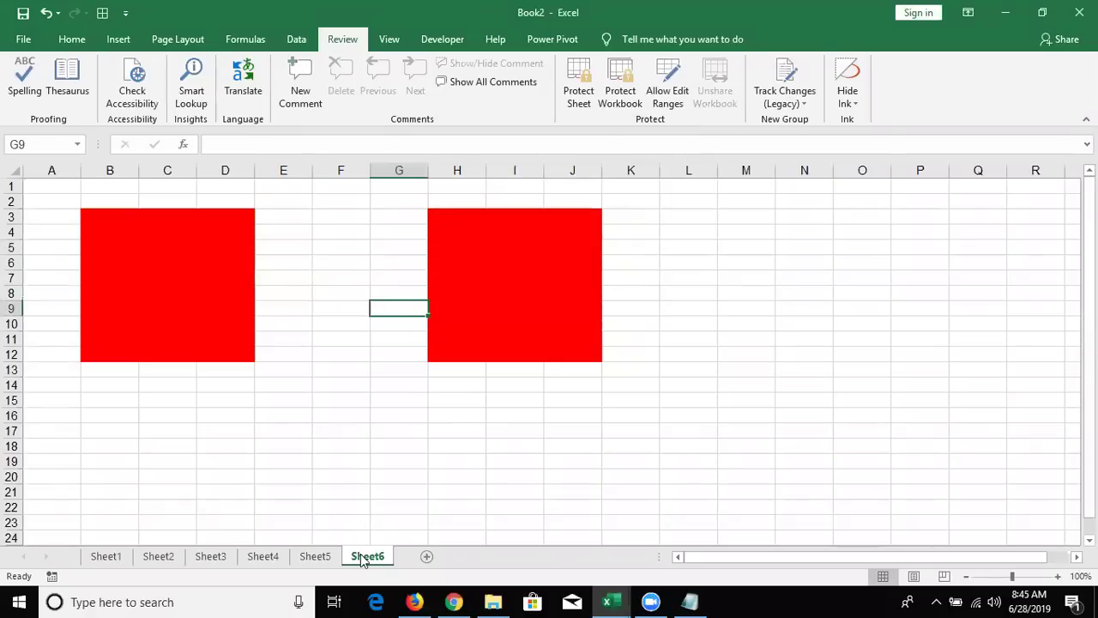
pyautogui.rightClick(362, 561)
pyautogui.click(408, 465)
pyautogui.press('Return')
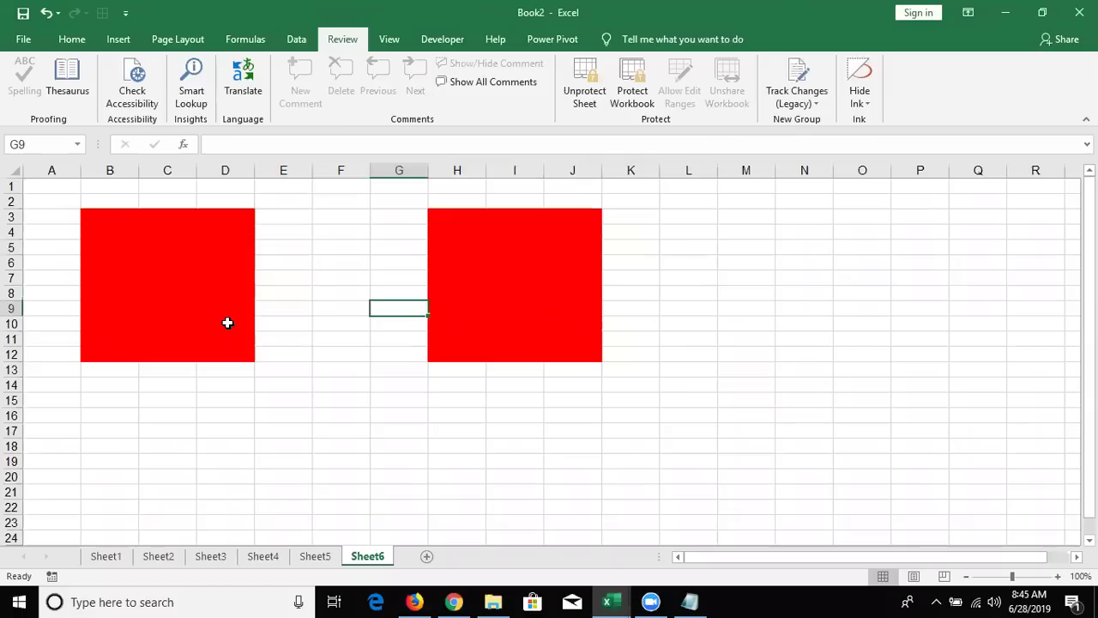
pyautogui.click(228, 322)
pyautogui.click(412, 337)
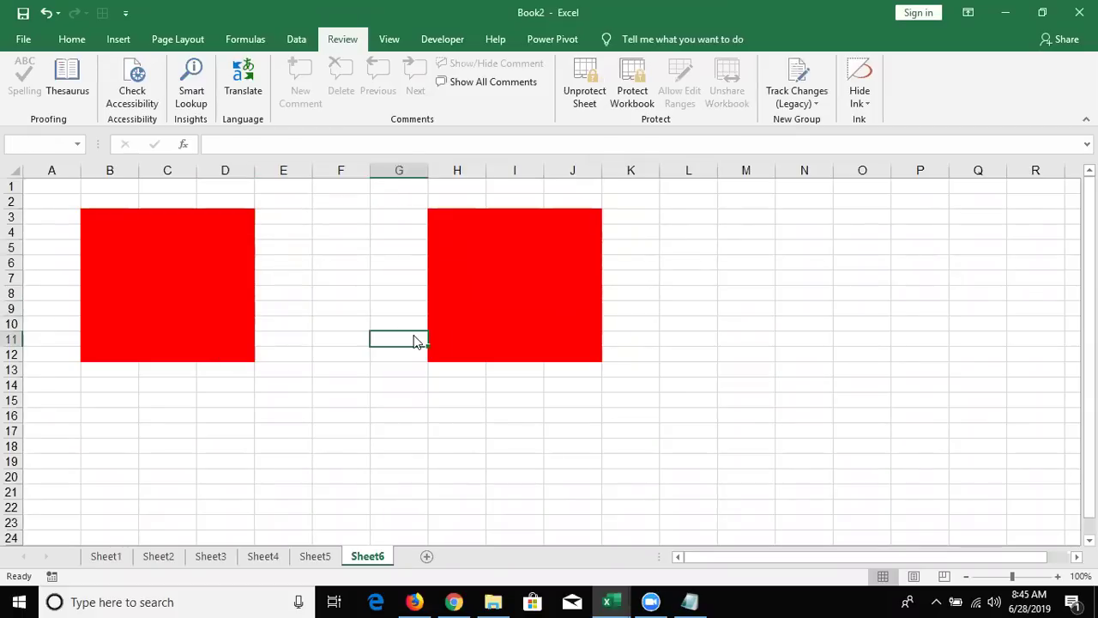
pyautogui.doubleClick(414, 341)
pyautogui.press('Return')
# - Unlock C5 with the range password and enter 'lk', then check that H5 asks for a password
pyautogui.click(179, 244)
pyautogui.doubleClick(182, 248)
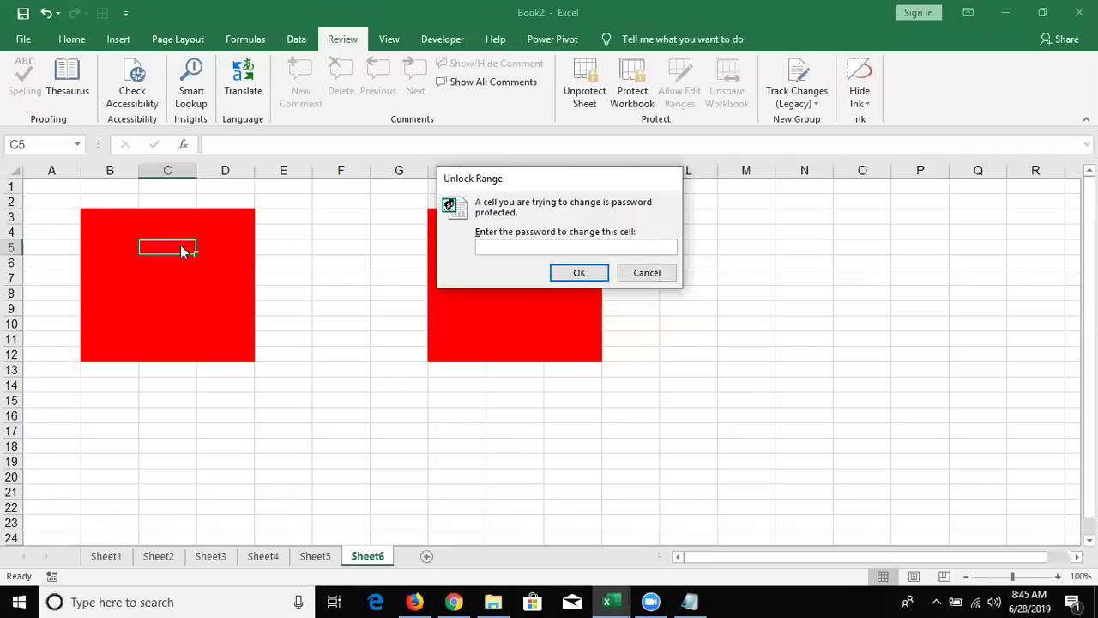
pyautogui.press('Return')
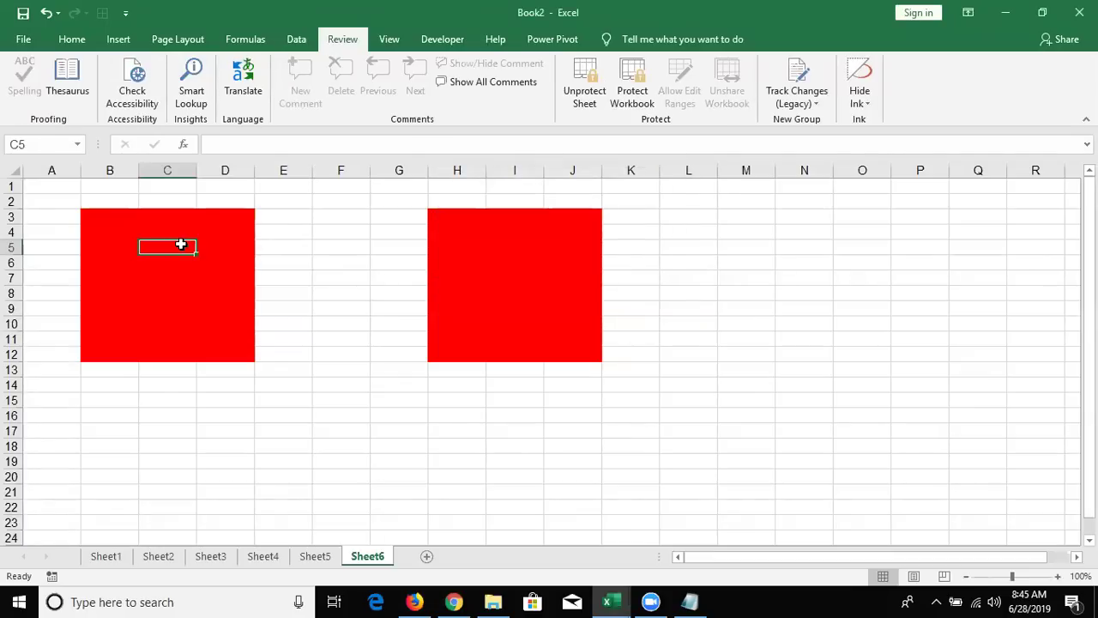
pyautogui.write('lk')
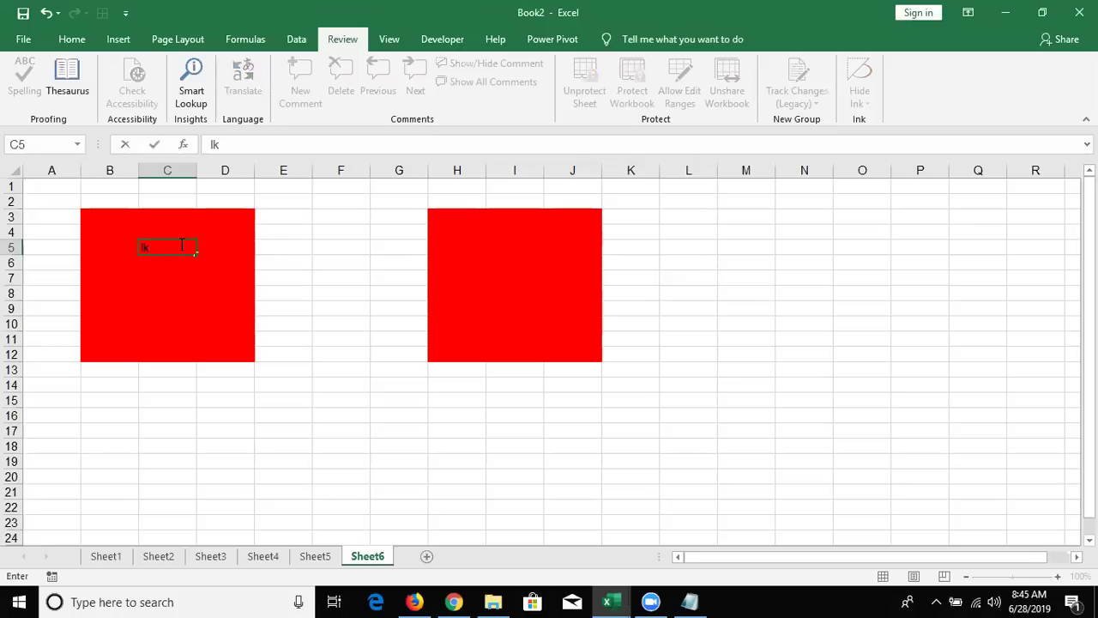
pyautogui.press('Return')
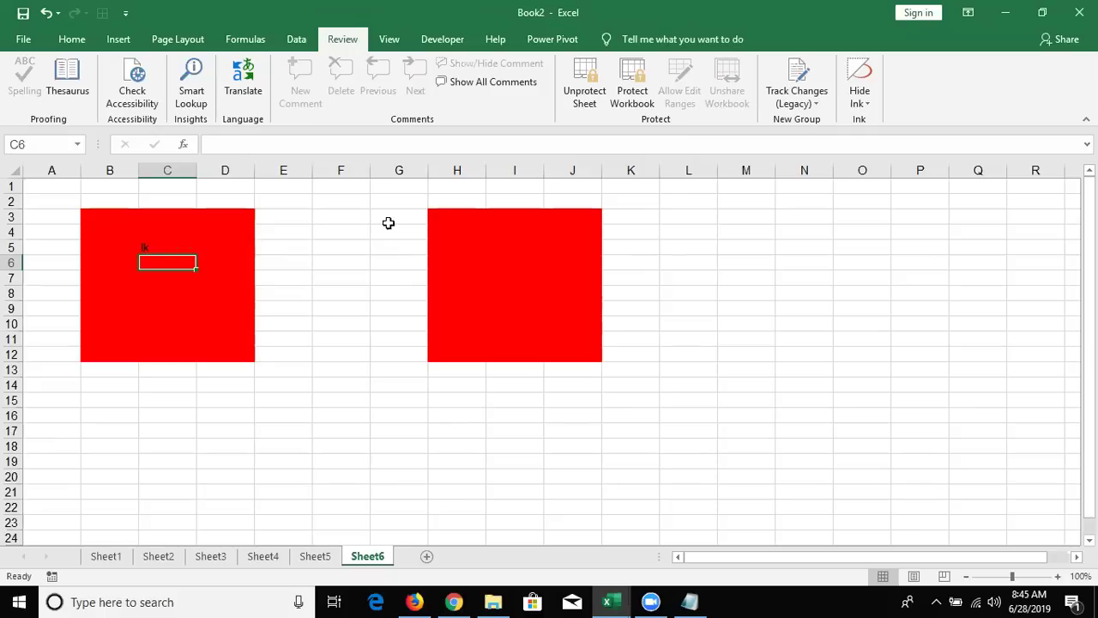
pyautogui.click(457, 248)
pyautogui.doubleClick(458, 248)
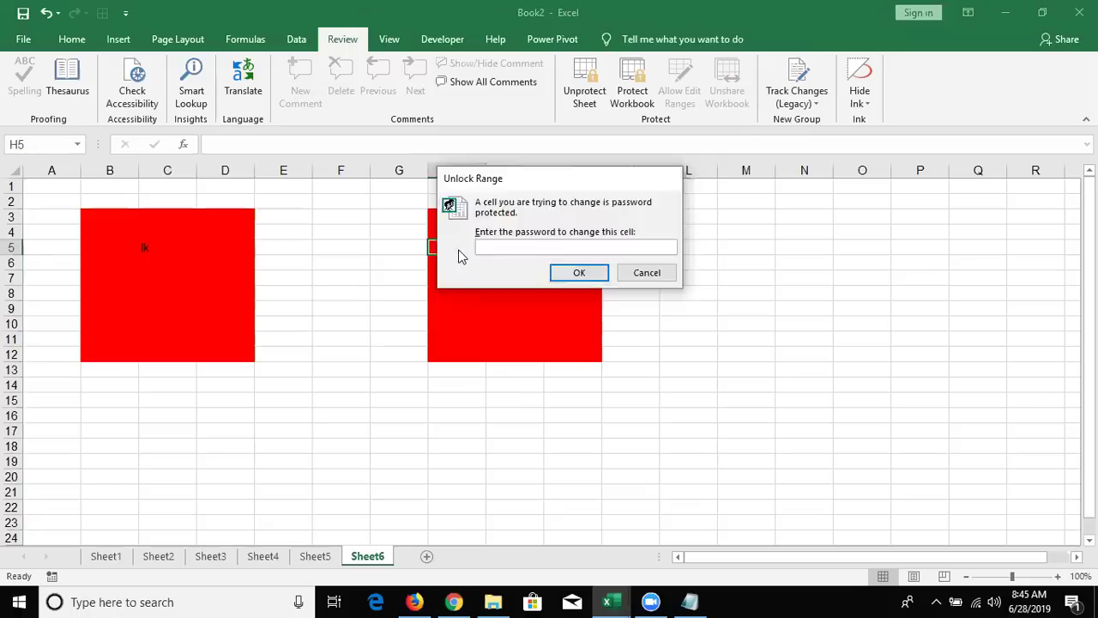
pyautogui.press('Escape')
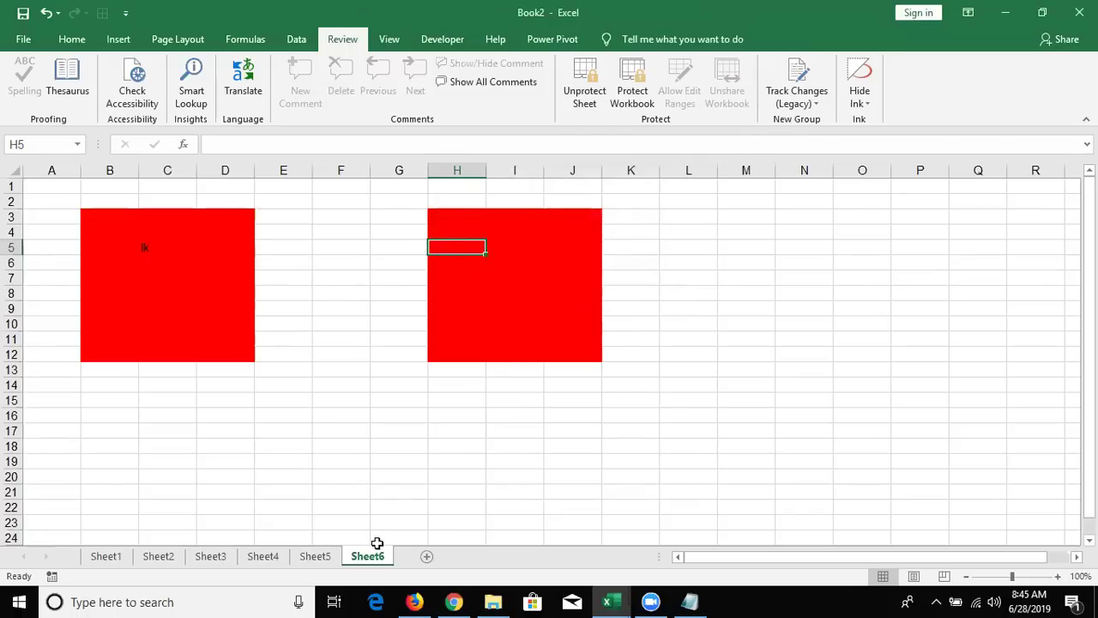
# - Protect the workbook structure and verify sheet delete and rename are disabled
pyautogui.rightClick(376, 556)
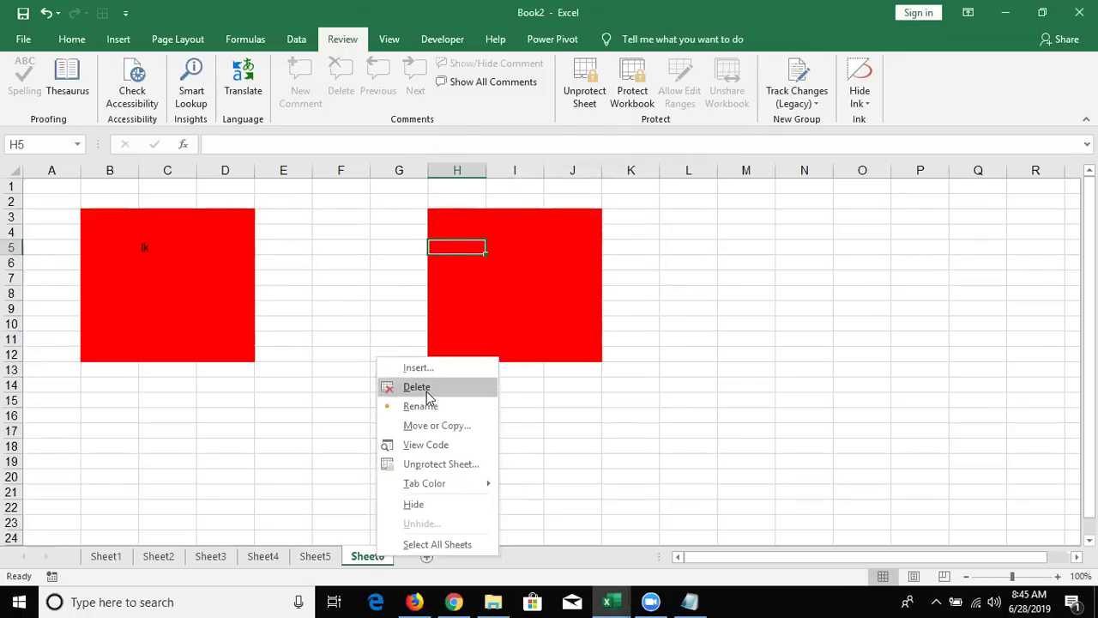
pyautogui.click(310, 404)
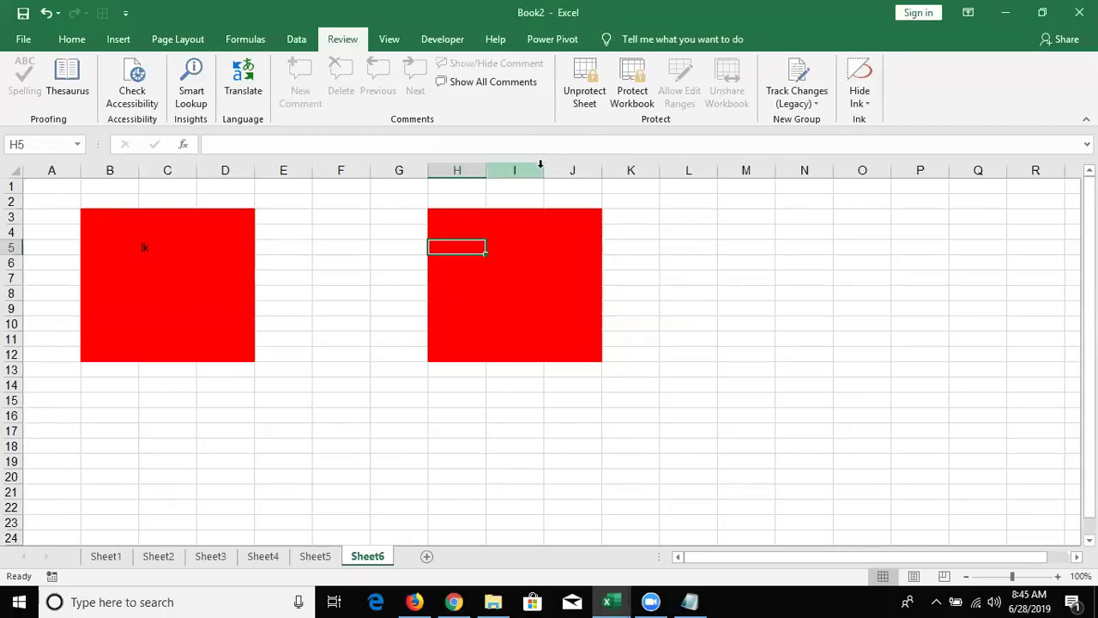
pyautogui.click(631, 95)
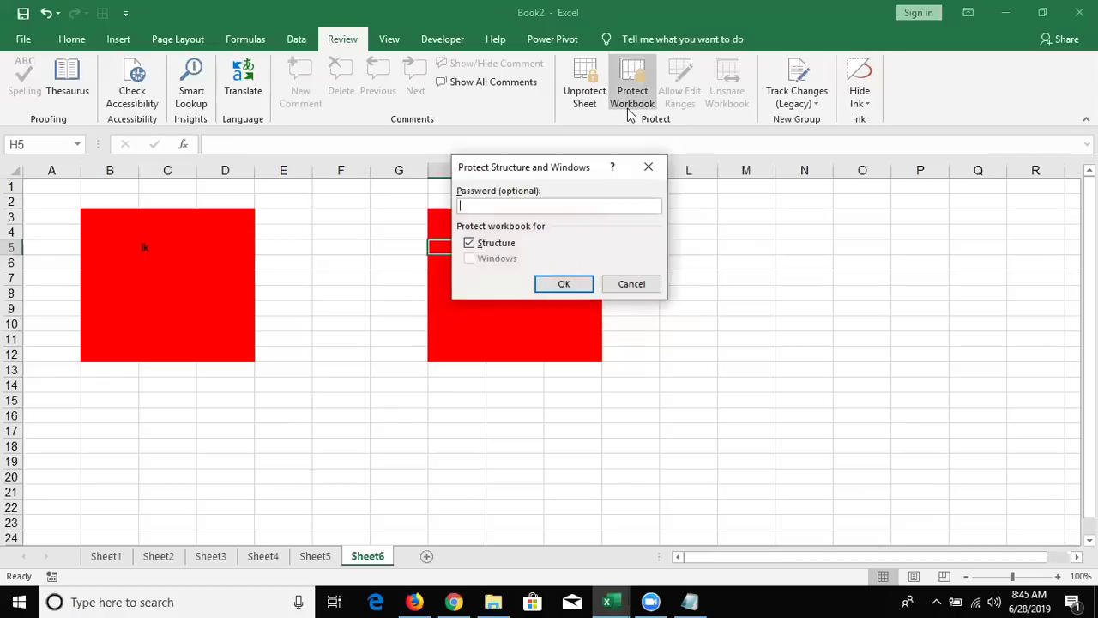
pyautogui.click(581, 286)
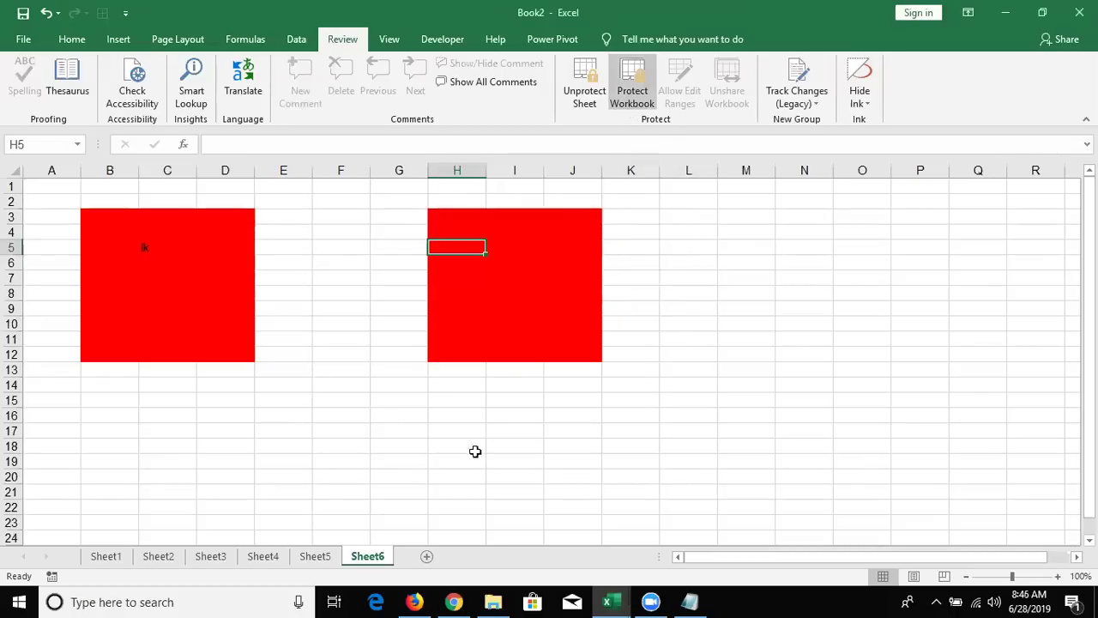
pyautogui.rightClick(374, 556)
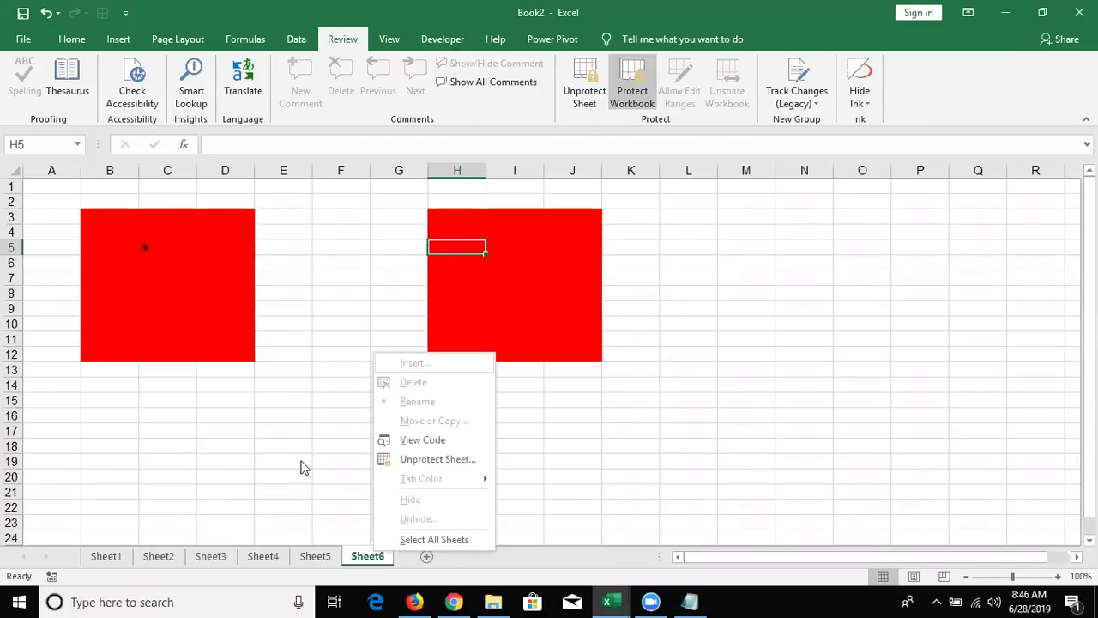
pyautogui.click(298, 463)
pyautogui.click(23, 41)
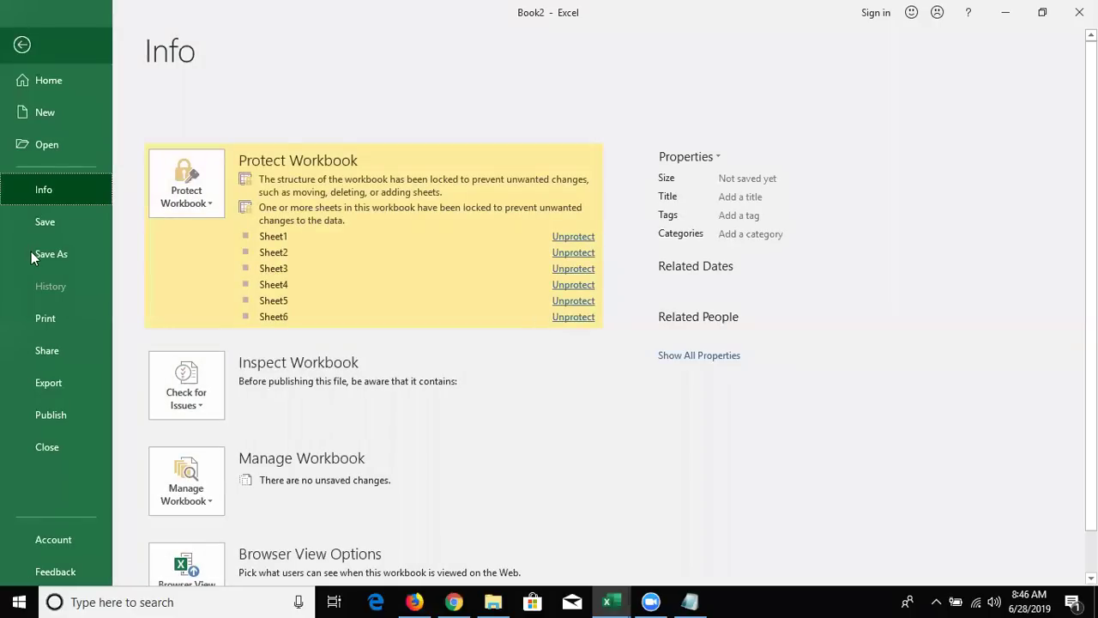
# - Inspect the General Options open and modify password fields in Save As, then cancel without saving
pyautogui.click(30, 257)
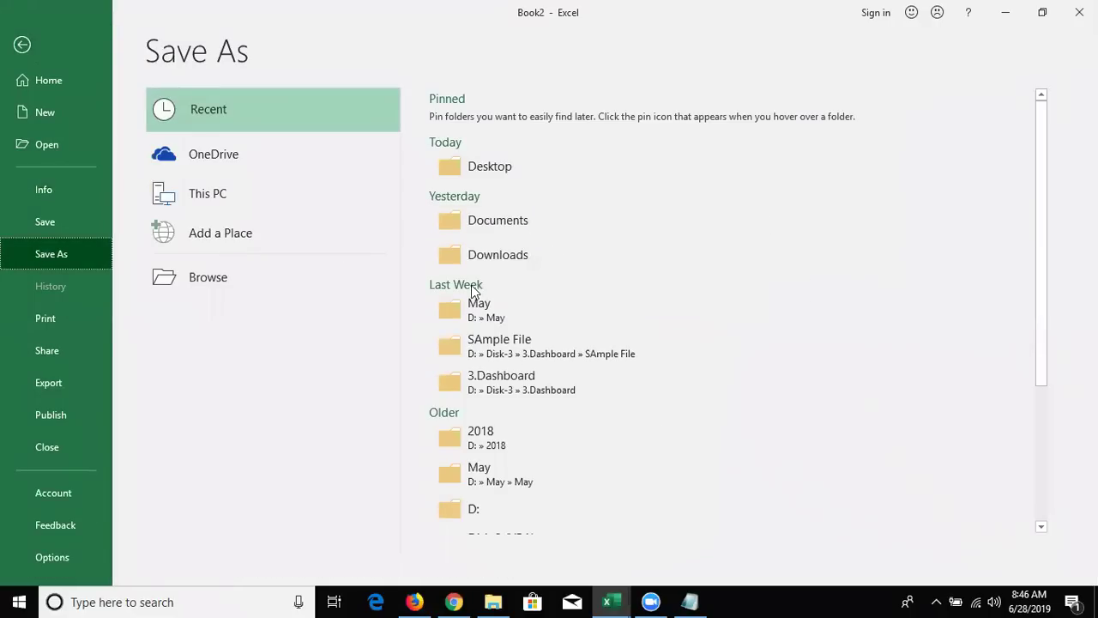
pyautogui.click(261, 286)
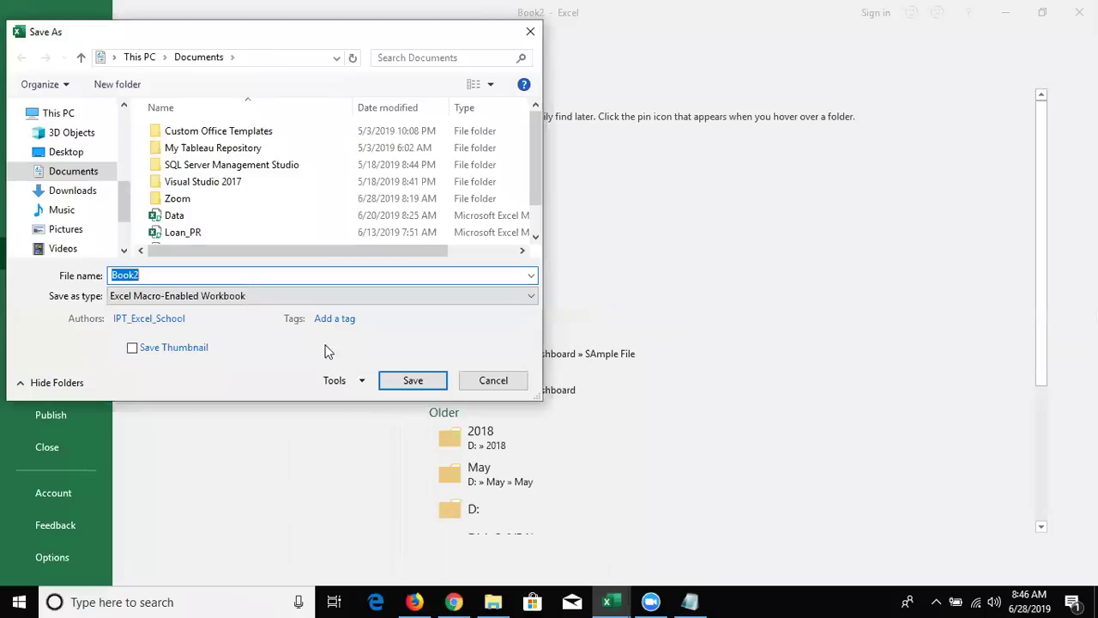
pyautogui.click(362, 382)
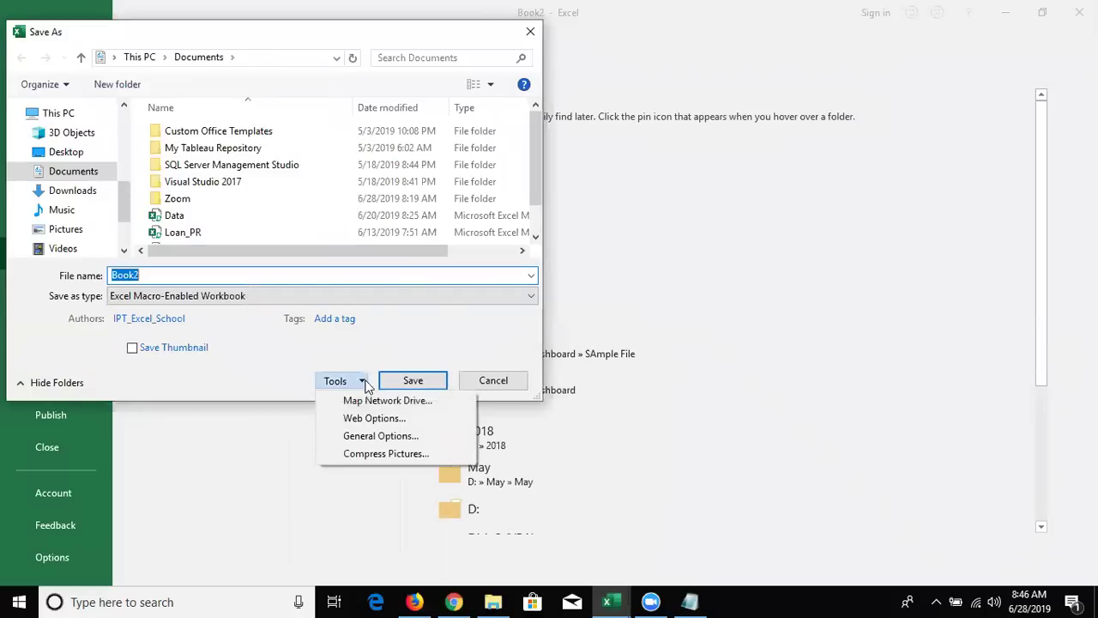
pyautogui.click(368, 436)
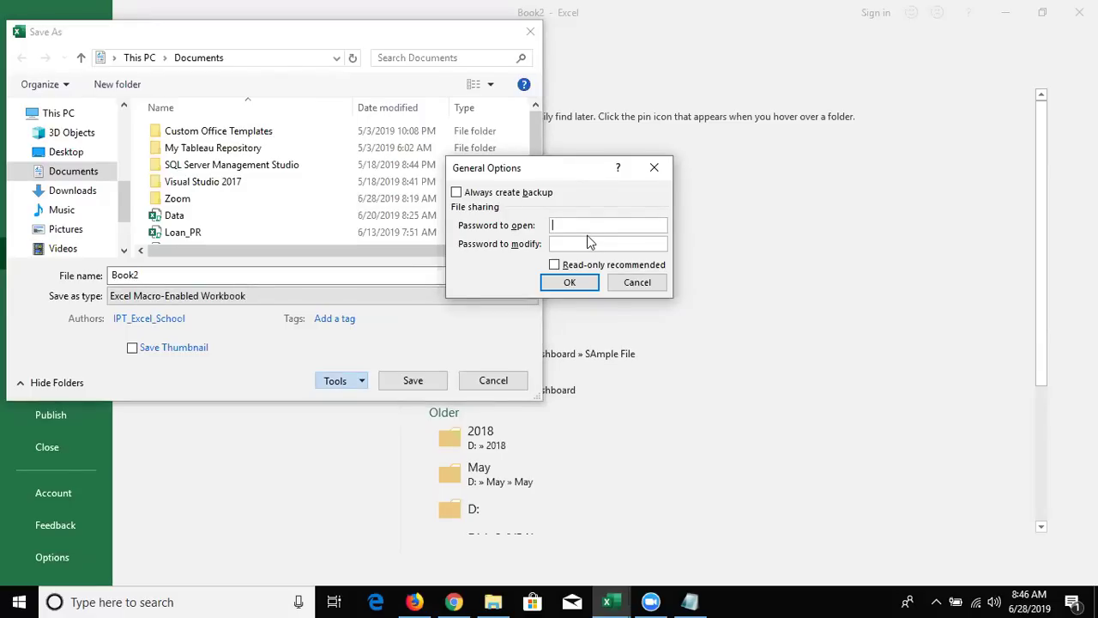
pyautogui.click(631, 283)
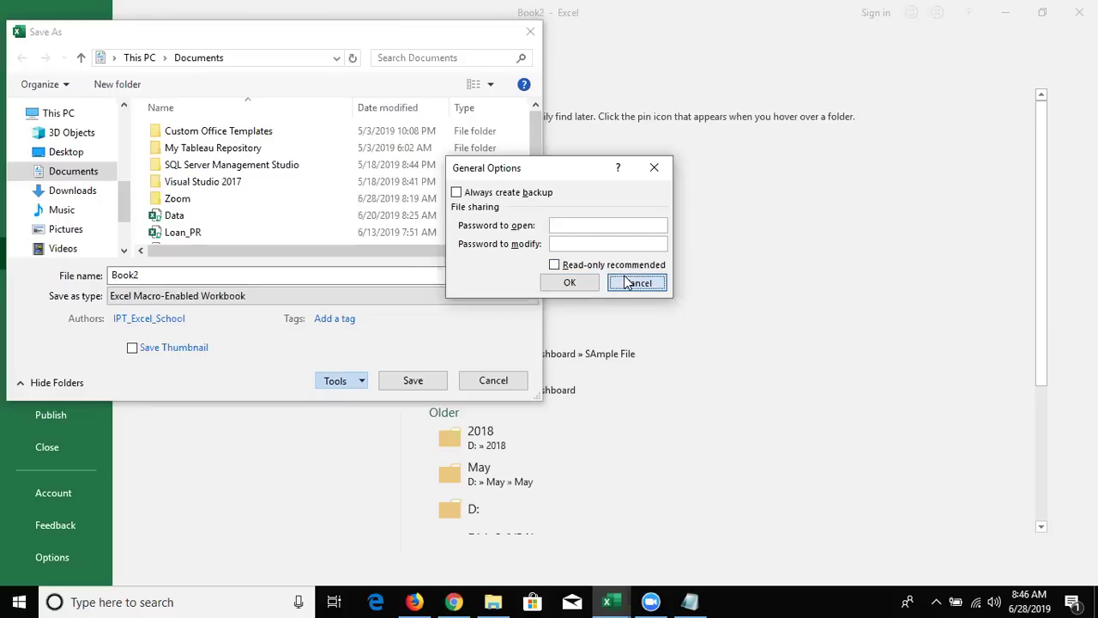
pyautogui.click(509, 388)
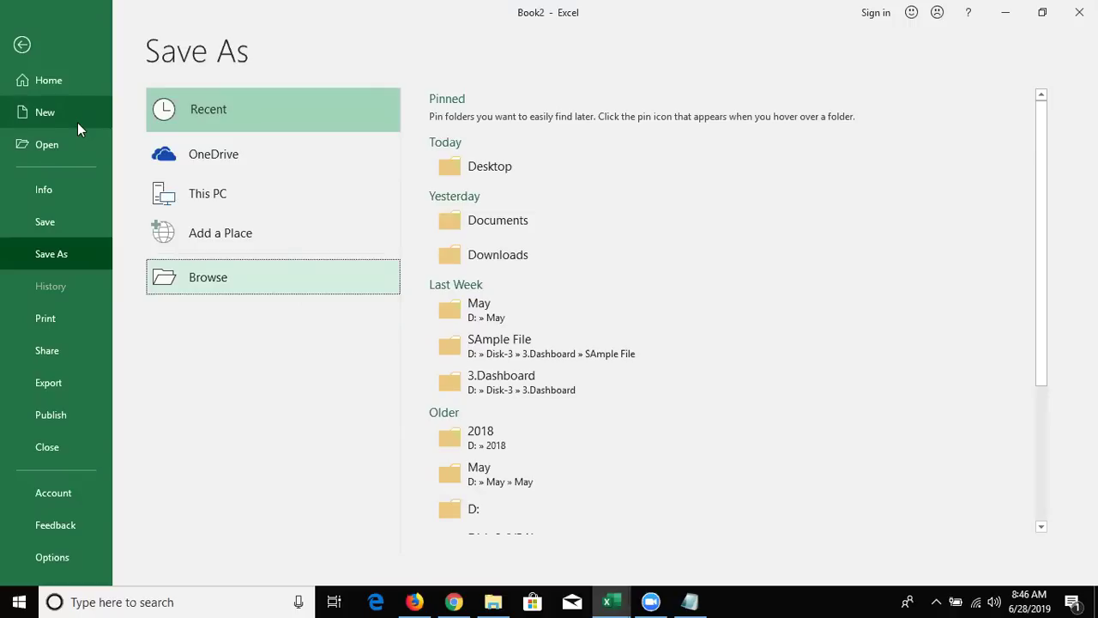
# - Choose Encrypt with Password under Protect Workbook on the Info page
pyautogui.click(68, 185)
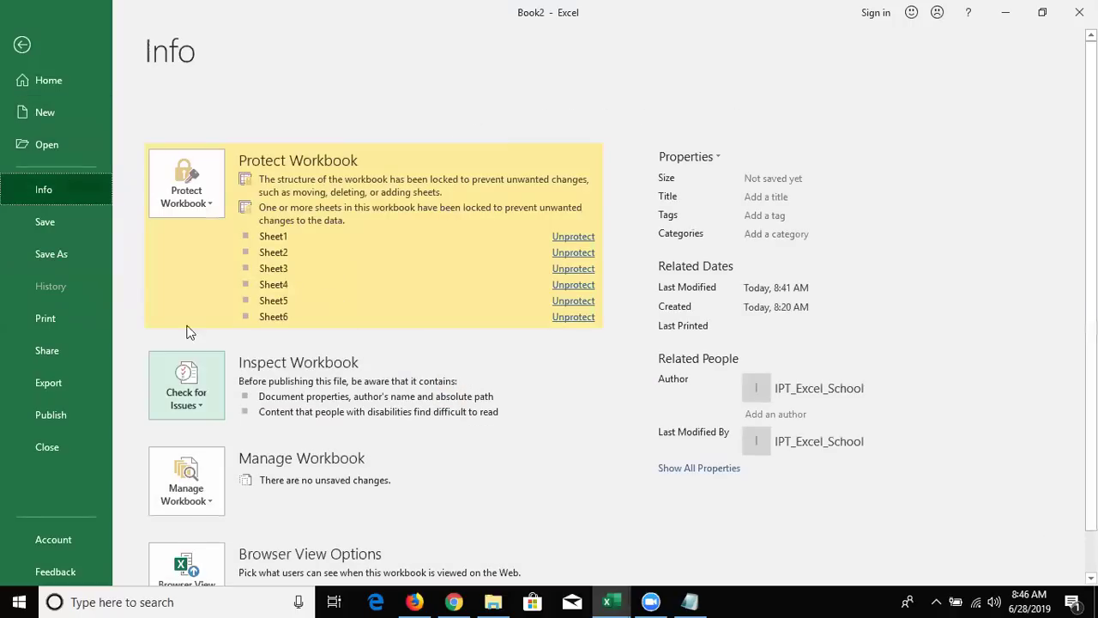
pyautogui.click(206, 205)
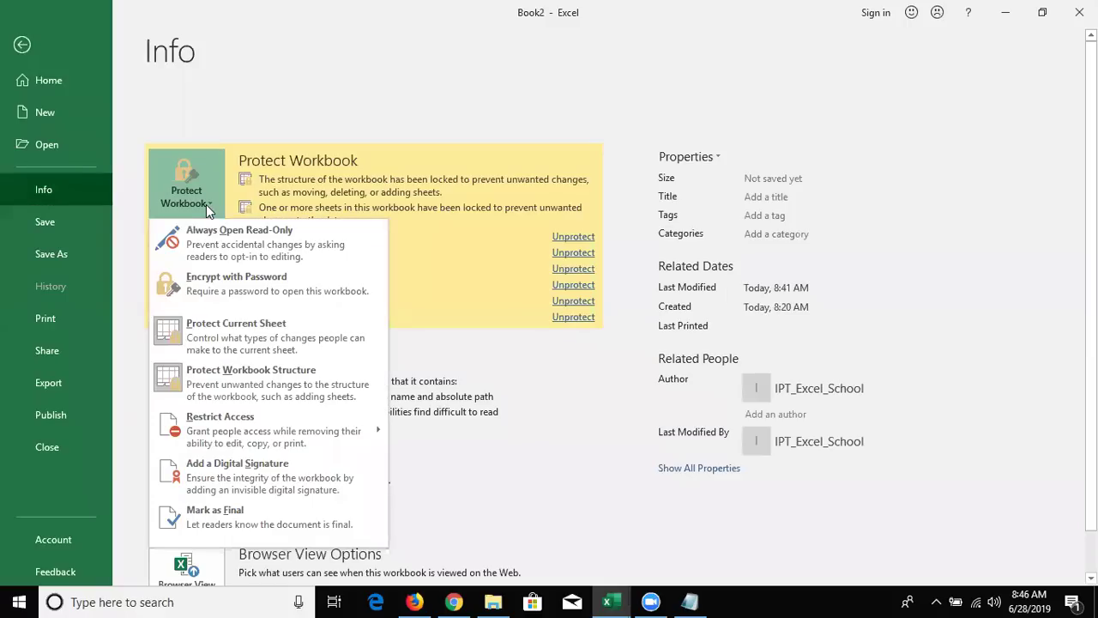
pyautogui.click(224, 287)
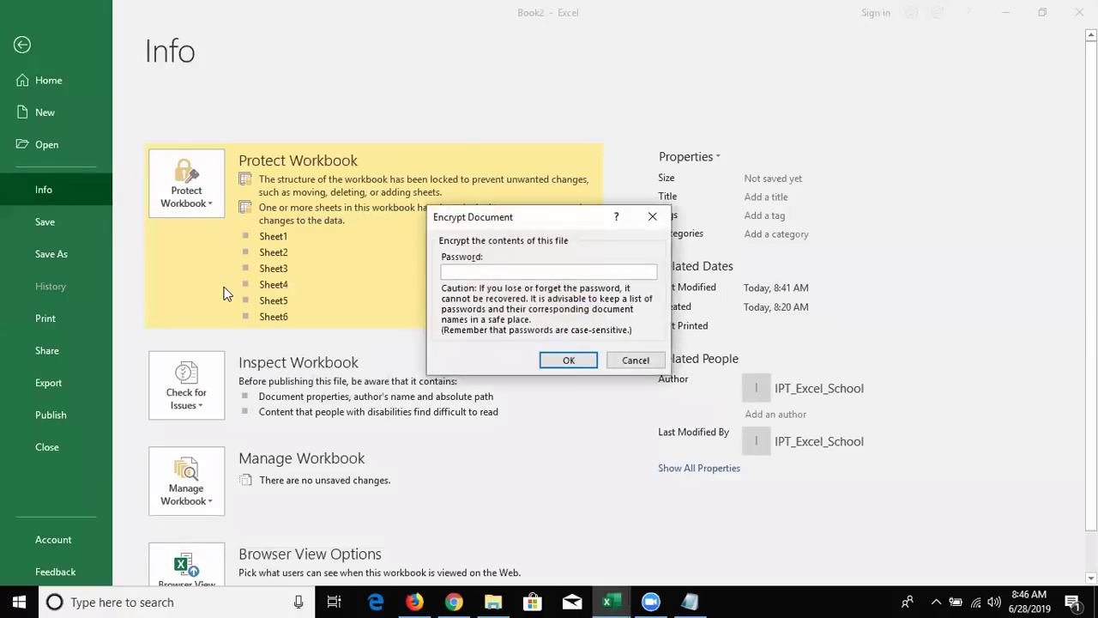